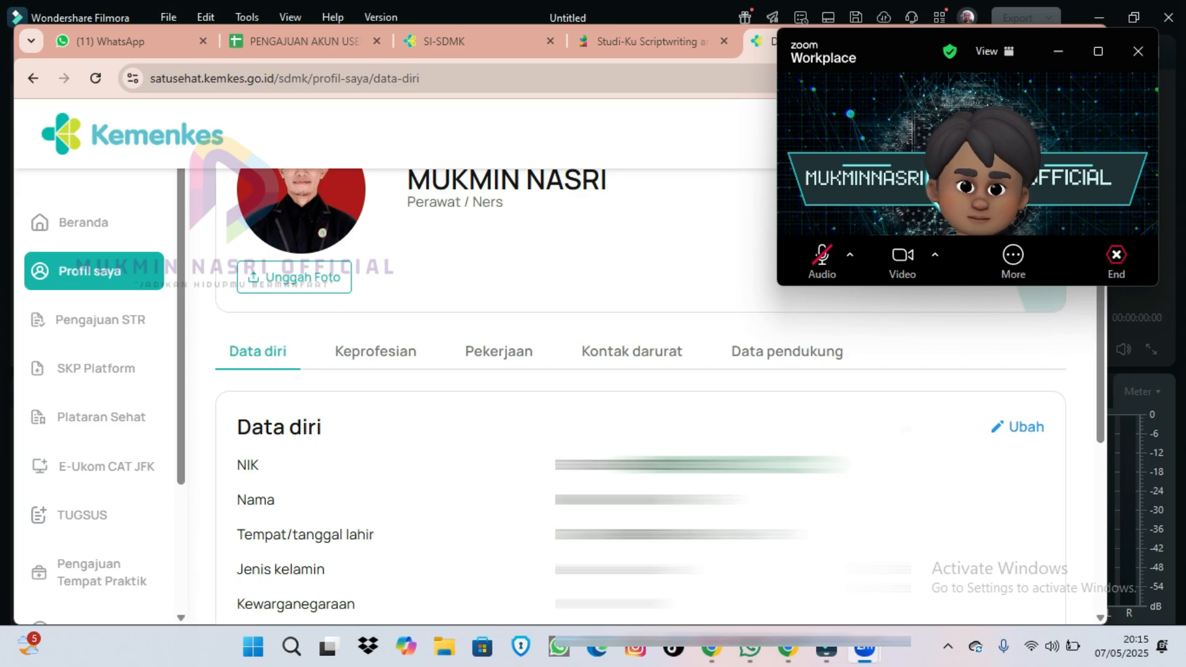
- Open the Pekerjaan section of the profile and start adding a new work experience entry
click(499, 352)
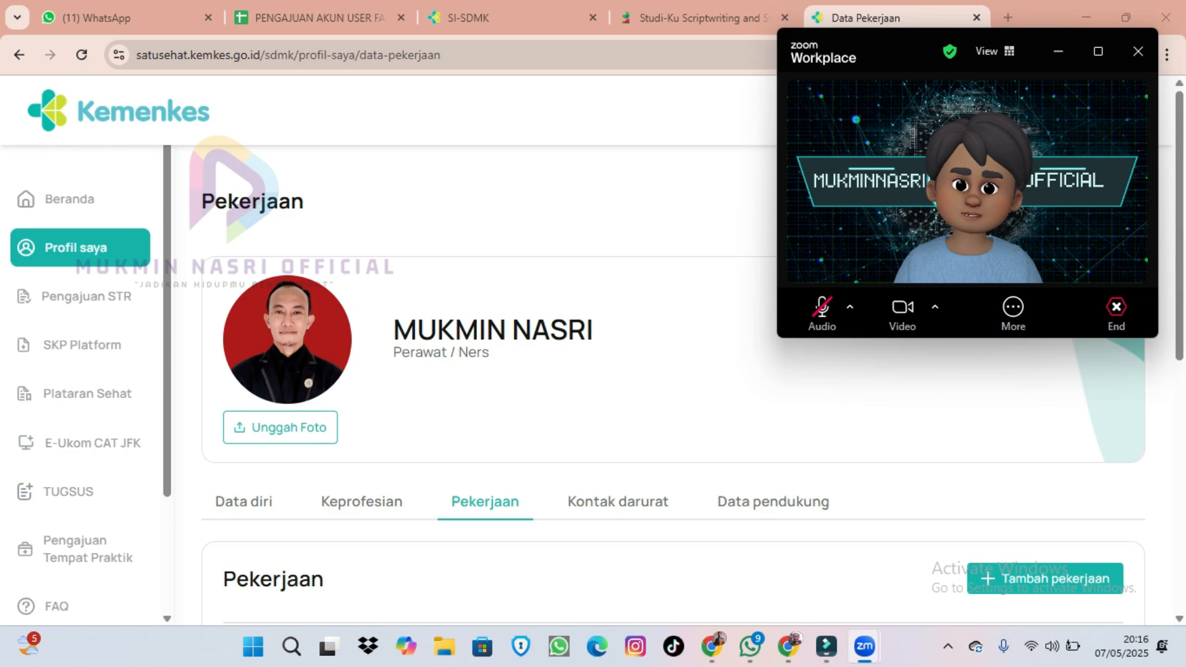
scroll(673, 402, down, 4)
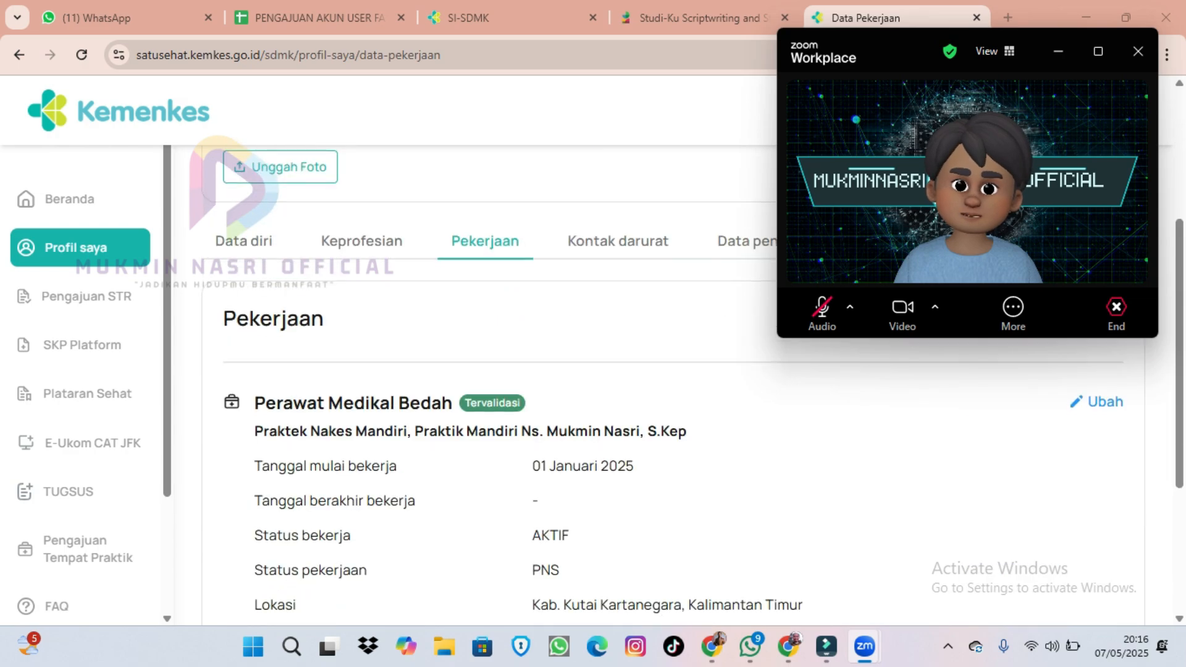
scroll(673, 402, down, 3)
scroll(673, 401, up, 4)
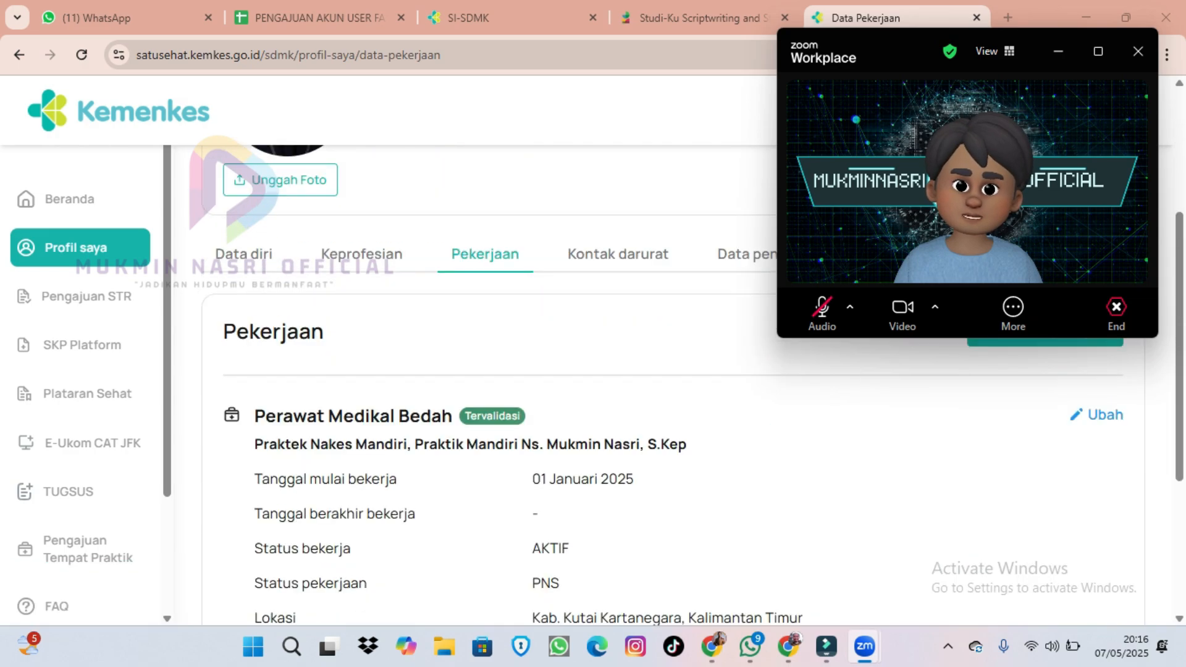
scroll(674, 402, up, 3)
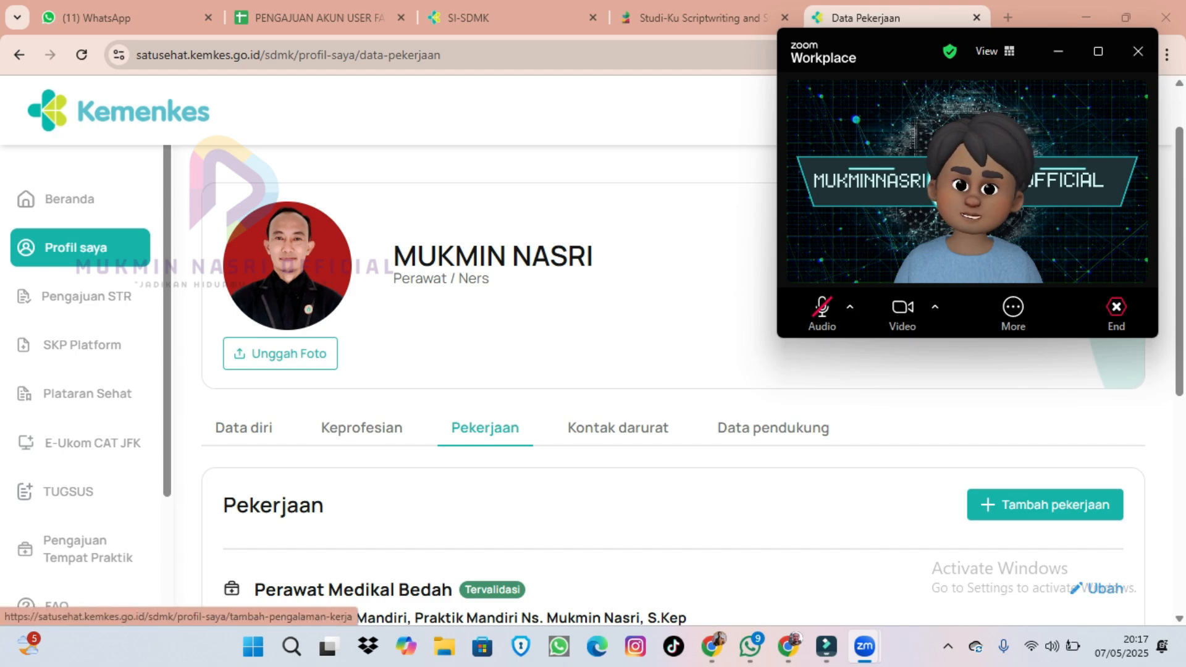
click(1045, 505)
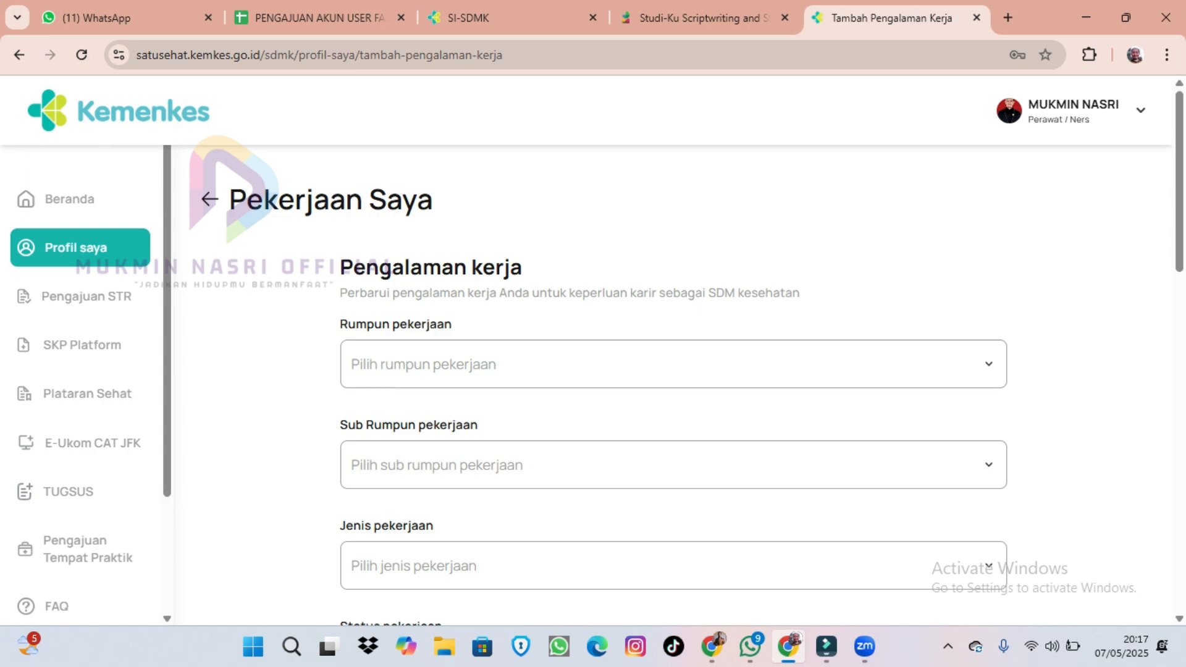
- Bring the Zoom meeting window back to the front and examine the fields of the blank Pengalaman kerja form
mouse_move(865, 646)
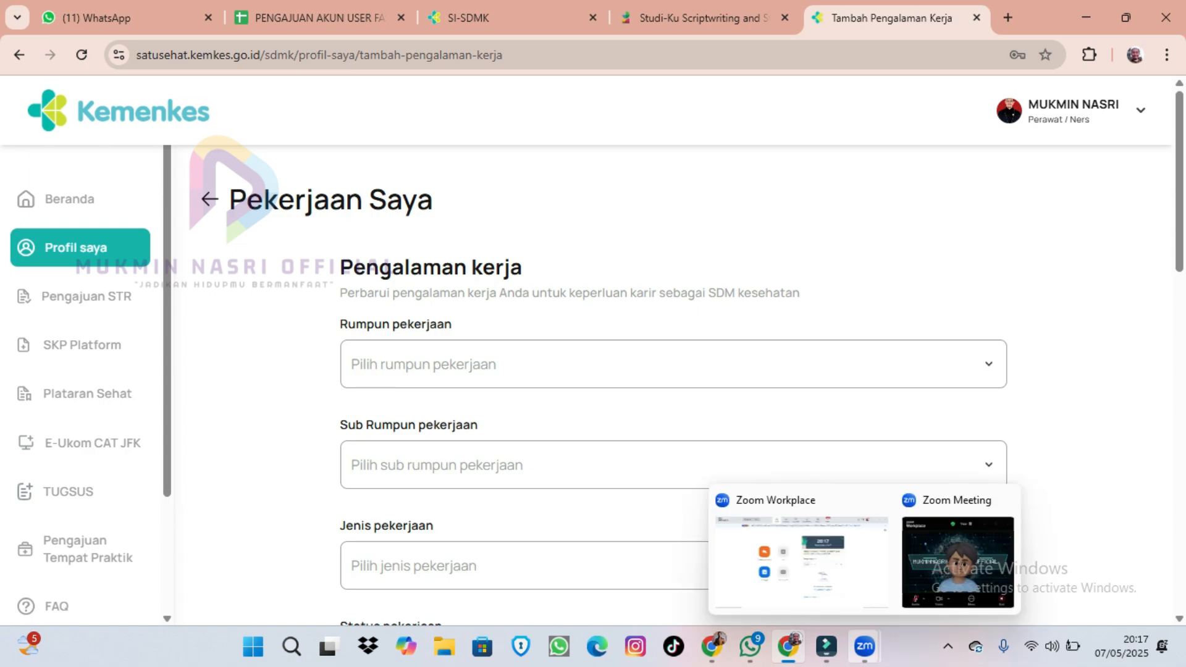
click(989, 543)
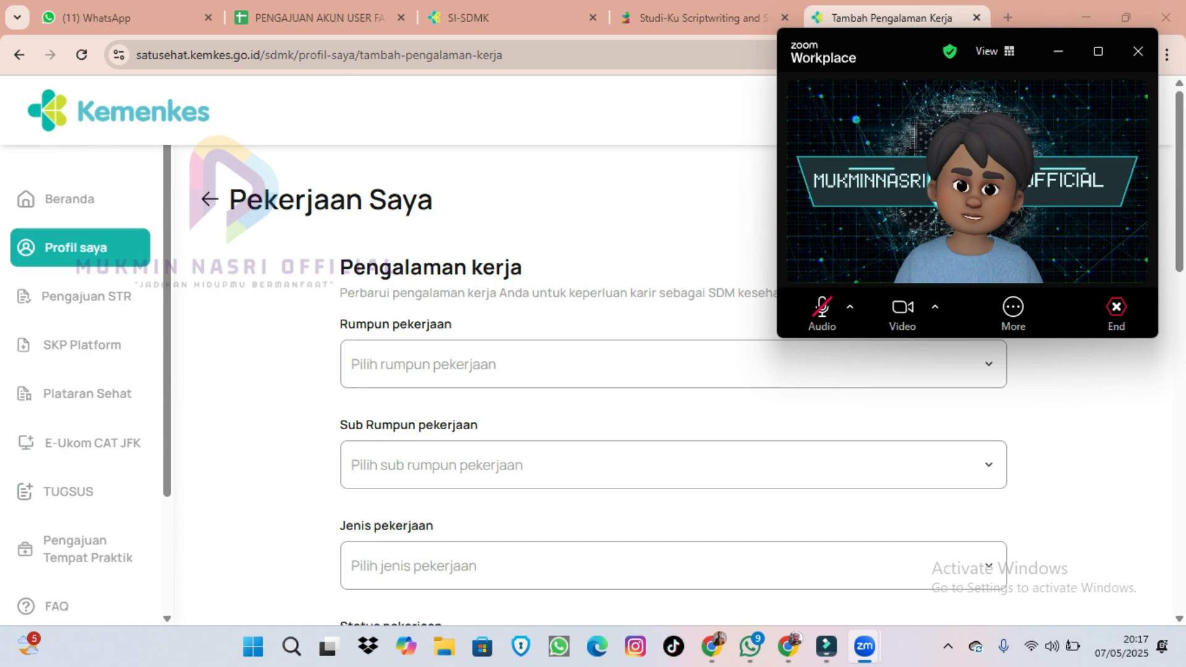
scroll(673, 432, down, 2)
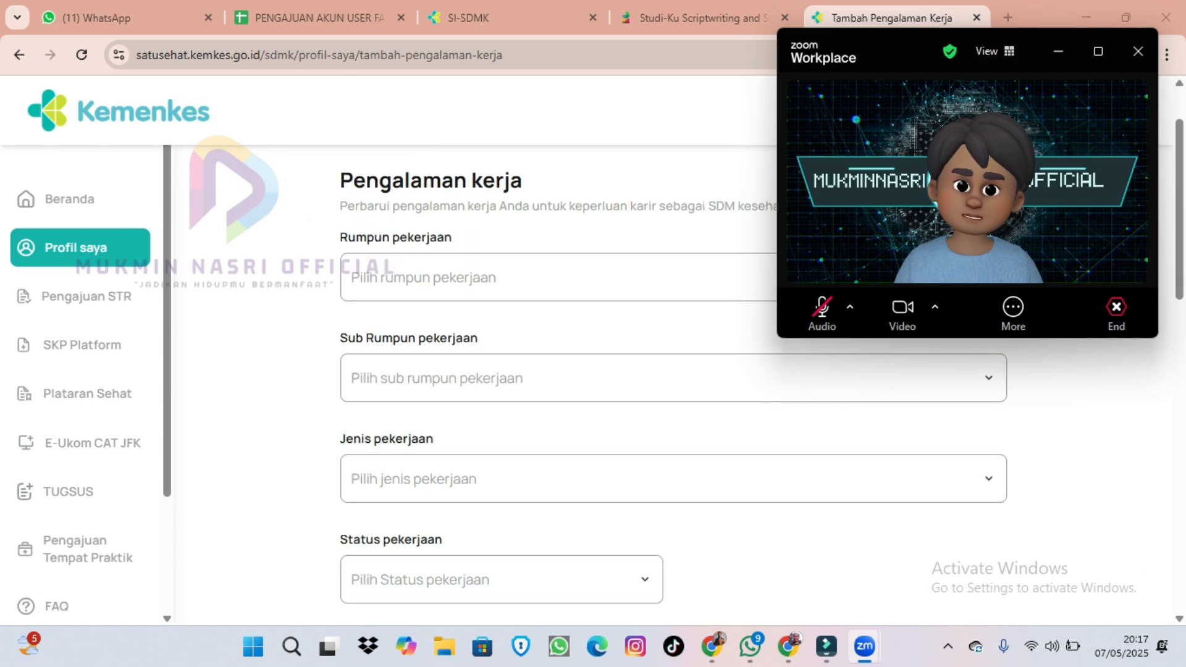
scroll(674, 432, down, 1)
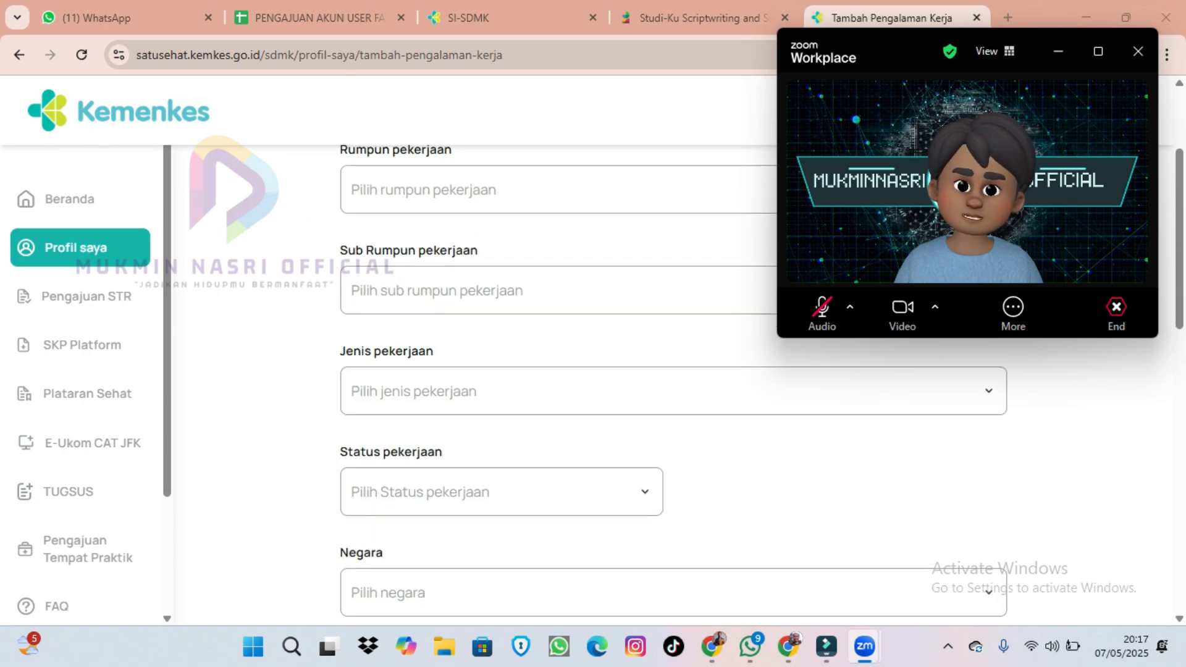
scroll(673, 433, down, 1)
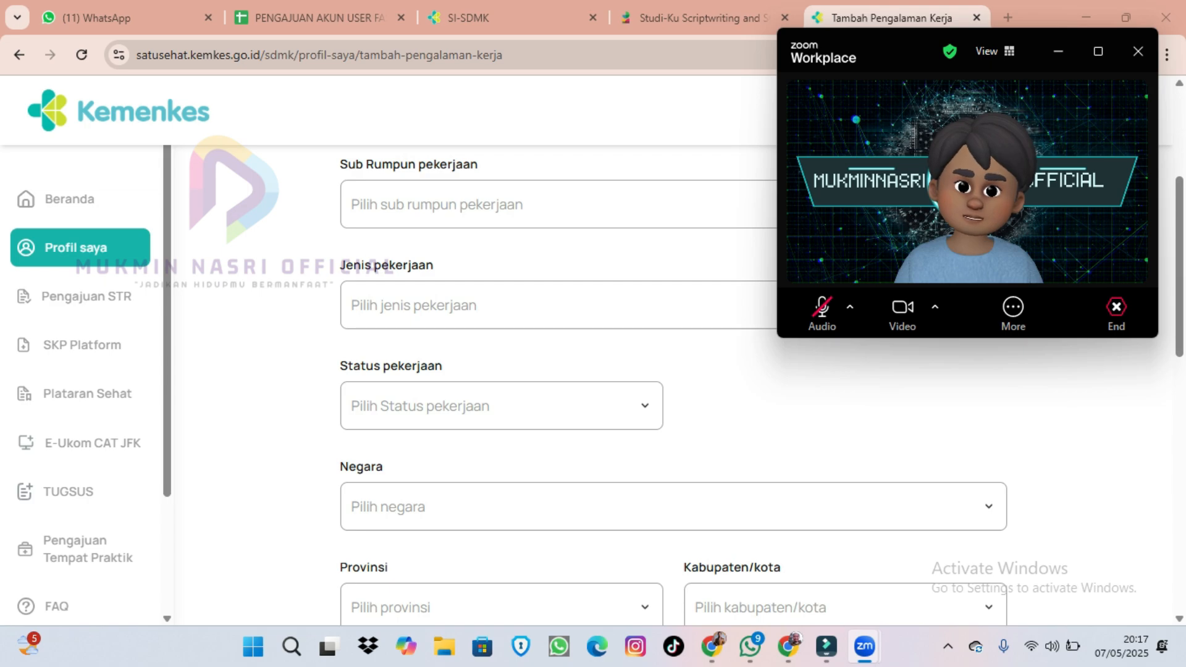
scroll(674, 433, down, 1)
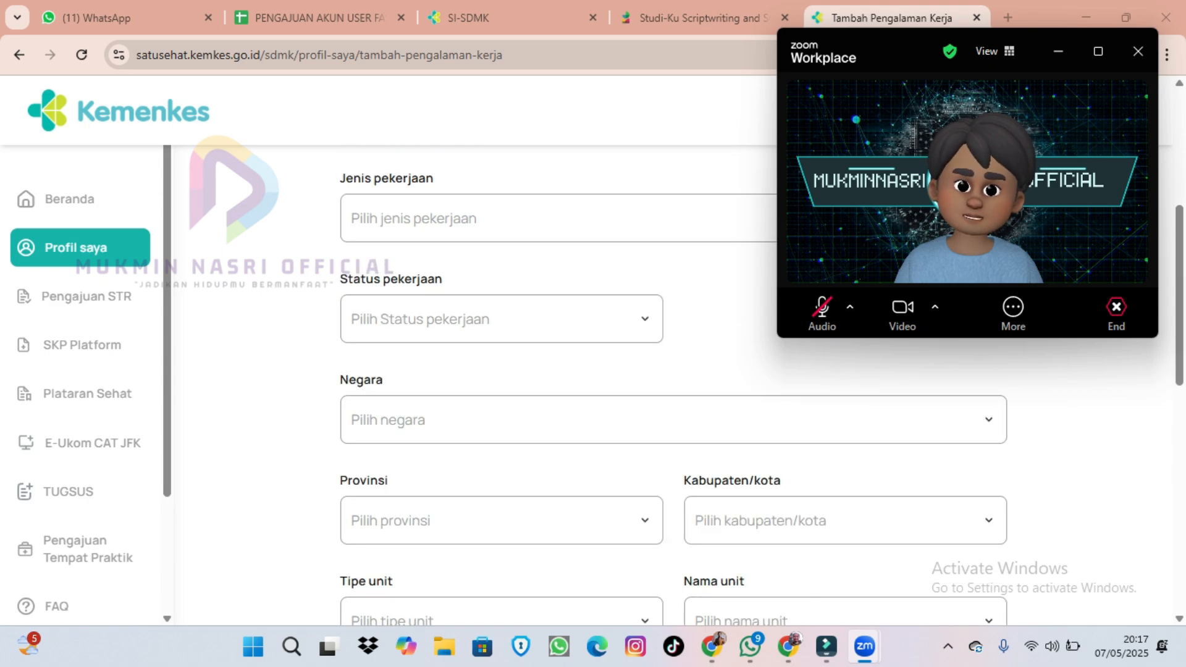
scroll(674, 433, down, 2)
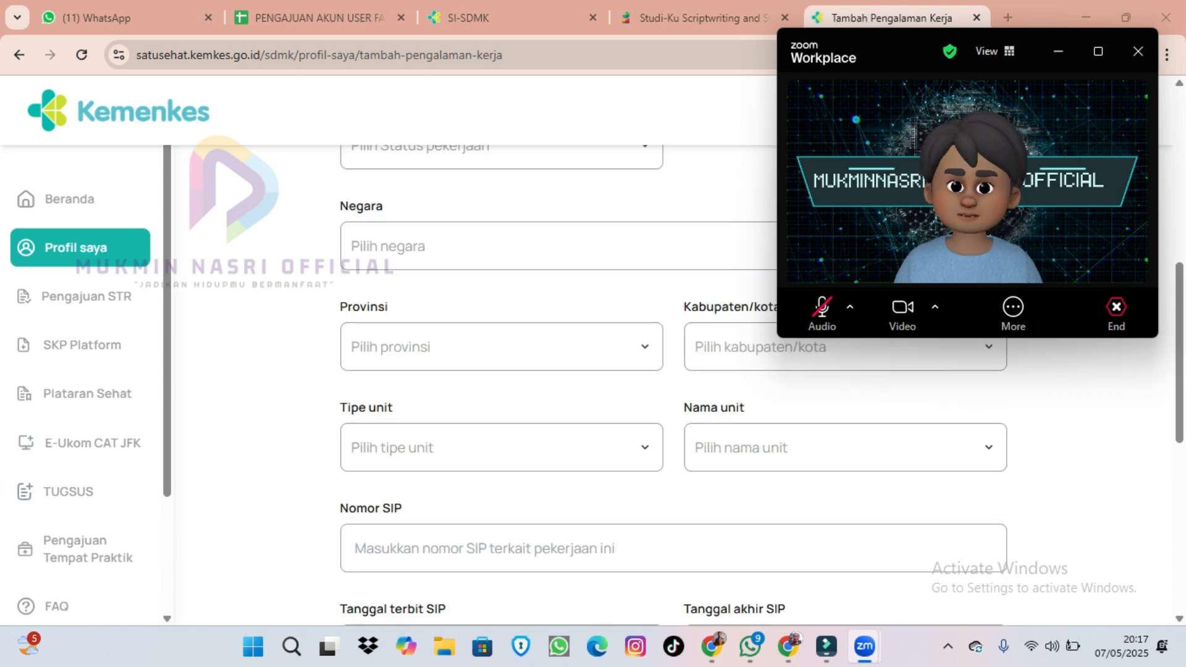
scroll(673, 432, down, 1)
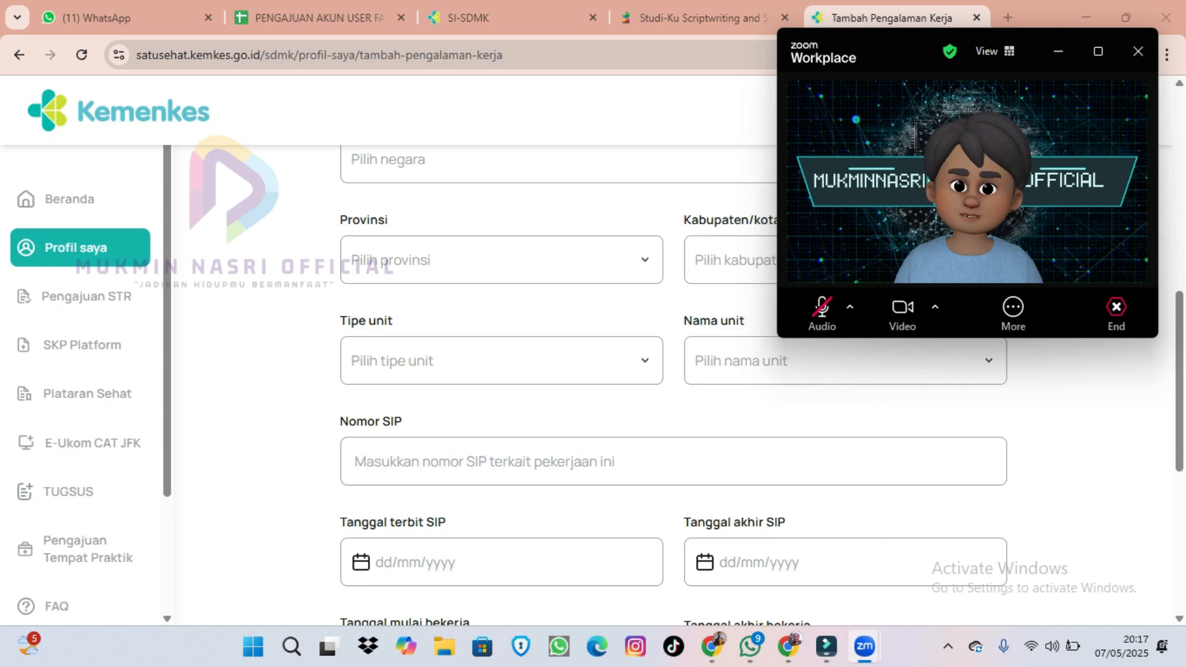
scroll(674, 383, up, 5)
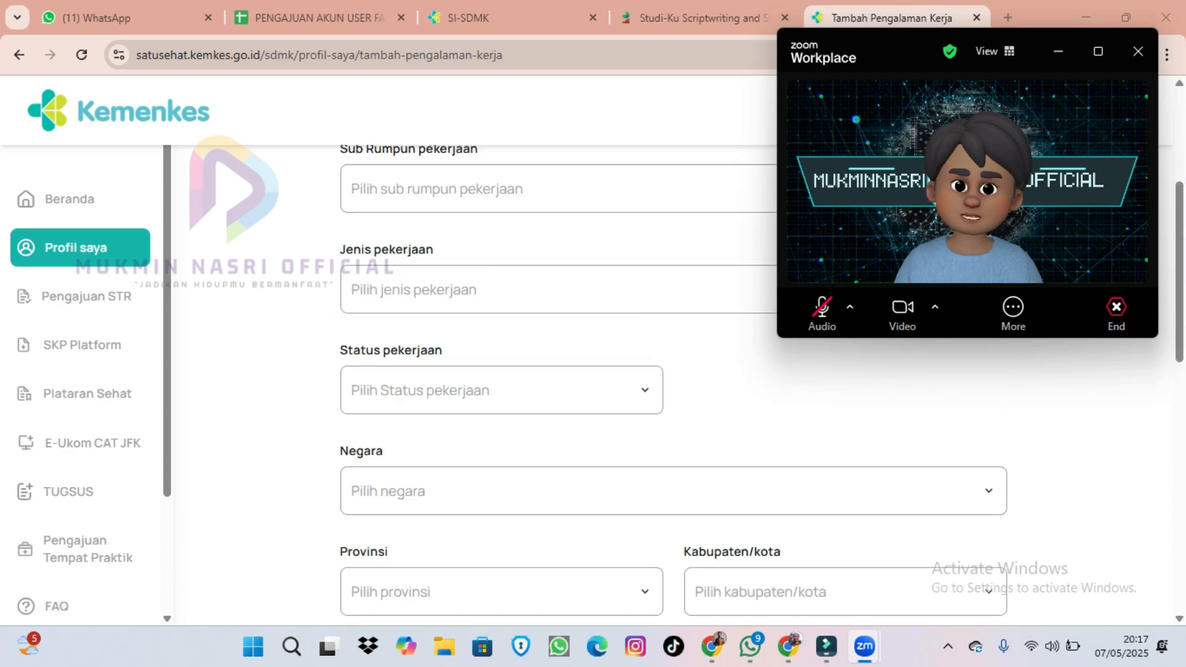
scroll(674, 383, up, 1)
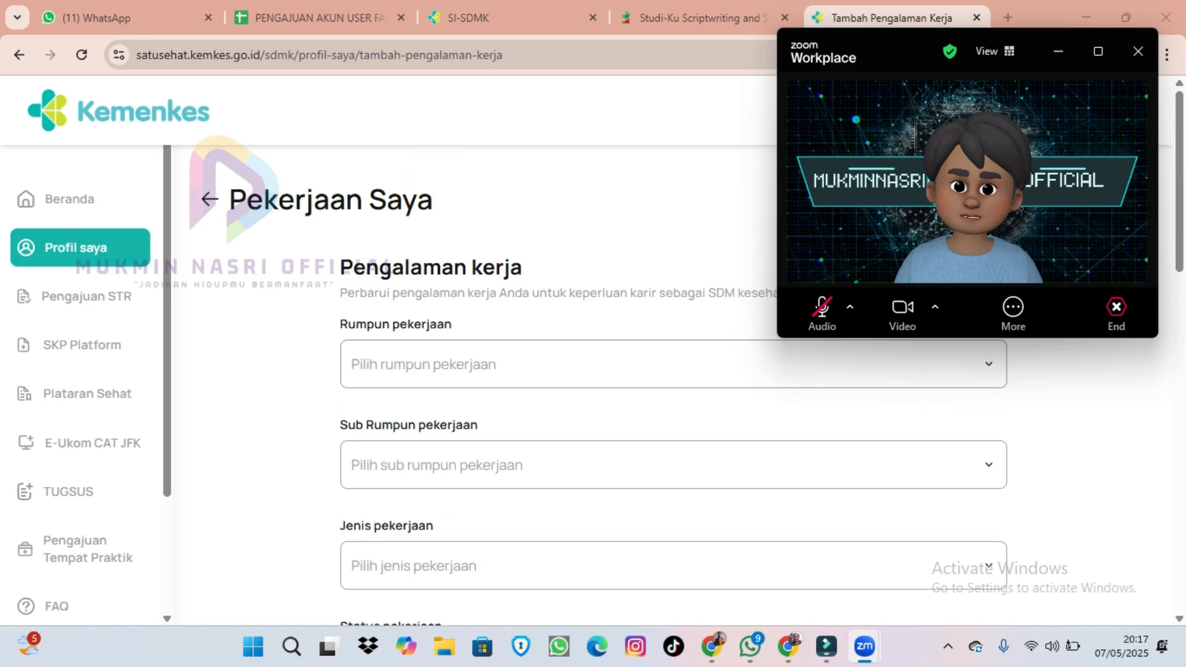
- Set Rumpun pekerjaan to Keperawatan and Sub Rumpun pekerjaan to Perawat Medikal Bedah
click(674, 365)
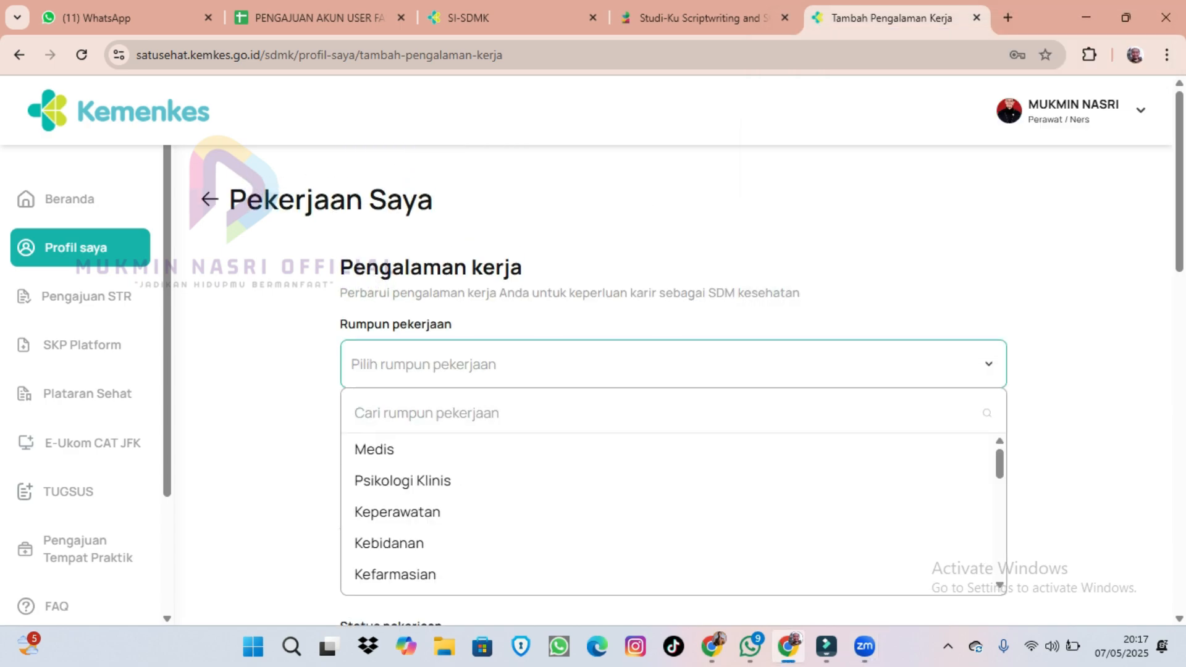
click(397, 512)
scroll(397, 512, down, 3)
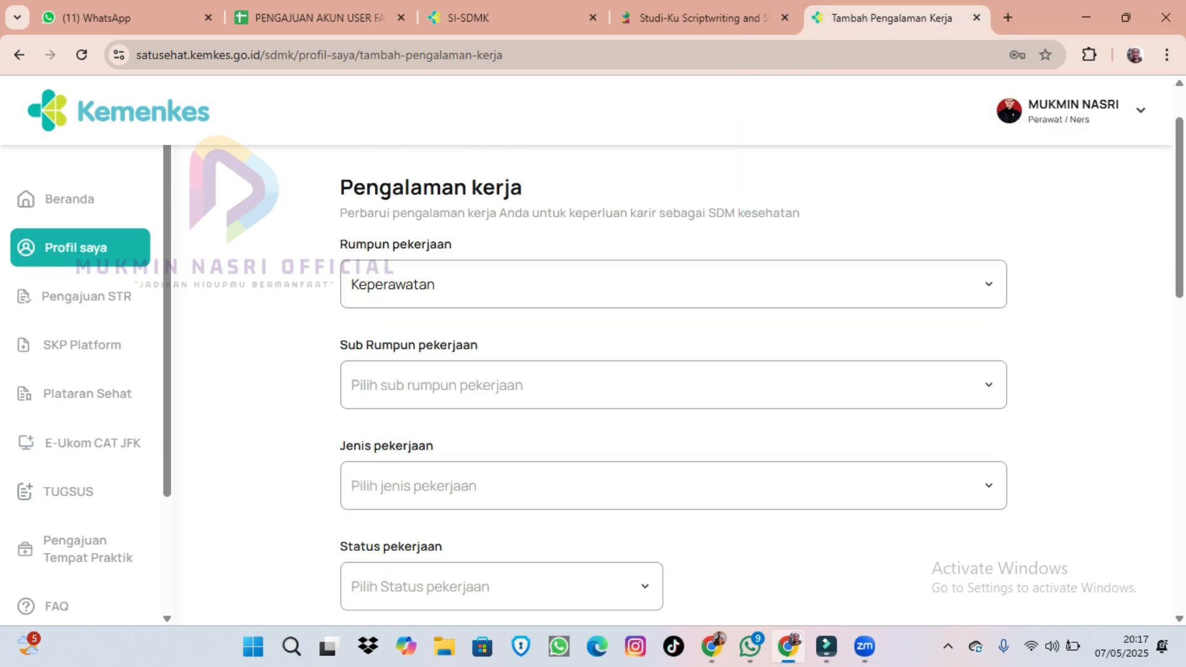
click(674, 291)
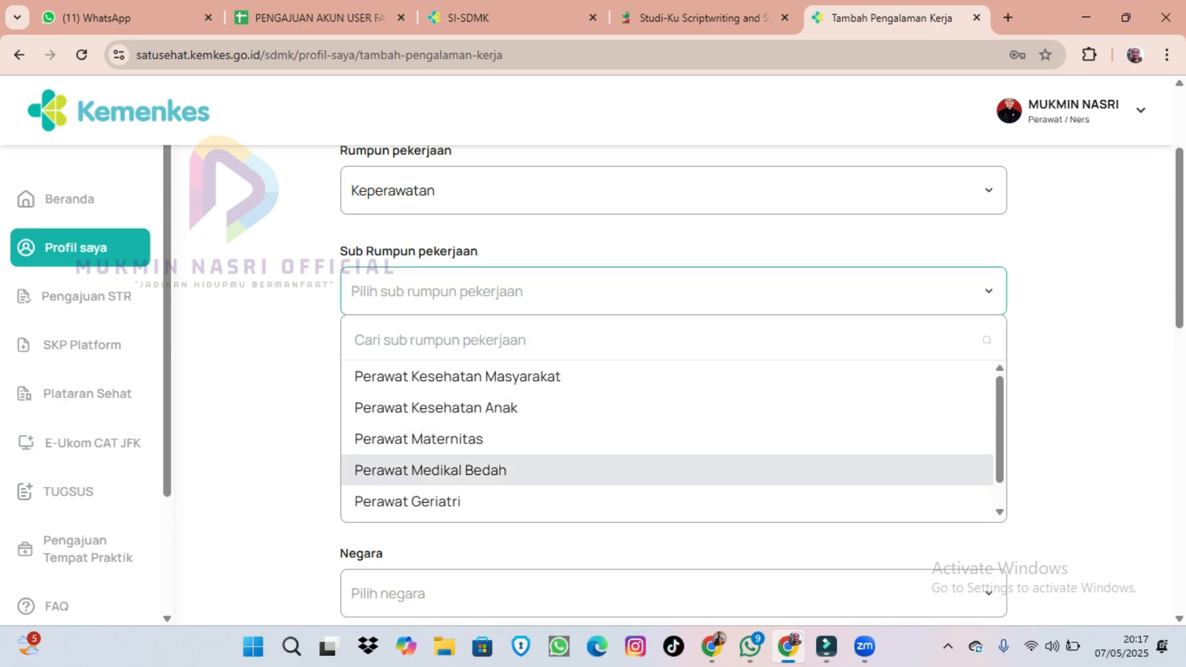
click(431, 470)
- Set Jenis pekerjaan to Perawat Medikal Bedah and Status pekerjaan to ASN - PNS
click(431, 393)
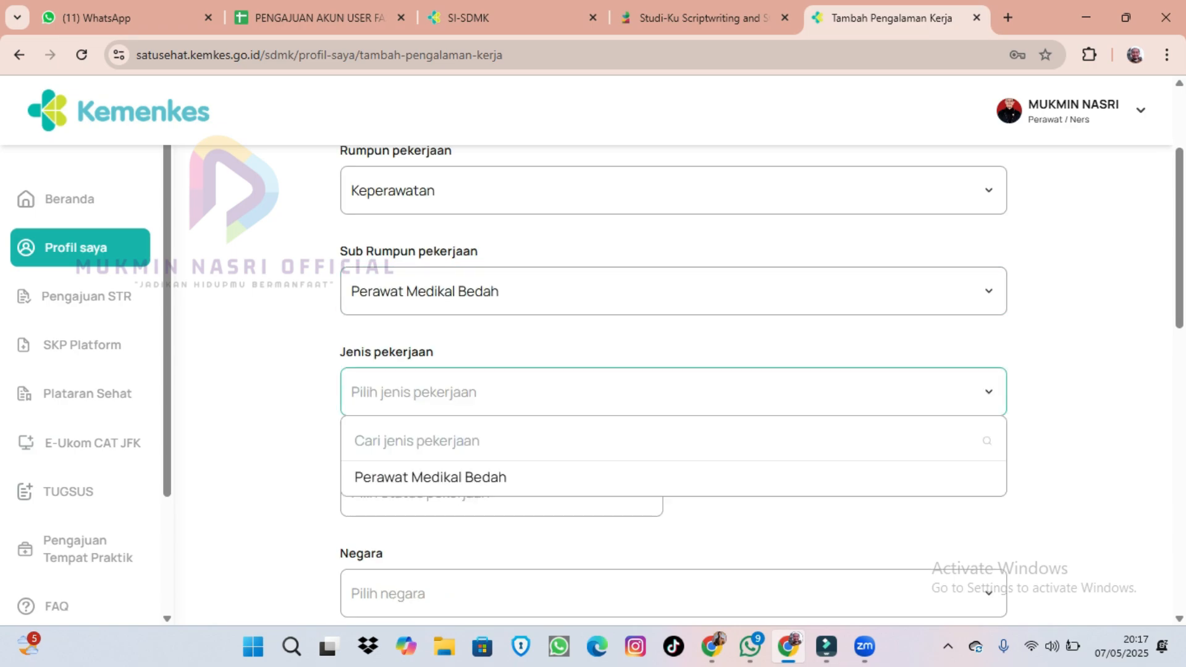
click(430, 477)
scroll(431, 477, down, 1)
scroll(673, 383, down, 3)
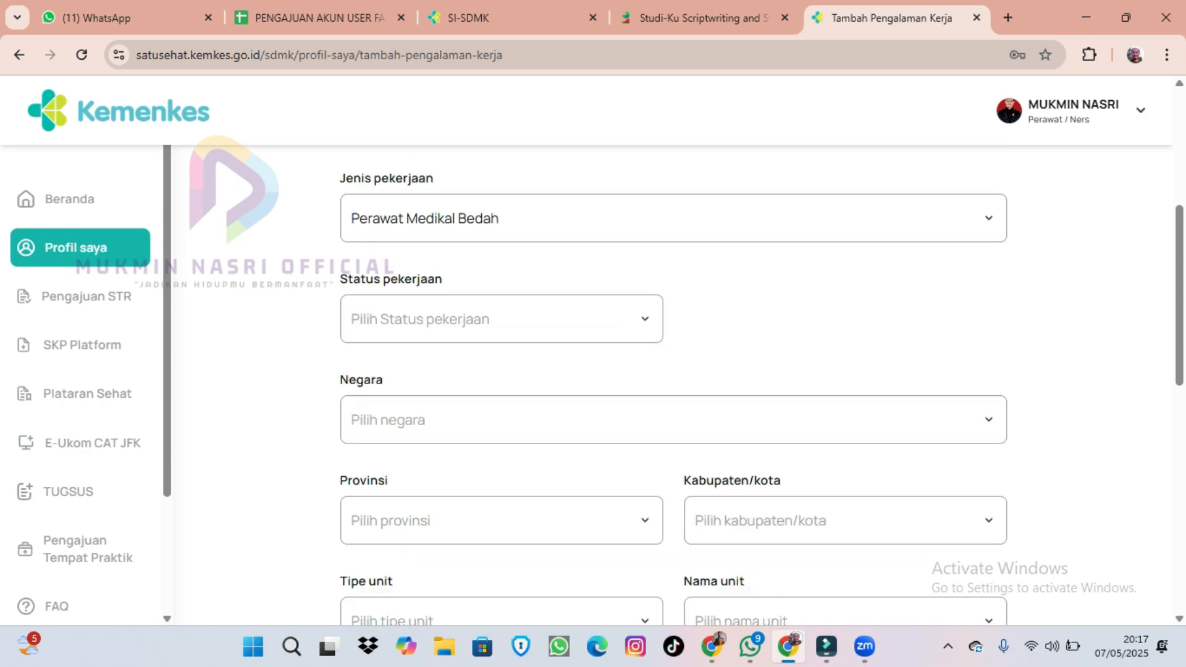
click(441, 233)
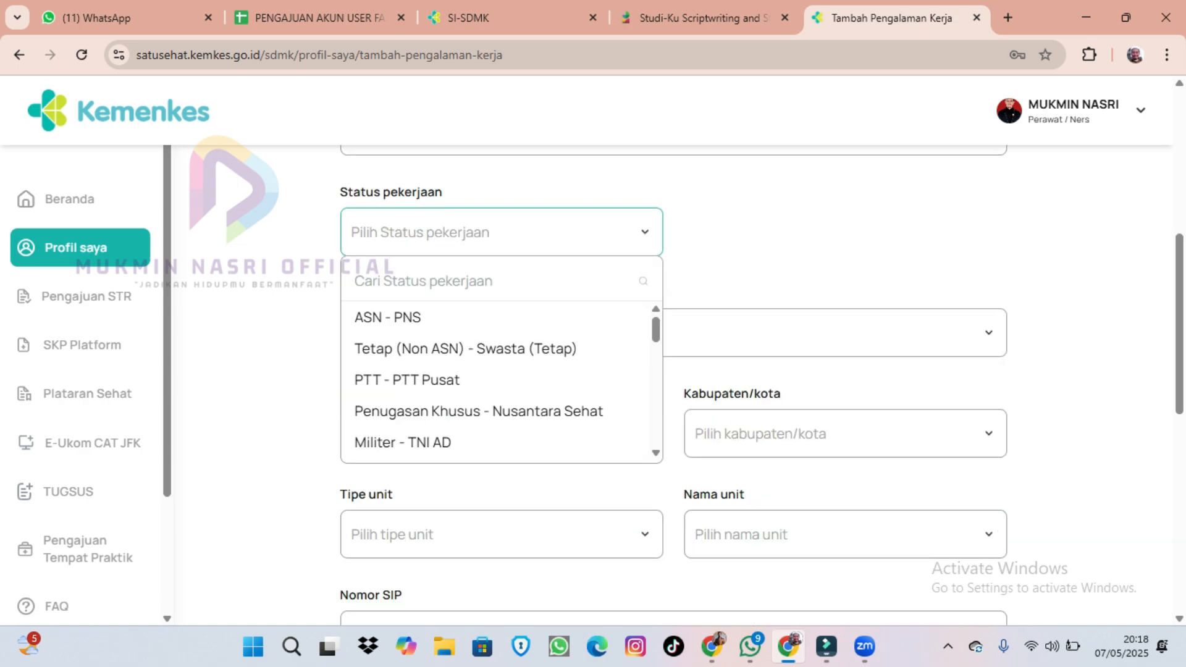
click(408, 317)
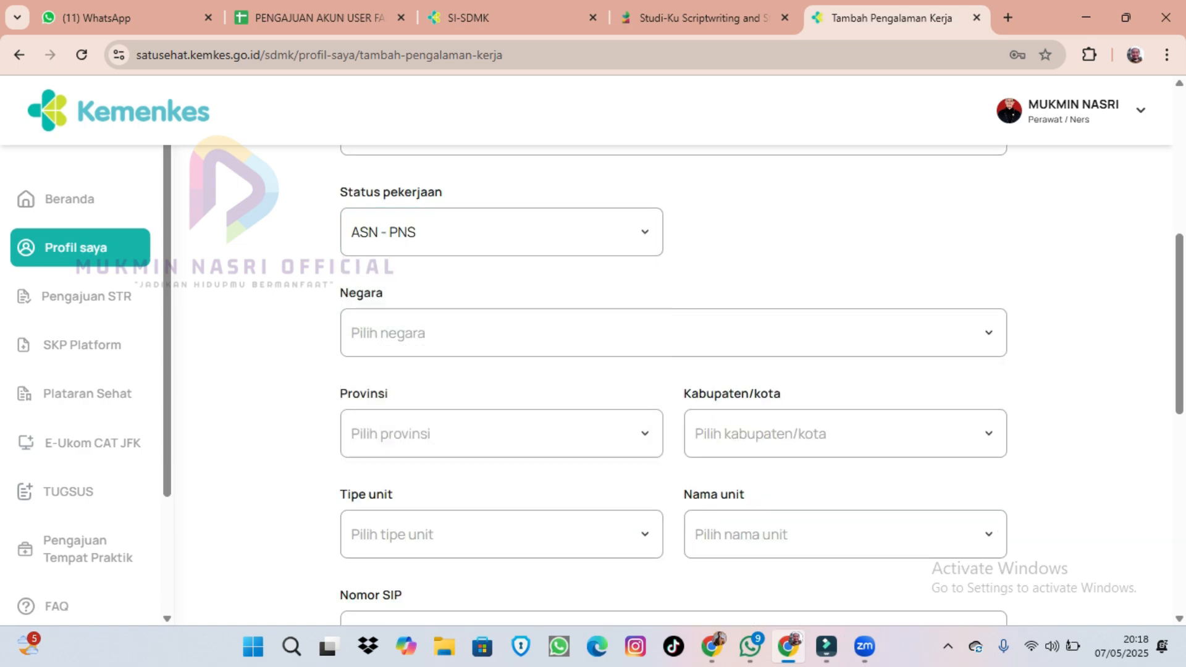
- Set the workplace's Negara to Indonesia and its Provinsi to Kalimantan Timur
click(673, 333)
click(383, 416)
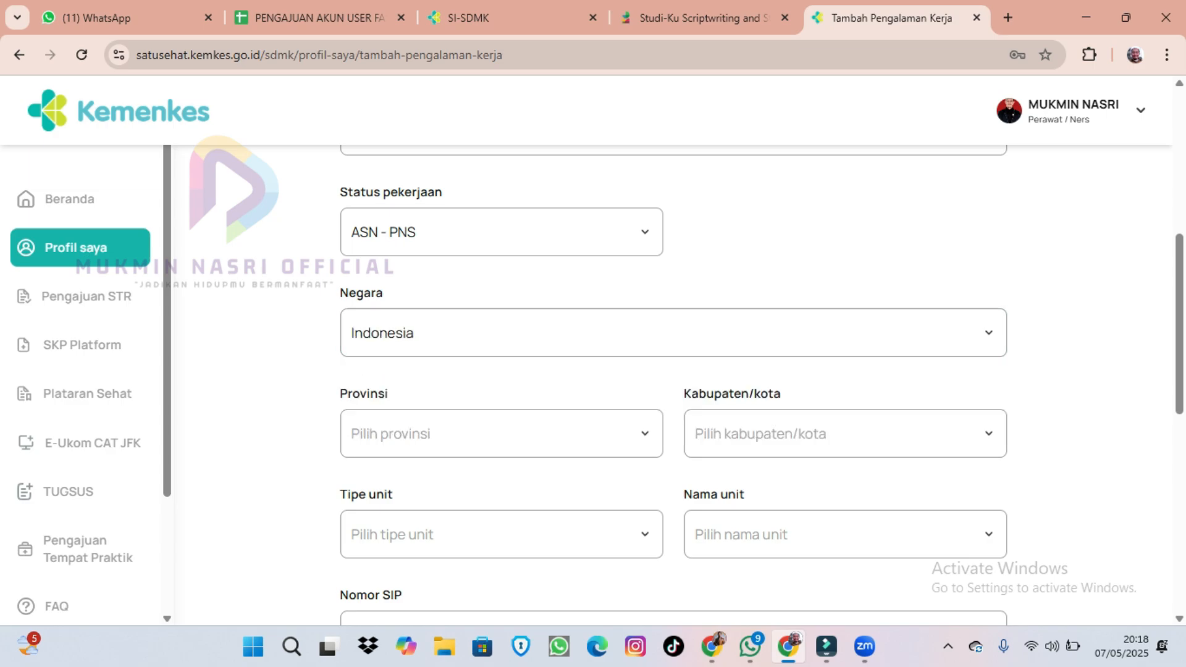
click(501, 434)
scroll(494, 556, down, 5)
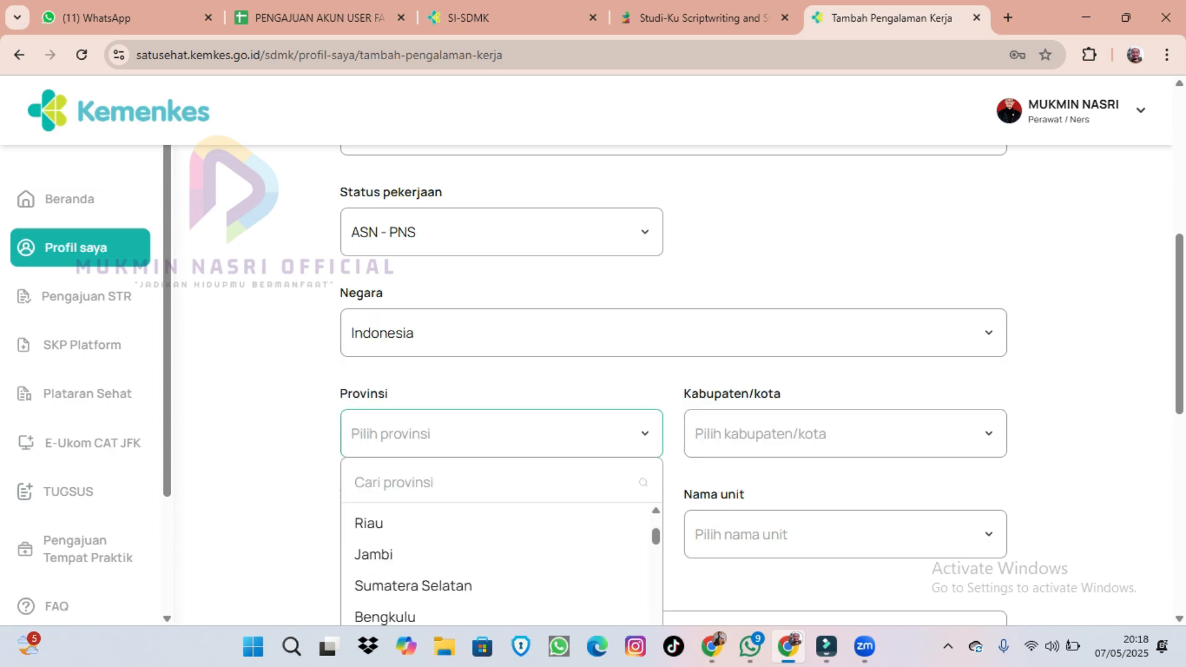
scroll(494, 556, down, 4)
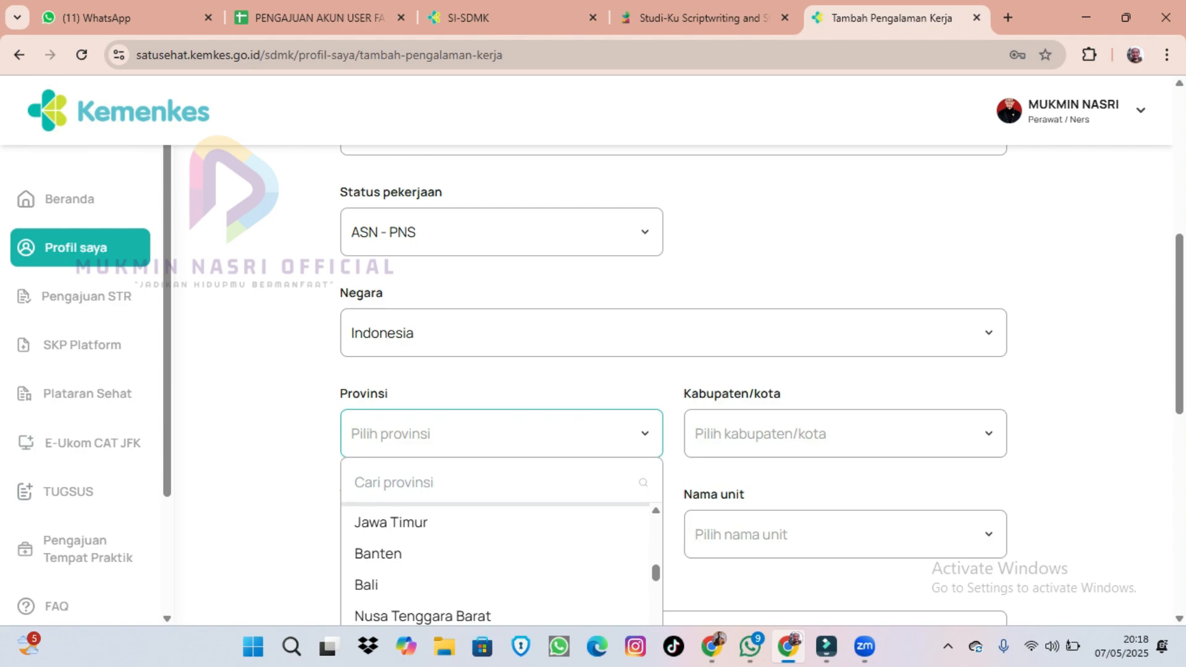
click(412, 599)
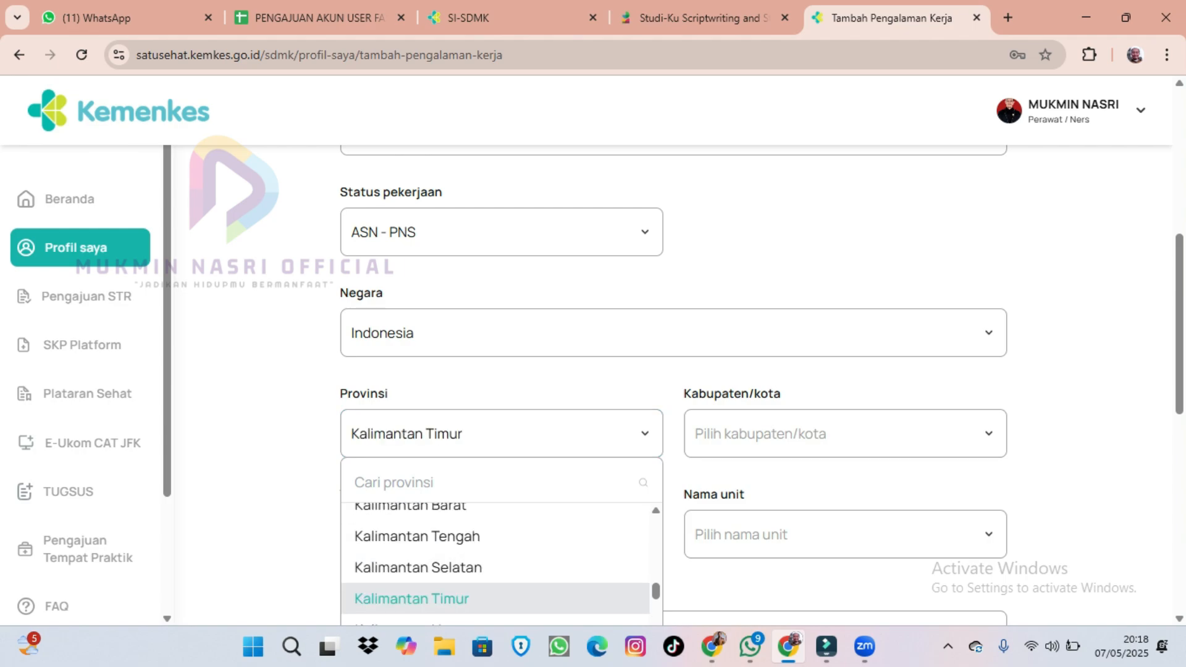
- Set the workplace's Kabupaten/kota to Kab. Kutai Kartanegara
scroll(679, 383, down, 3)
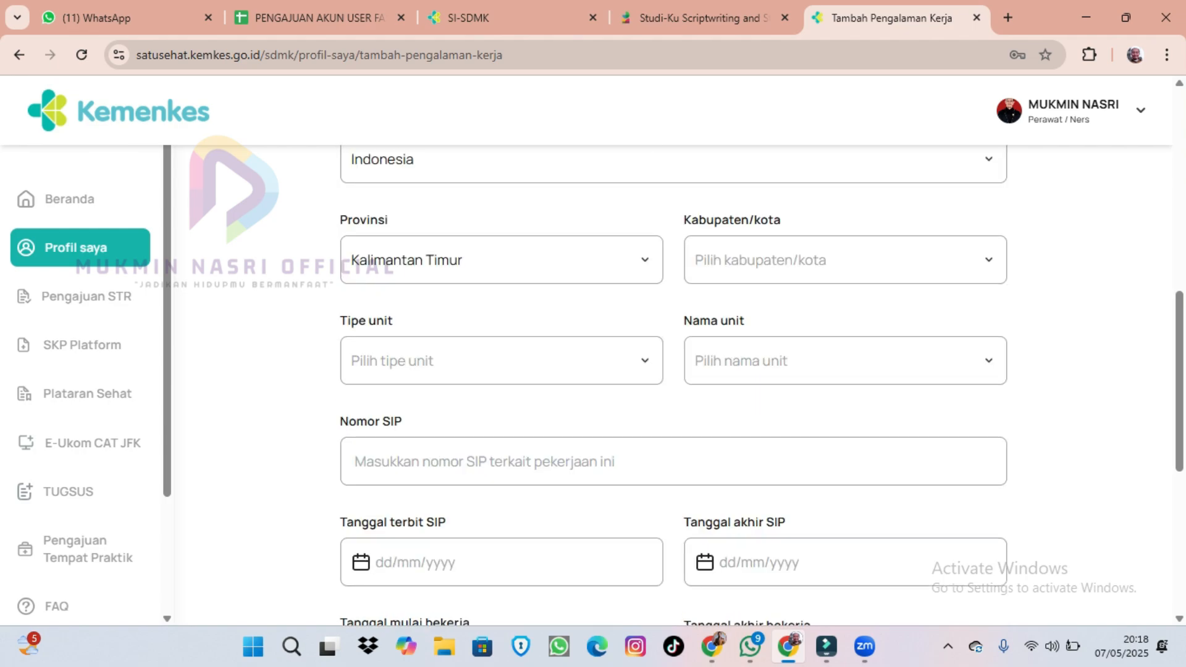
click(845, 260)
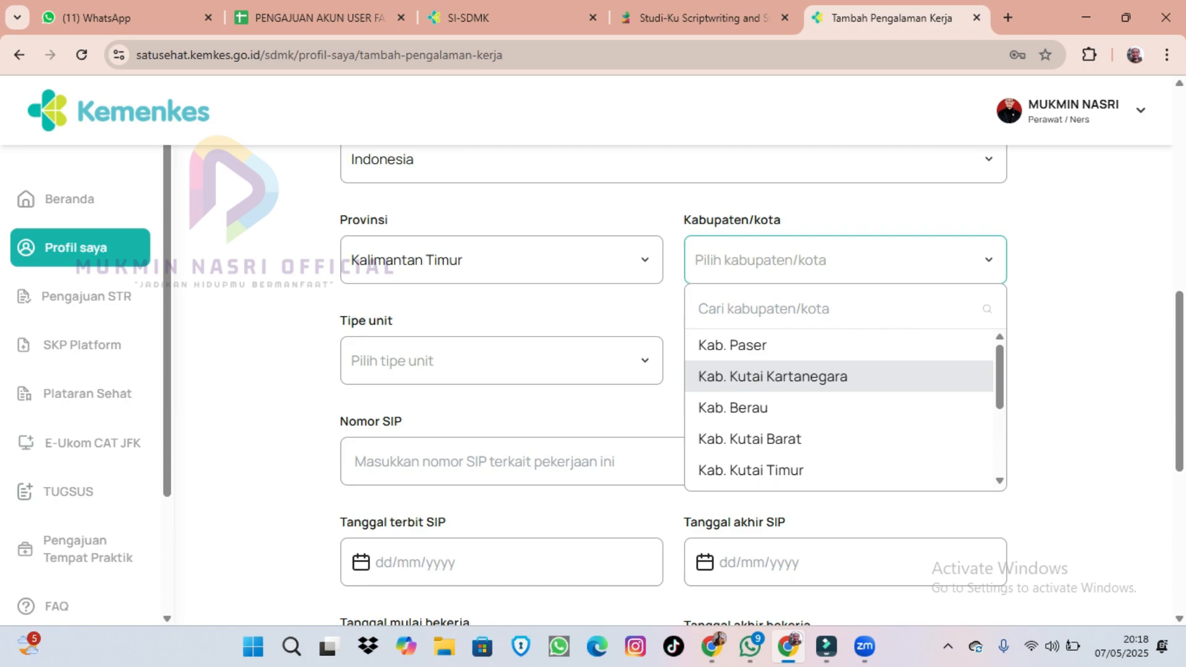
click(772, 376)
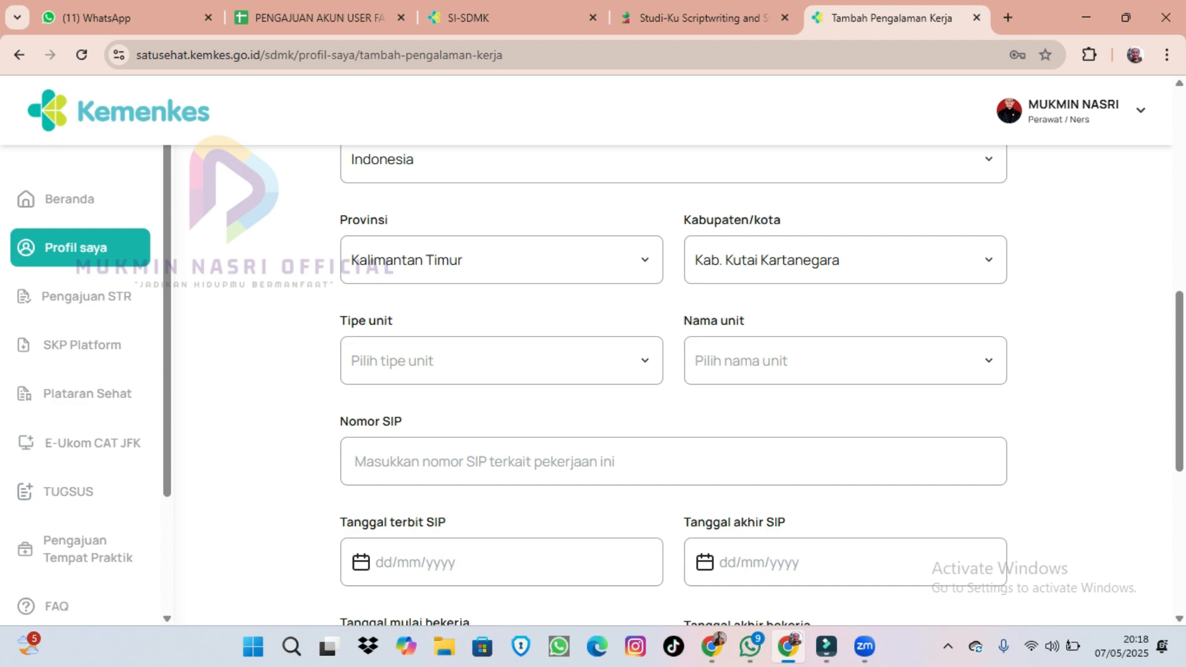
- Look through the available unit types and set Tipe unit to Praktek Nakes Mandiri
click(502, 360)
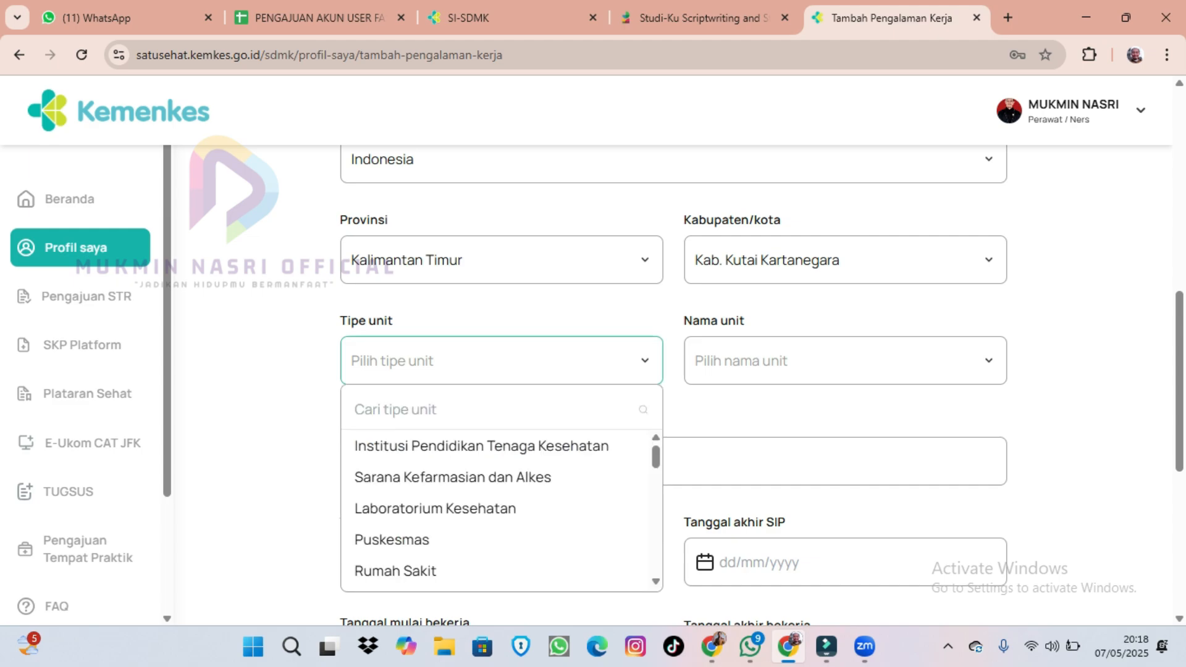
scroll(495, 507, down, 3)
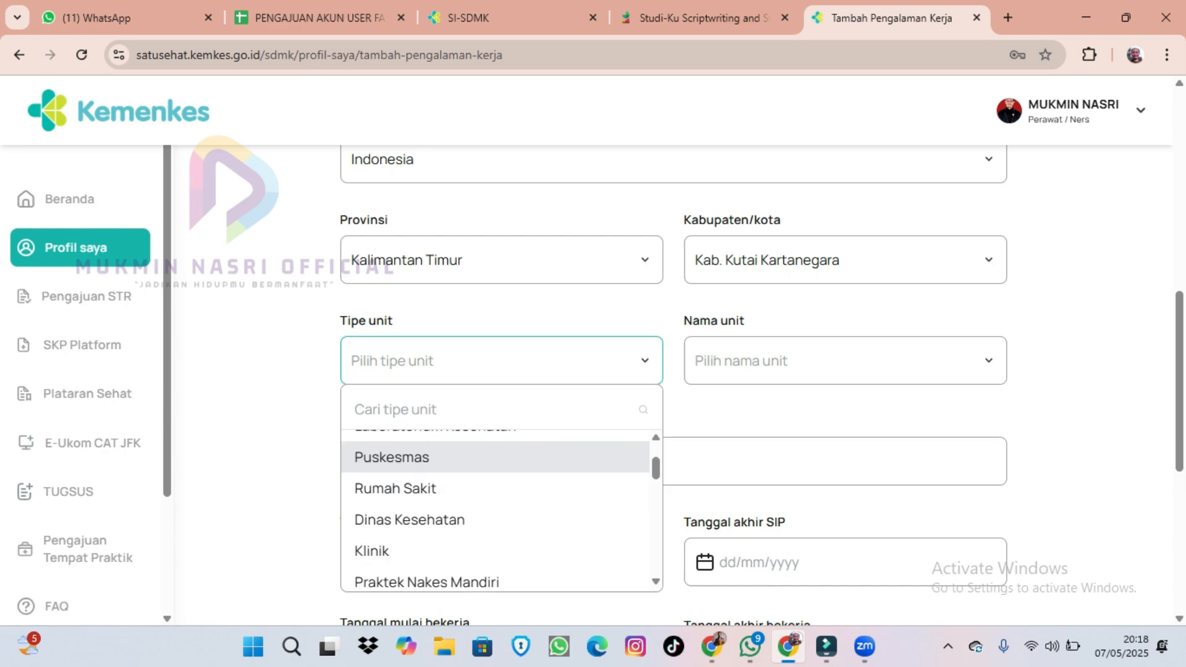
scroll(494, 507, up, 1)
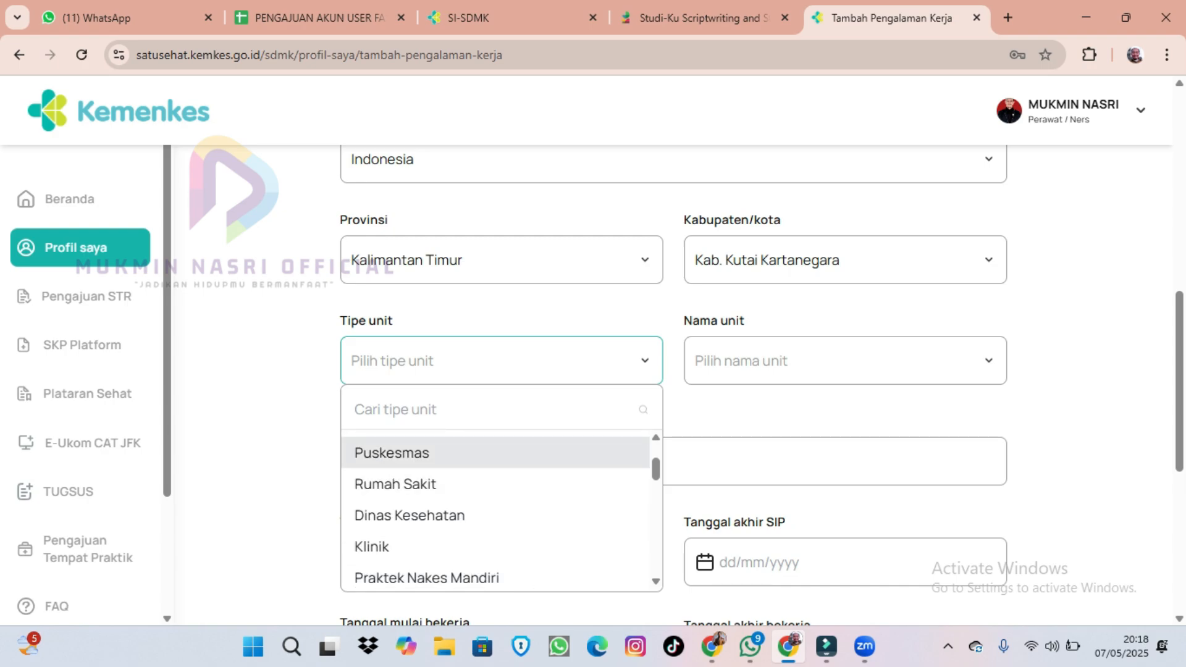
scroll(495, 507, down, 3)
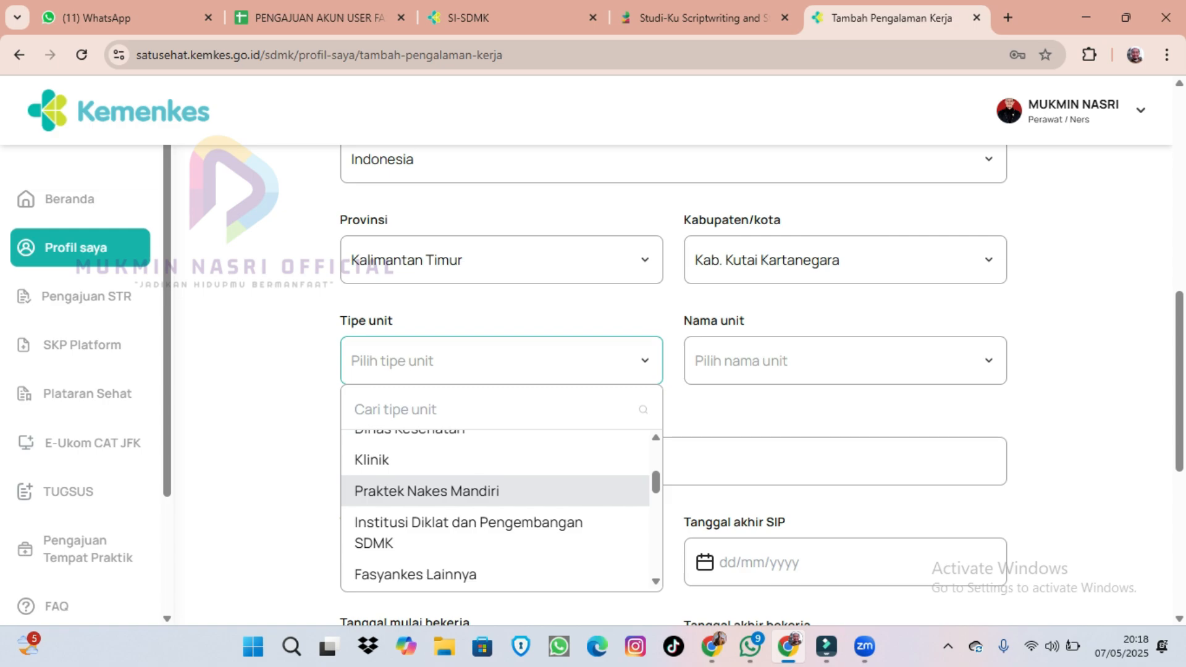
scroll(494, 485, up, 3)
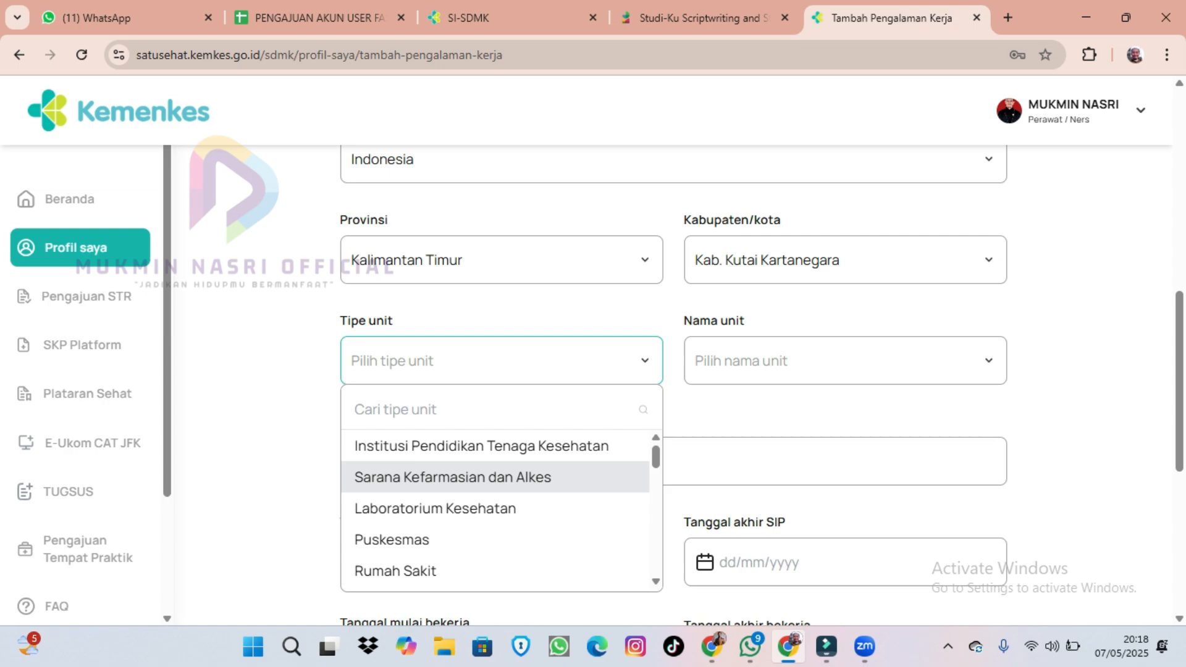
scroll(494, 485, up, 1)
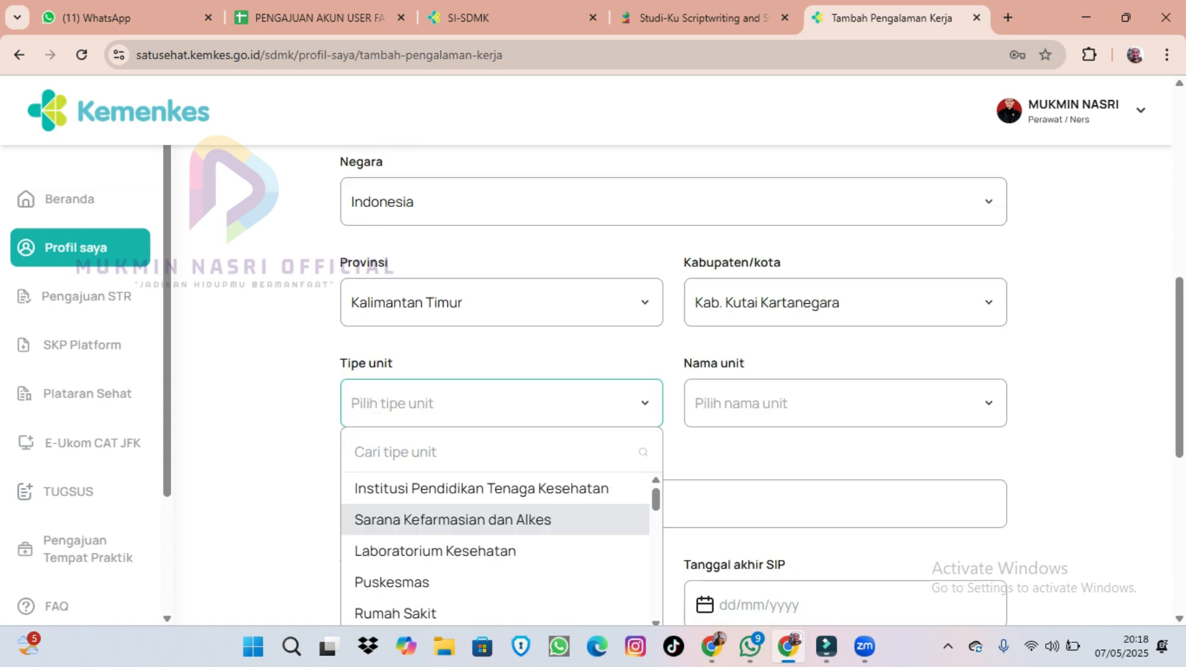
scroll(494, 485, down, 1)
scroll(495, 504, down, 2)
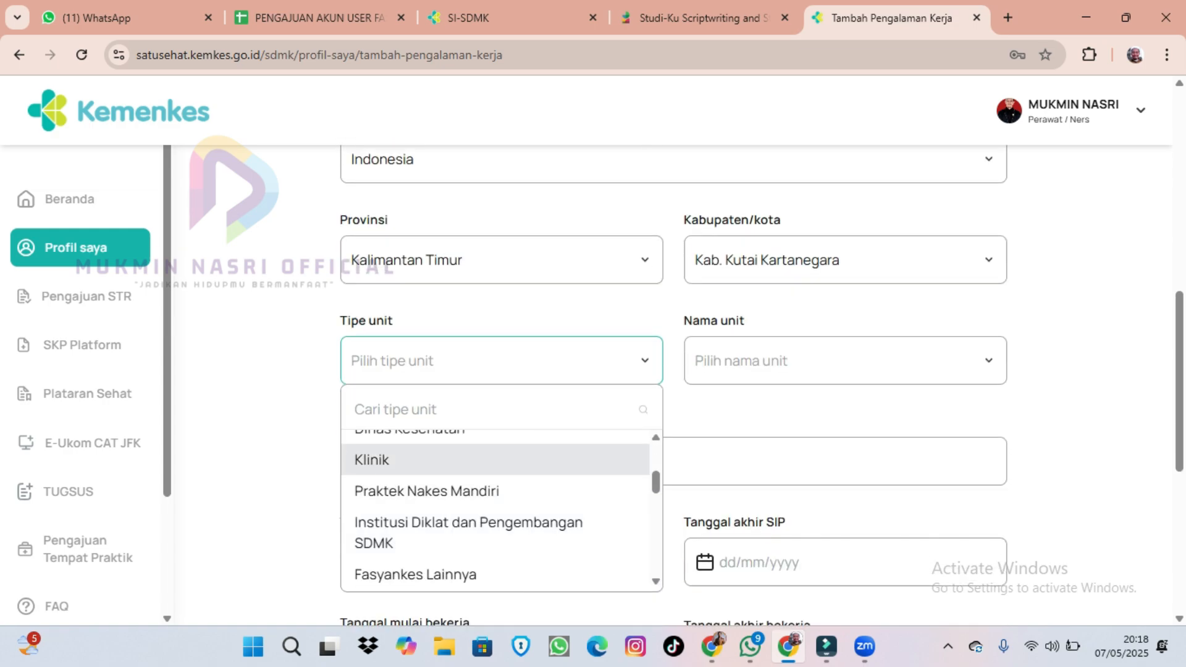
scroll(494, 488, down, 2)
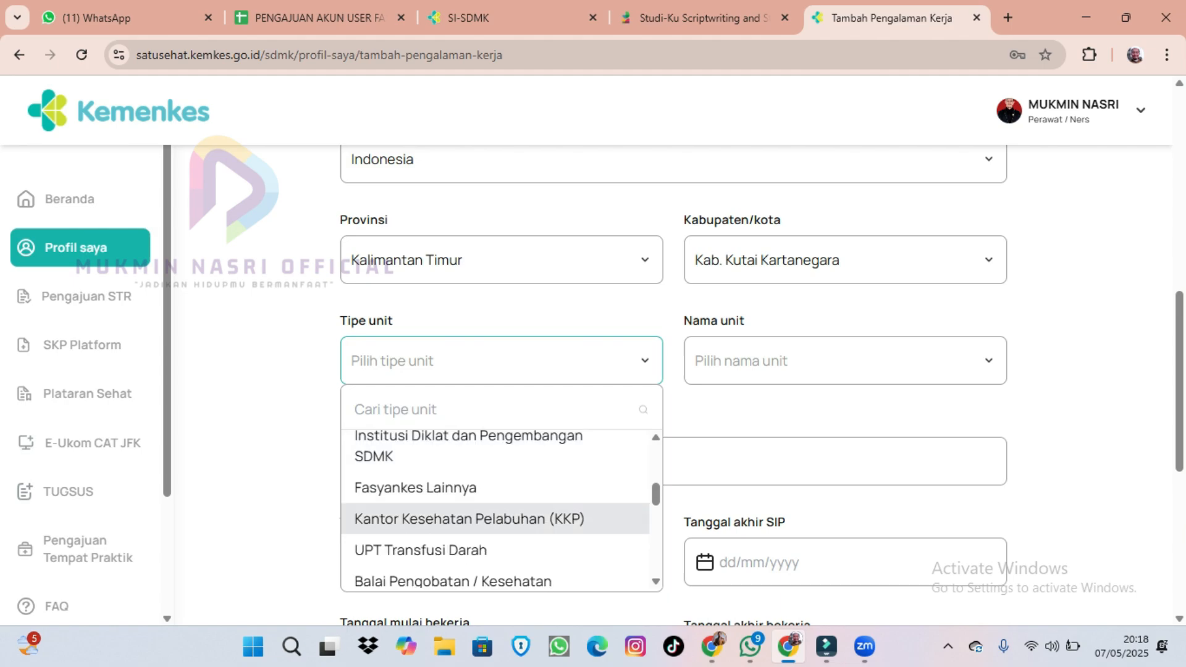
scroll(494, 504, down, 2)
scroll(494, 519, down, 2)
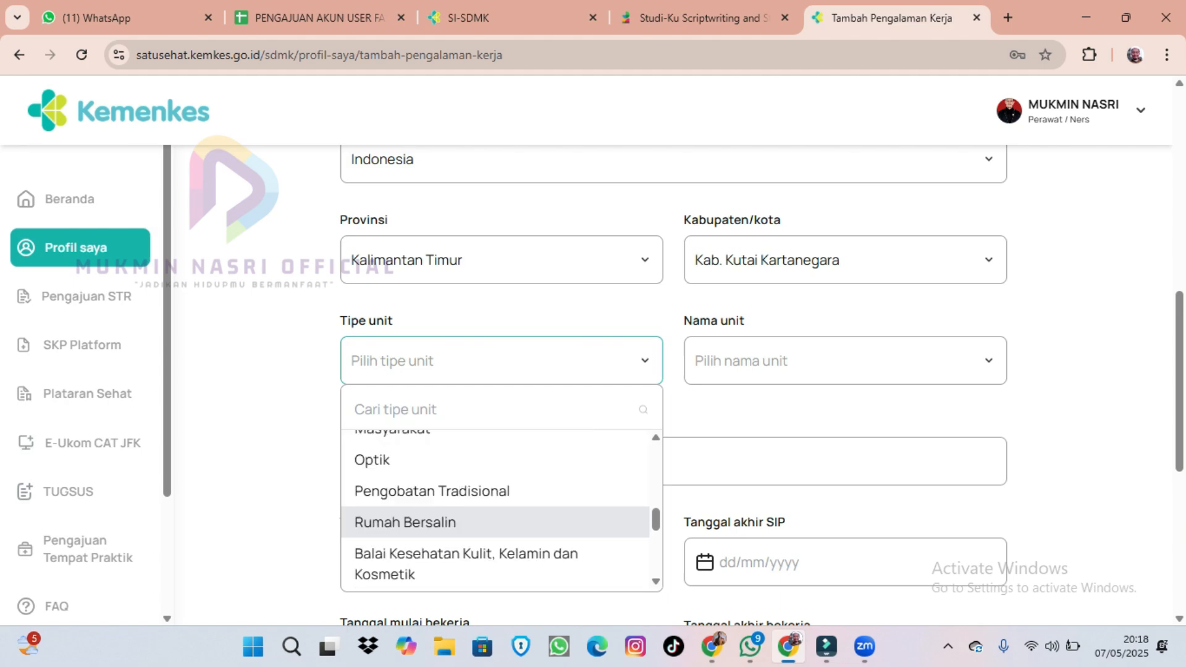
scroll(495, 531, down, 6)
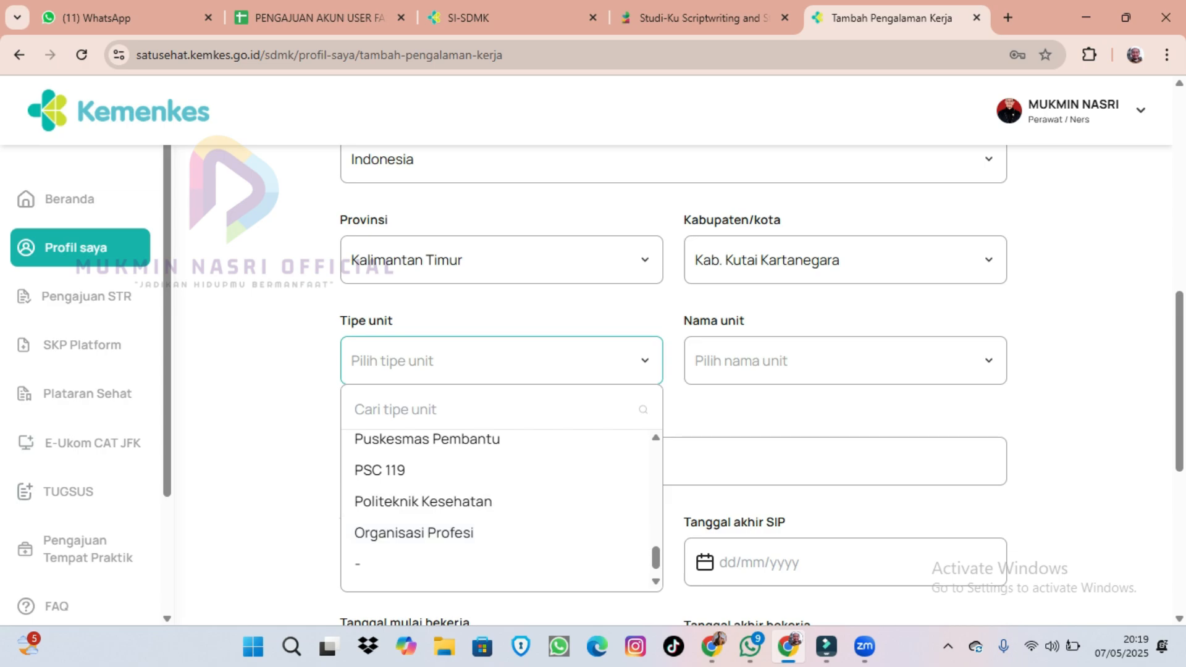
scroll(470, 465, up, 5)
scroll(469, 461, up, 3)
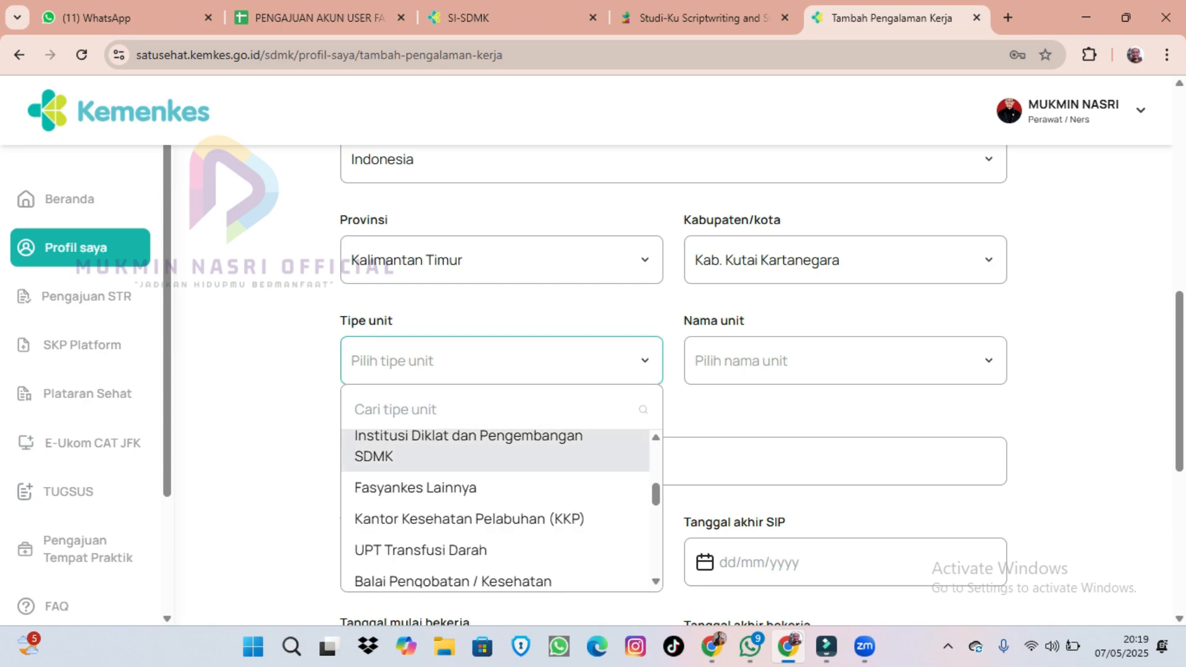
scroll(470, 469, down, 3)
scroll(494, 513, down, 2)
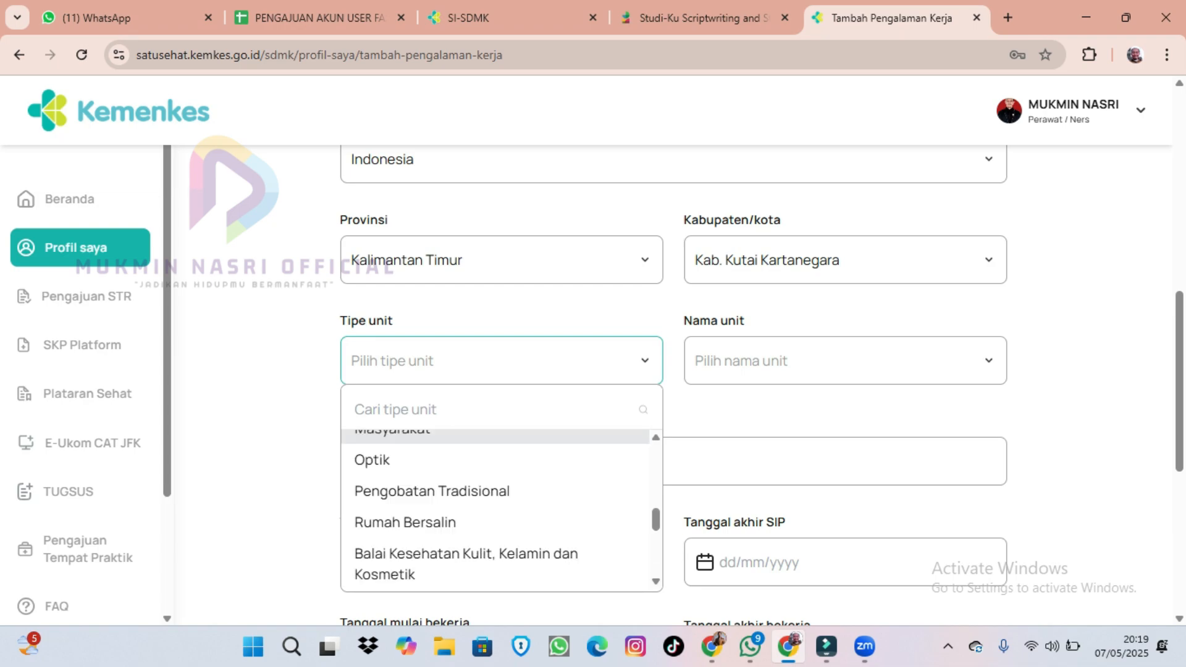
scroll(495, 513, up, 4)
scroll(494, 513, up, 2)
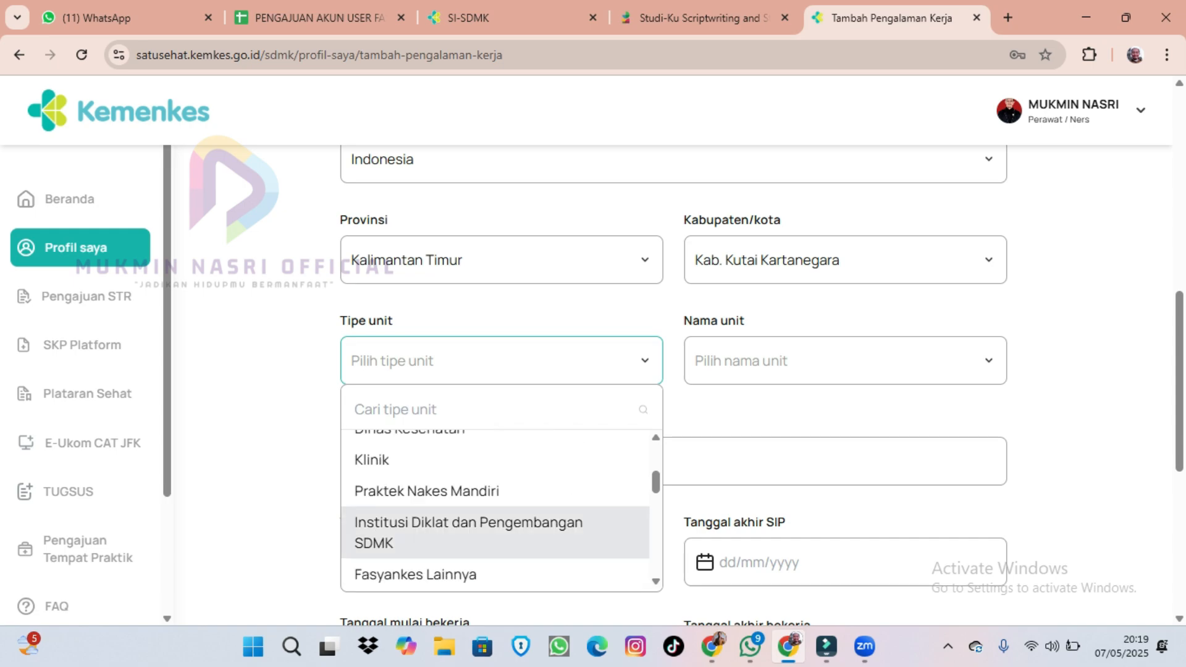
click(426, 491)
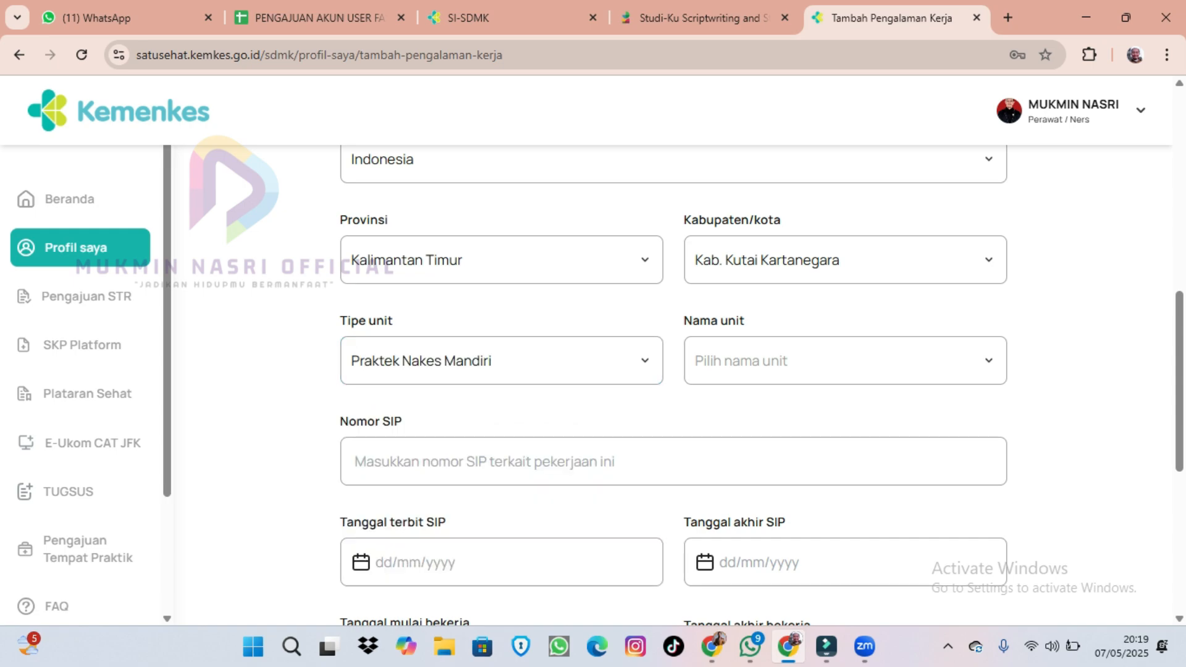
- Search the unit names by the nurse's name and set Nama unit to that nurse's Praktik Mandiri Ns. practice
click(845, 361)
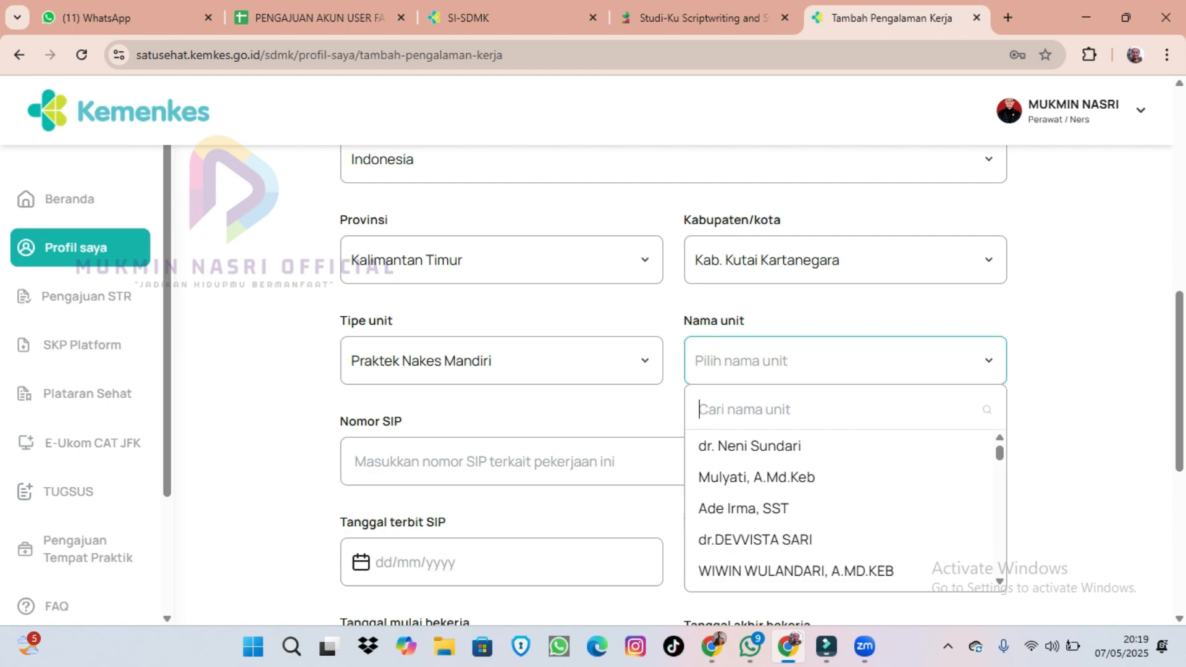
scroll(841, 479, down, 6)
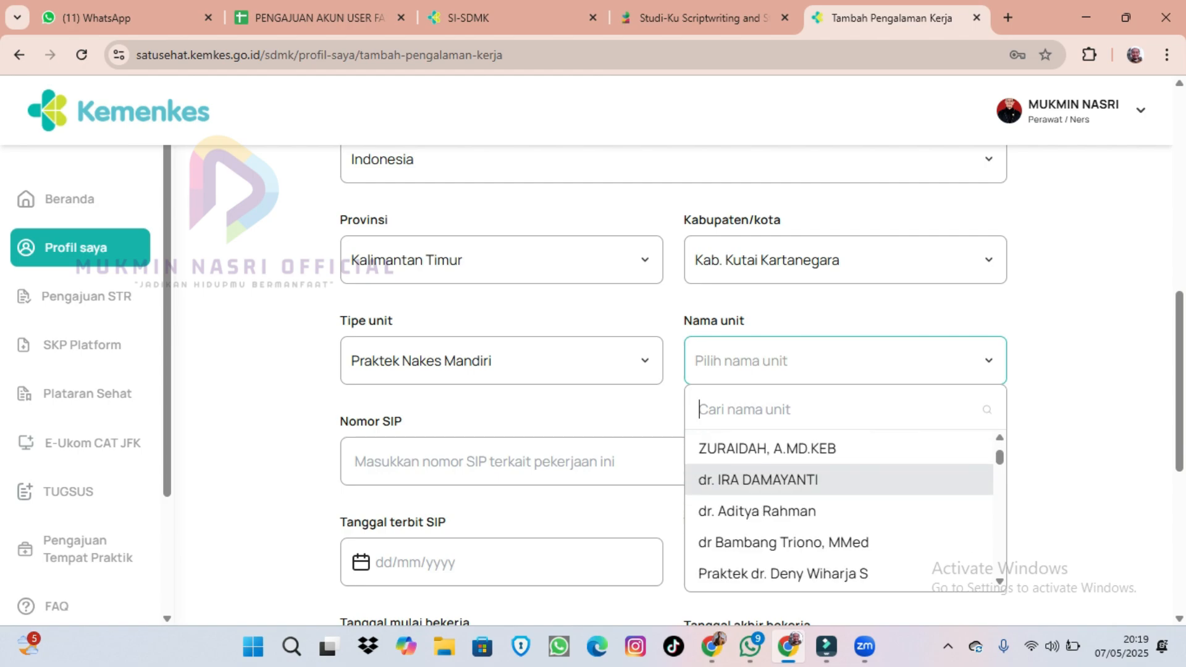
scroll(841, 507, down, 5)
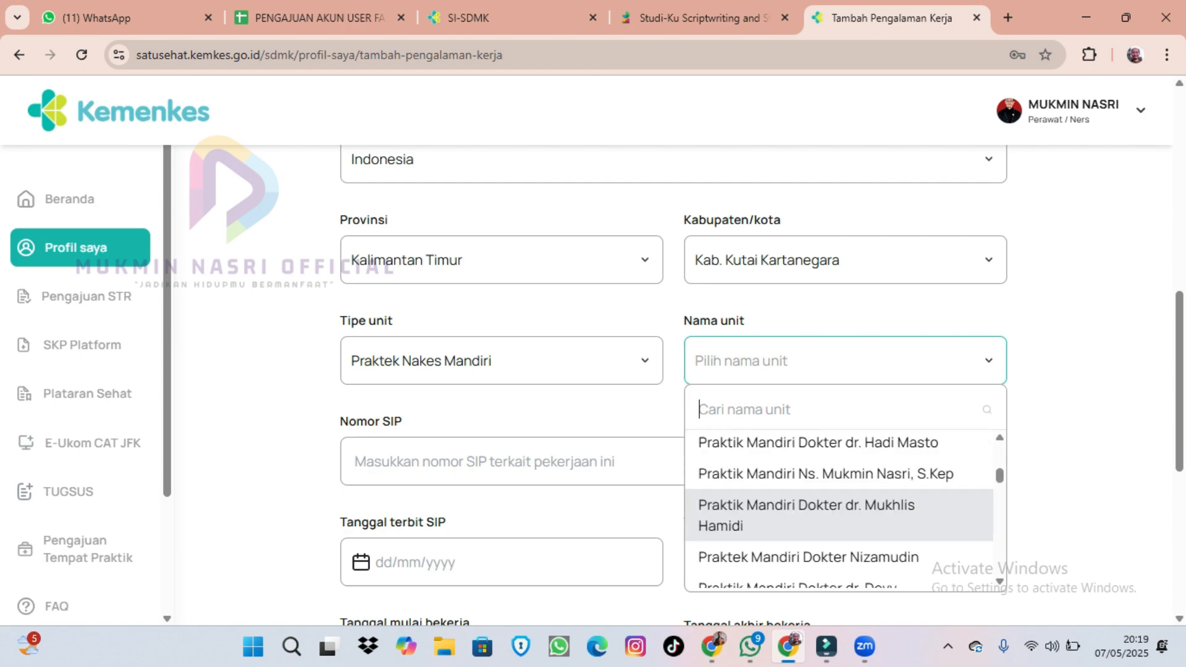
scroll(841, 510, down, 8)
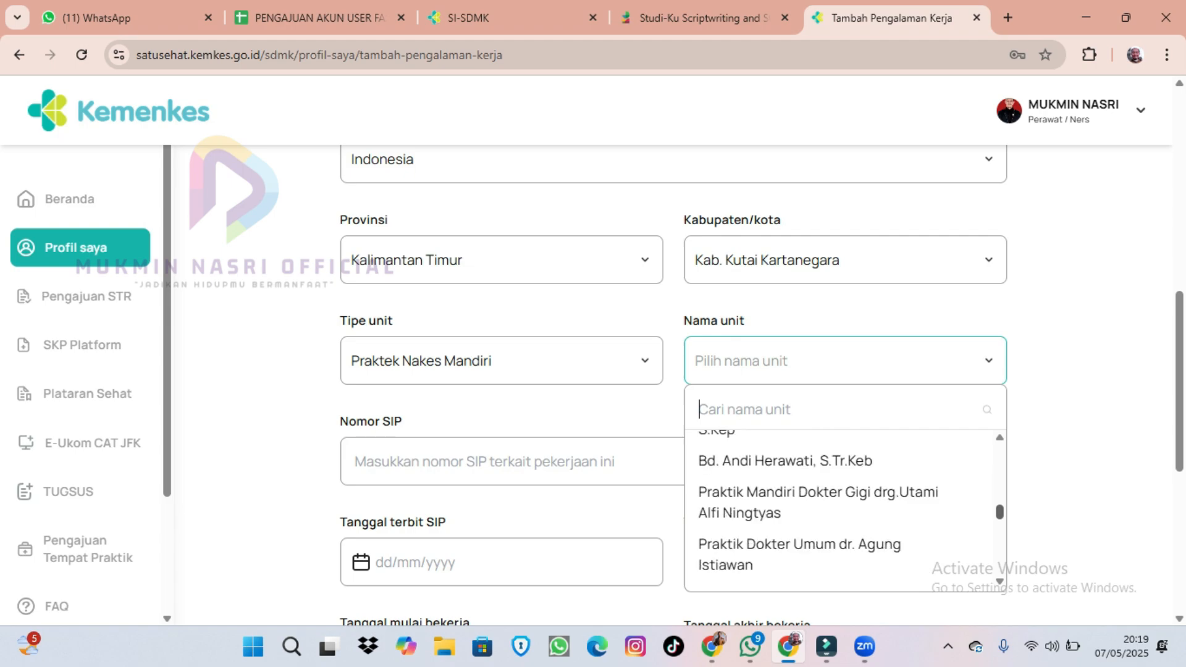
scroll(840, 510, down, 6)
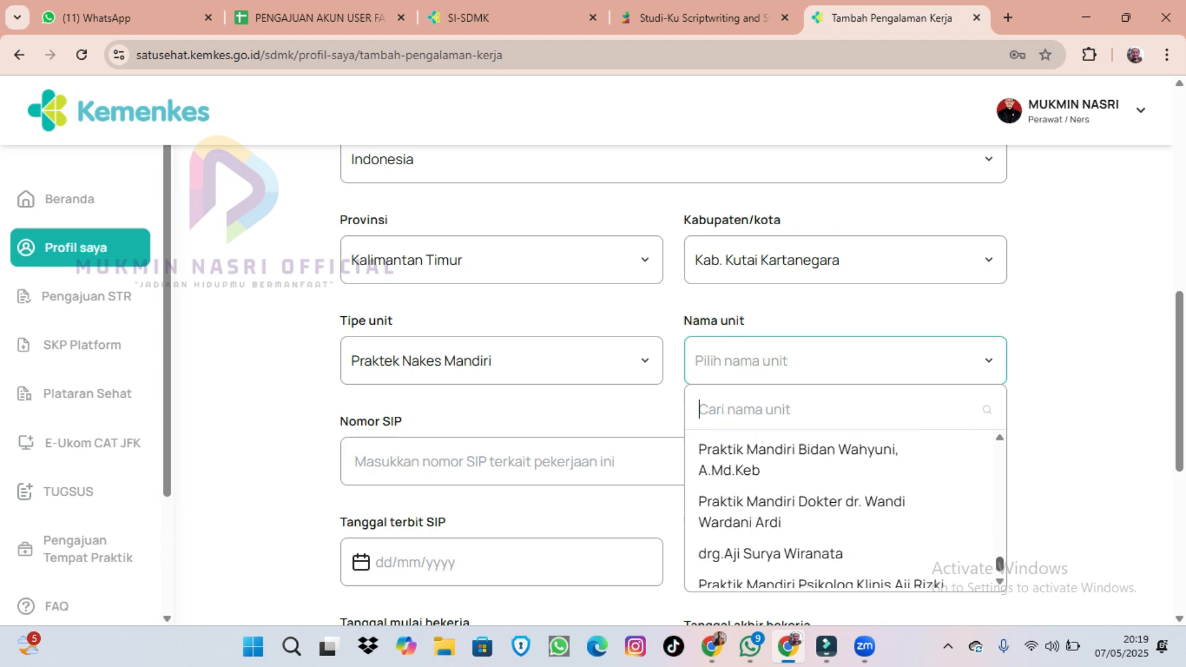
scroll(841, 510, up, 15)
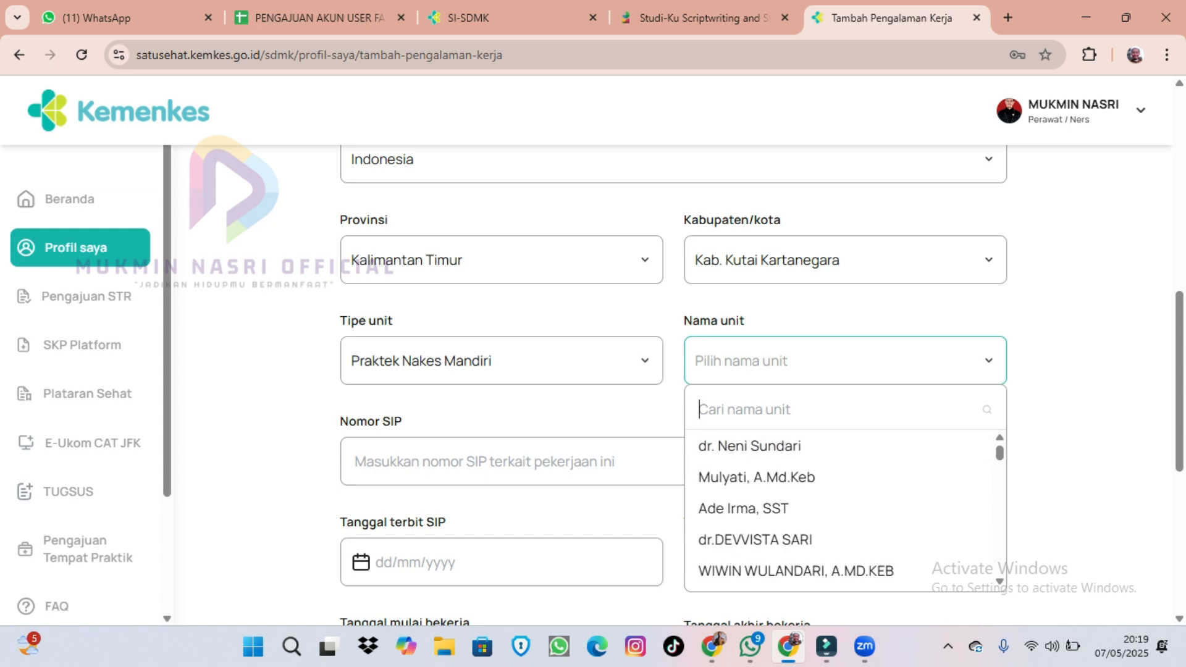
text(muk)
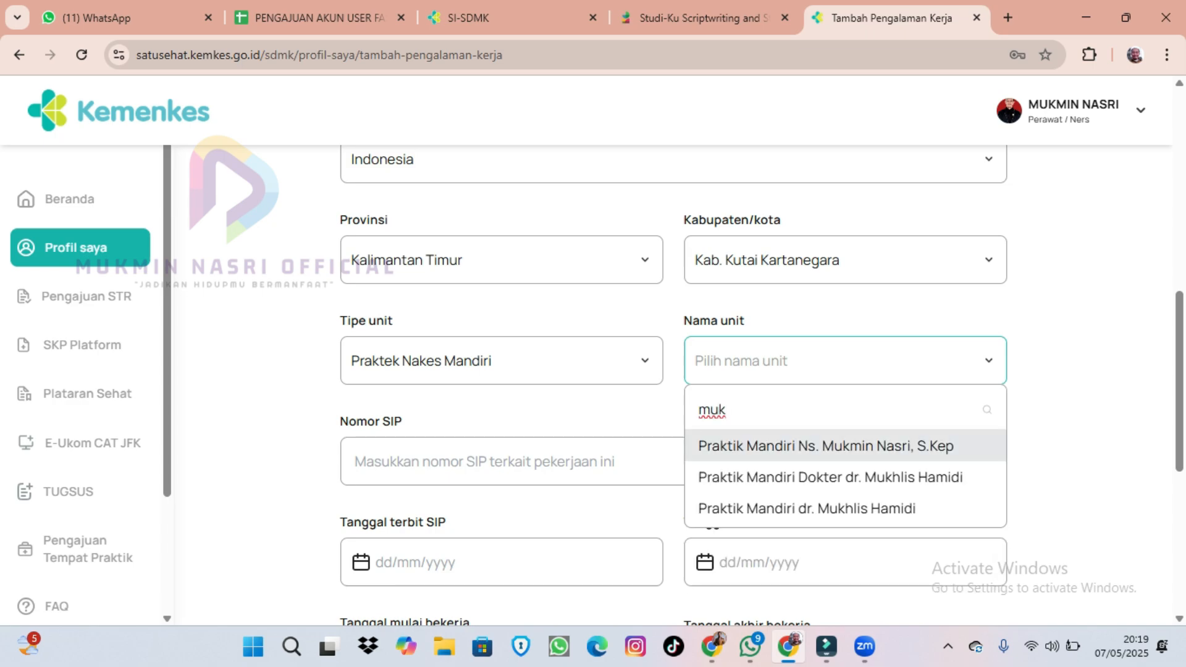
key(Return)
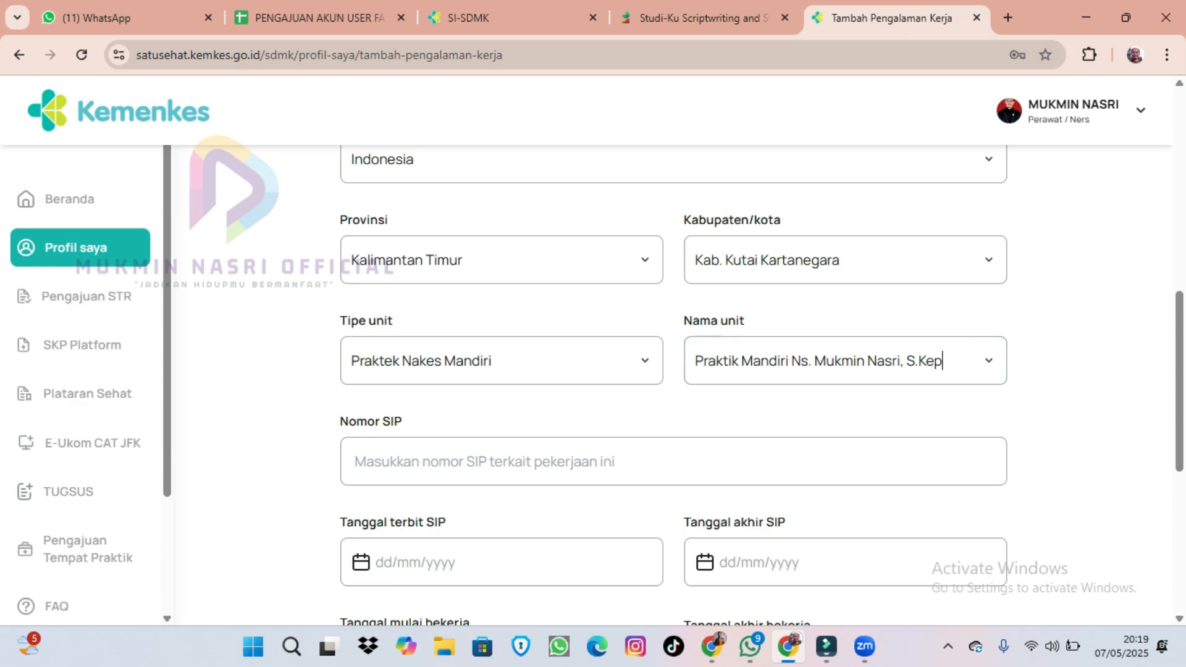
- Fill in Nomor SIP with a placeholder number made up entirely of zeros
click(485, 461)
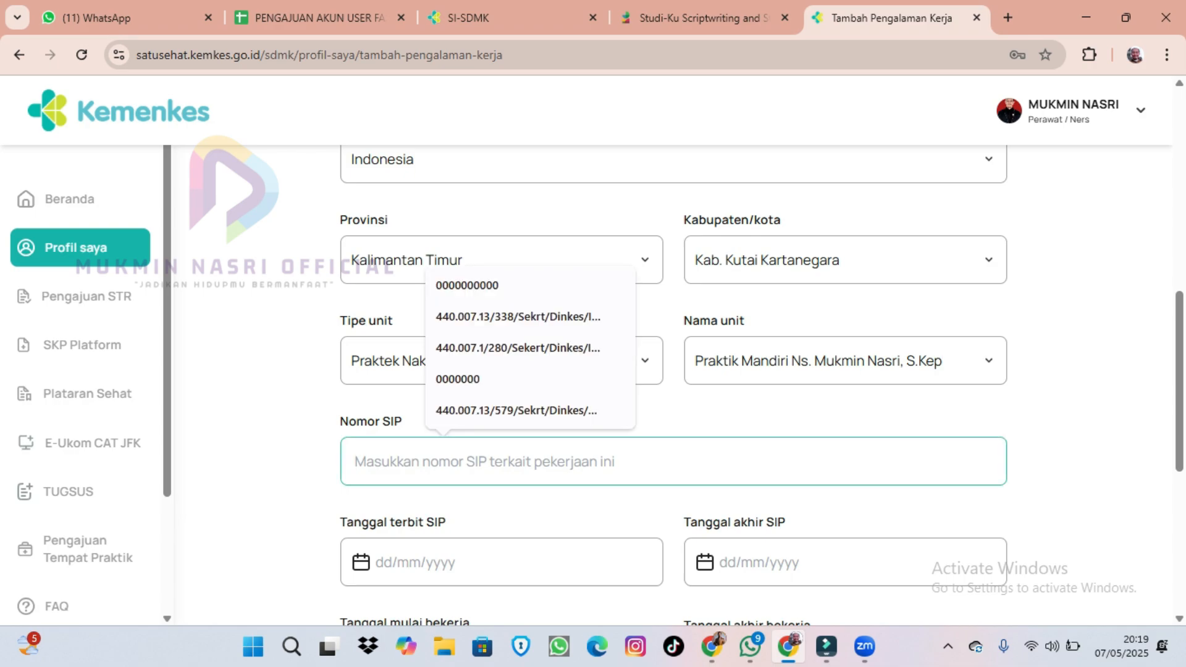
click(485, 461)
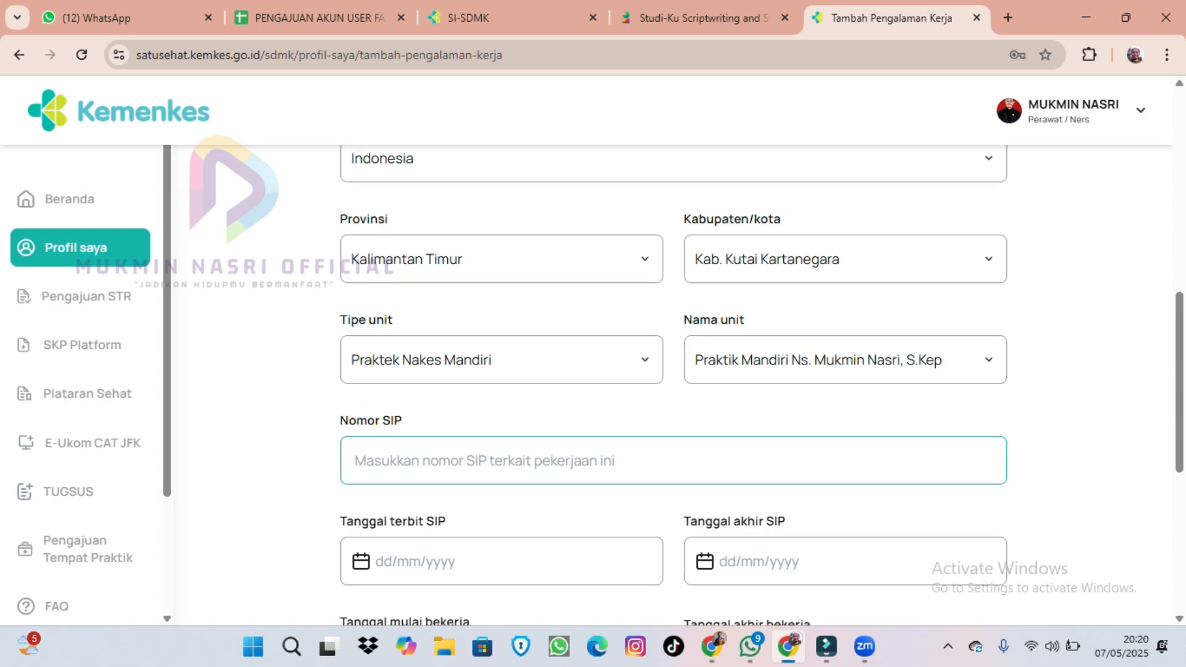
scroll(673, 383, down, 1)
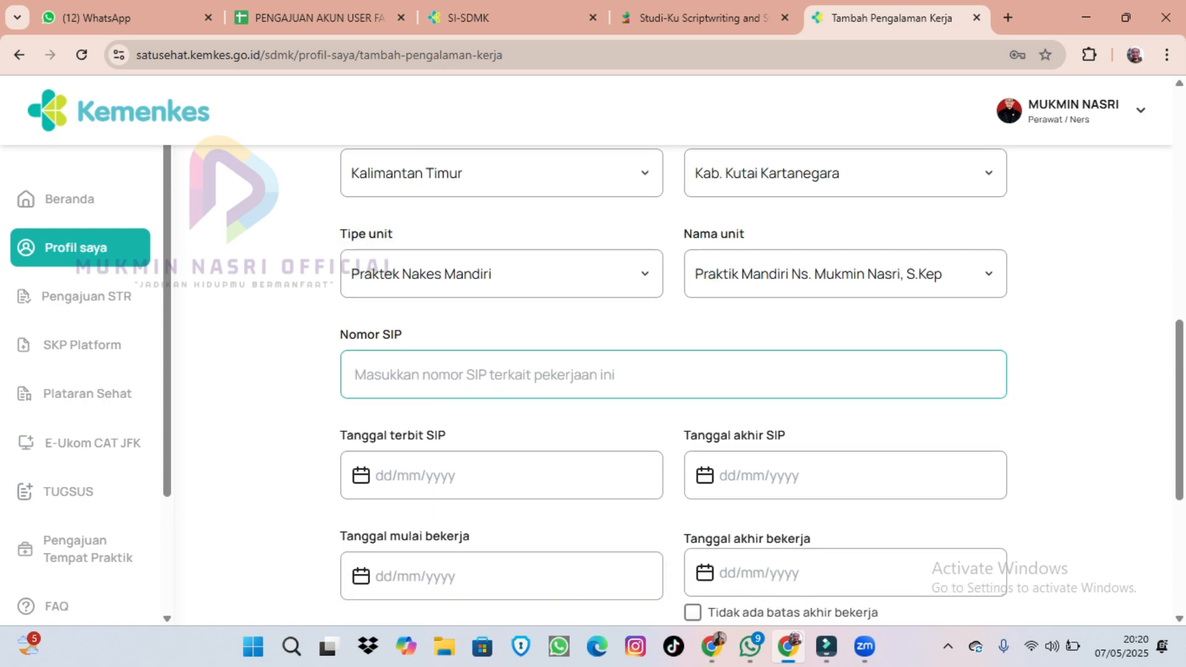
text(00000)
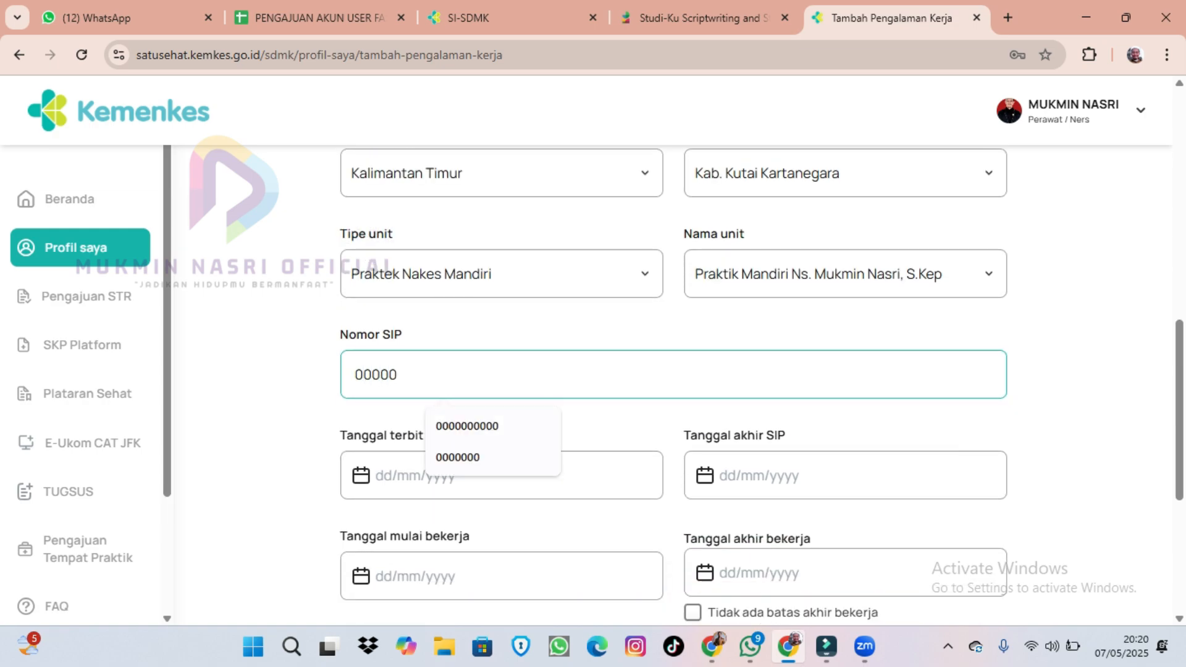
text(0000000000)
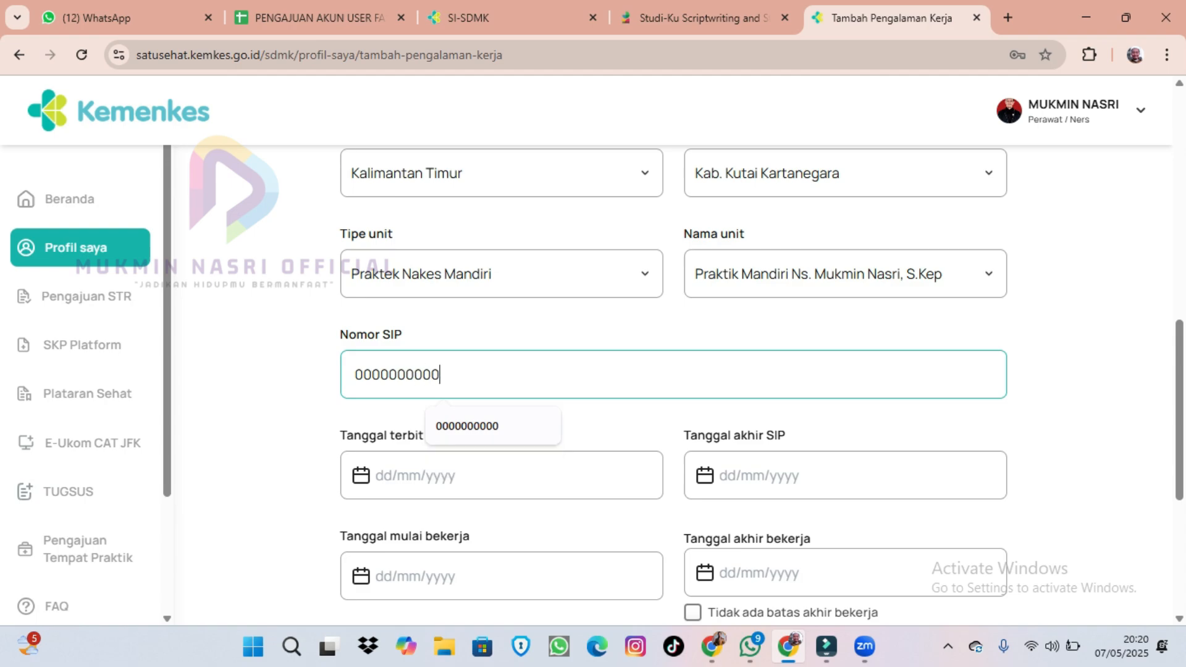
text(0)
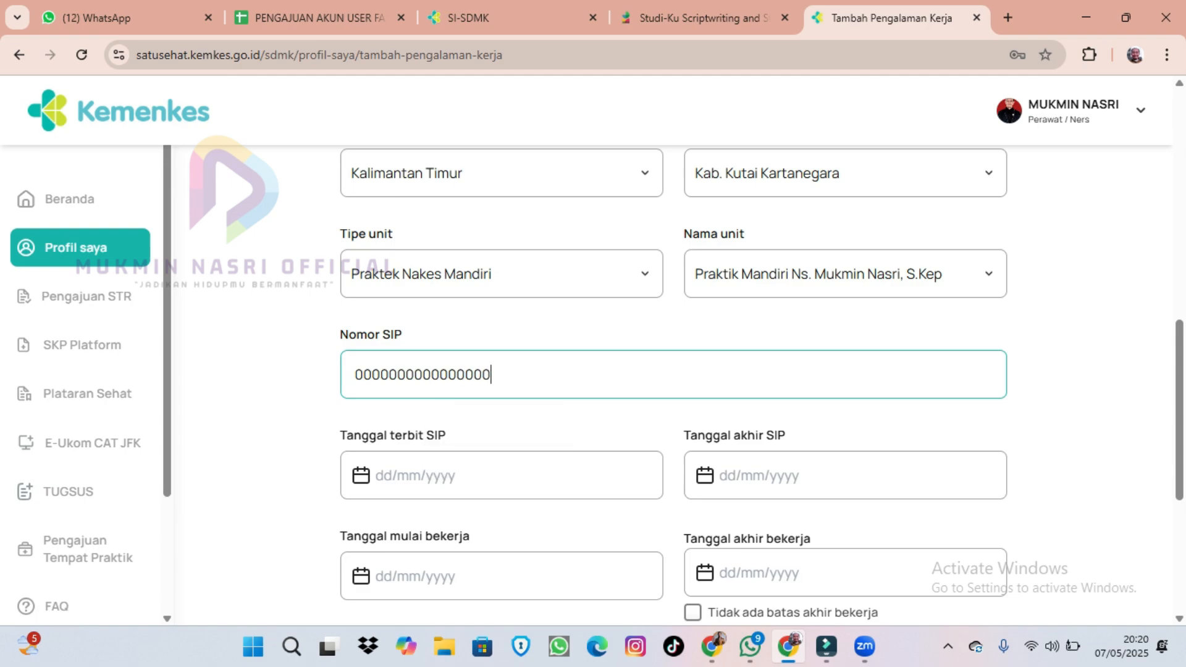
- Set Tanggal terbit SIP to 2025-04-01 and Tanggal akhir SIP to 2025-05-01
scroll(674, 383, down, 1)
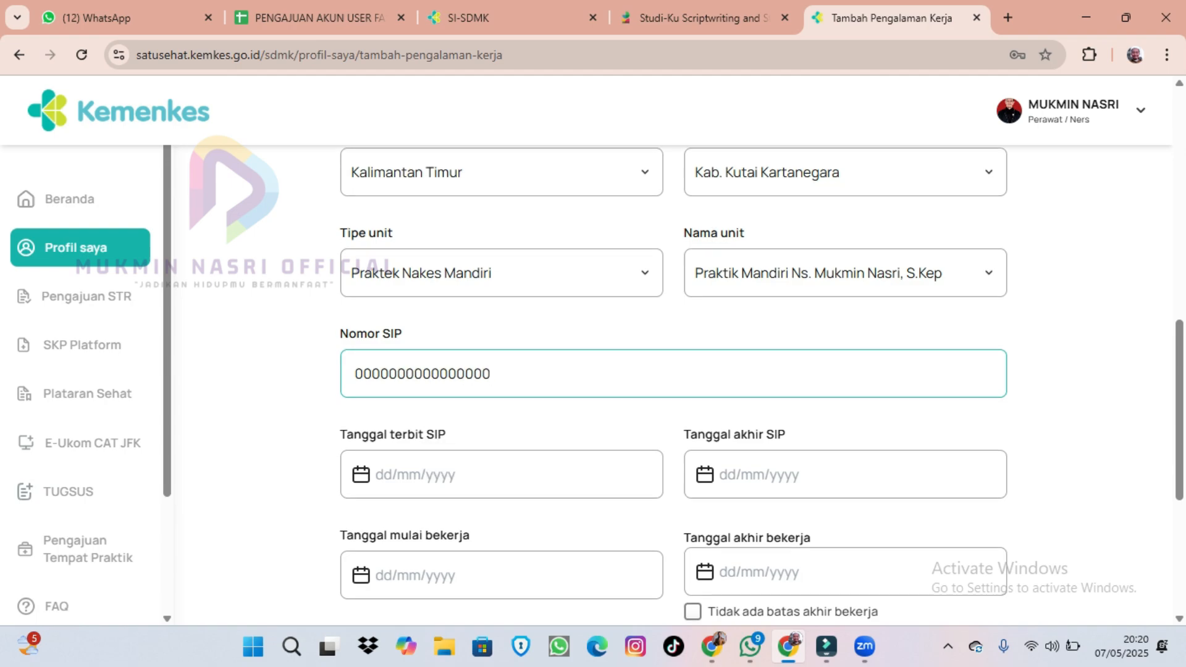
key(Tab)
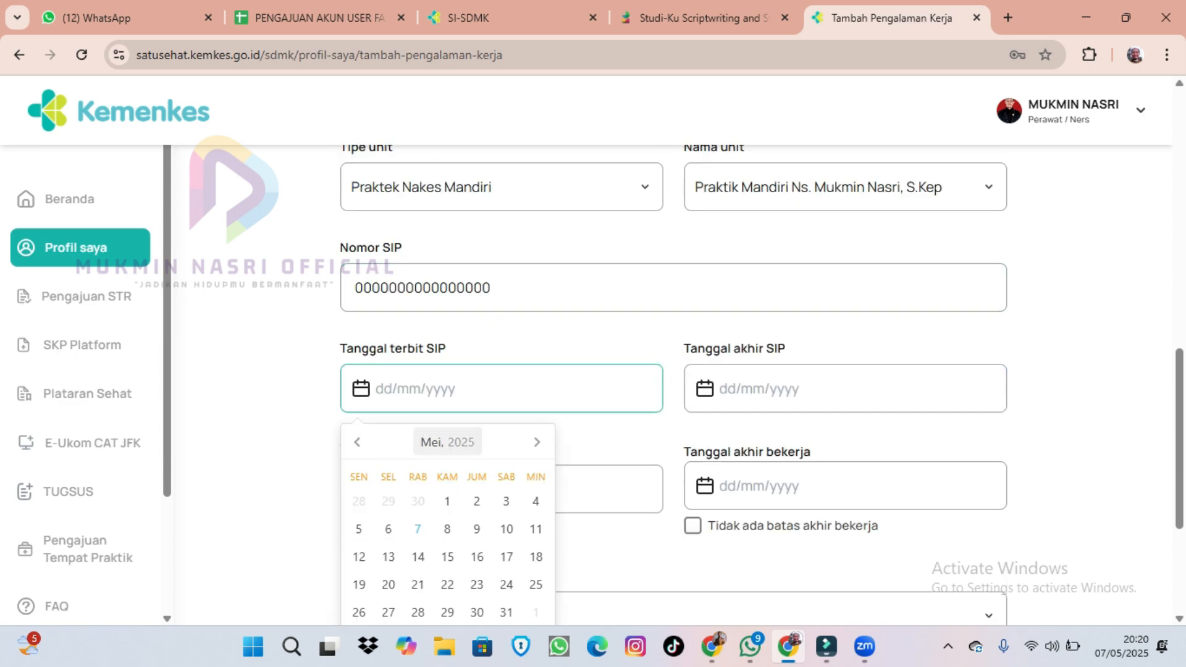
click(357, 443)
click(388, 501)
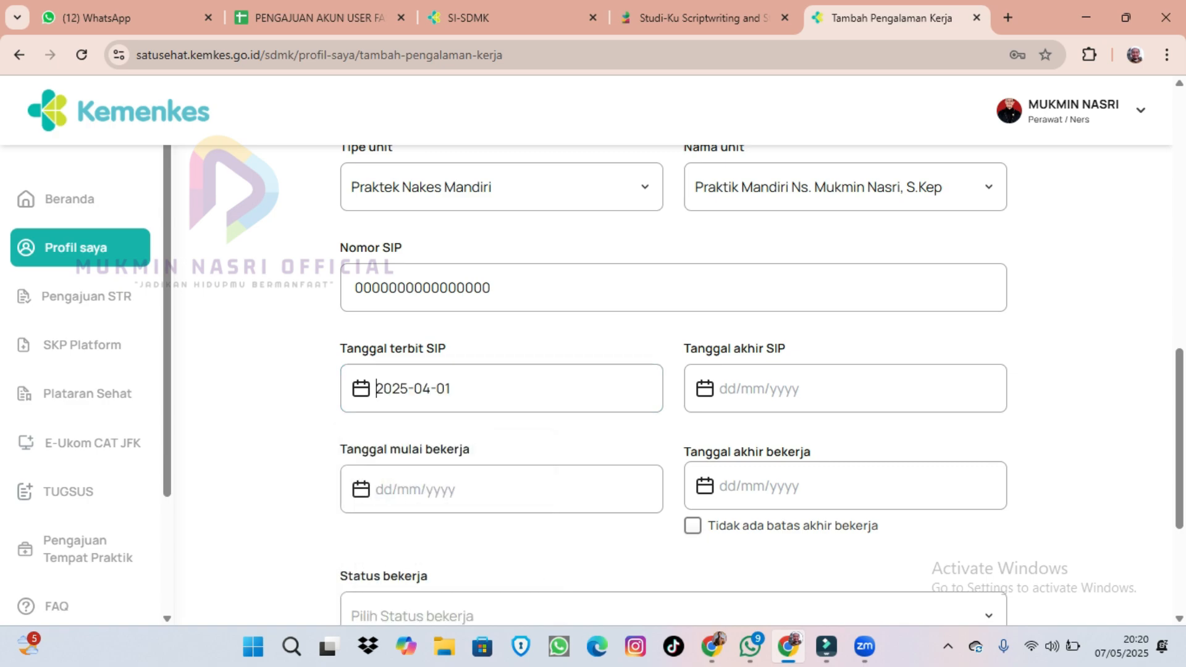
click(780, 389)
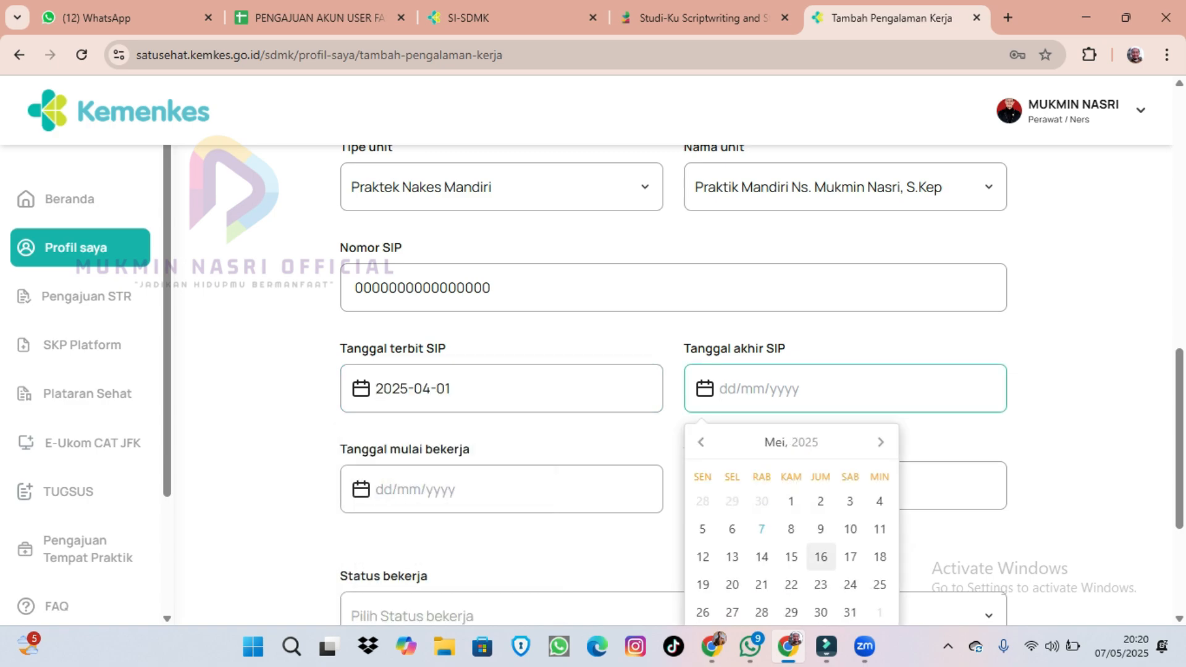
click(792, 502)
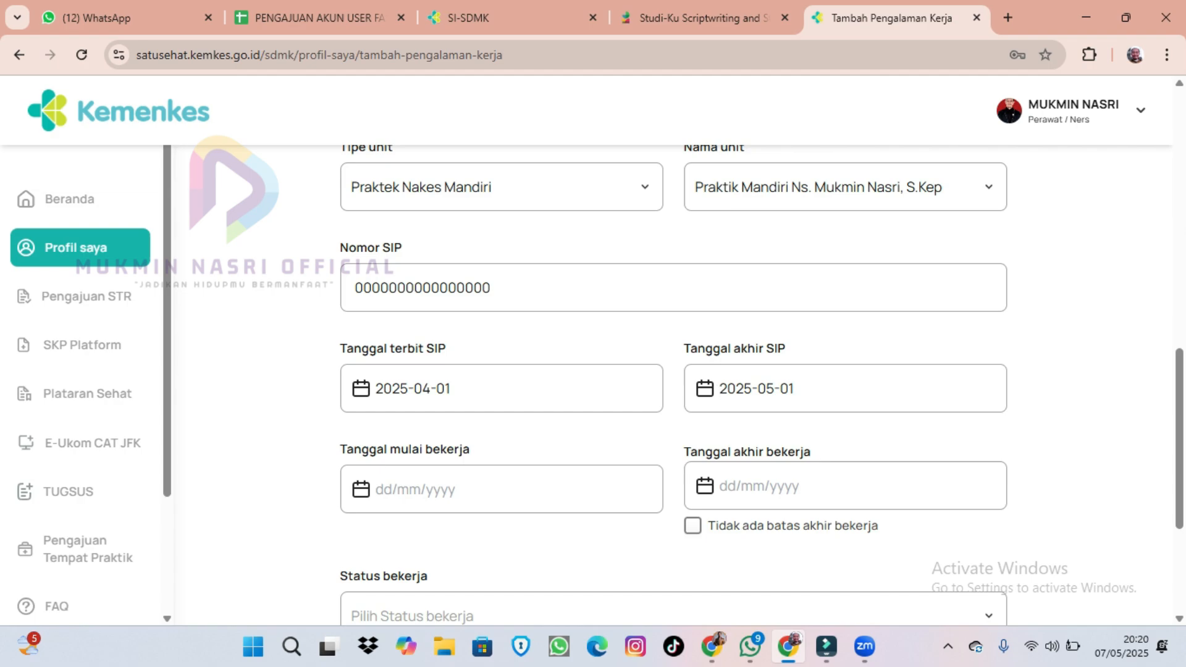
- Set the employment start date, Tanggal mulai bekerja, to 2025-04-01
click(447, 490)
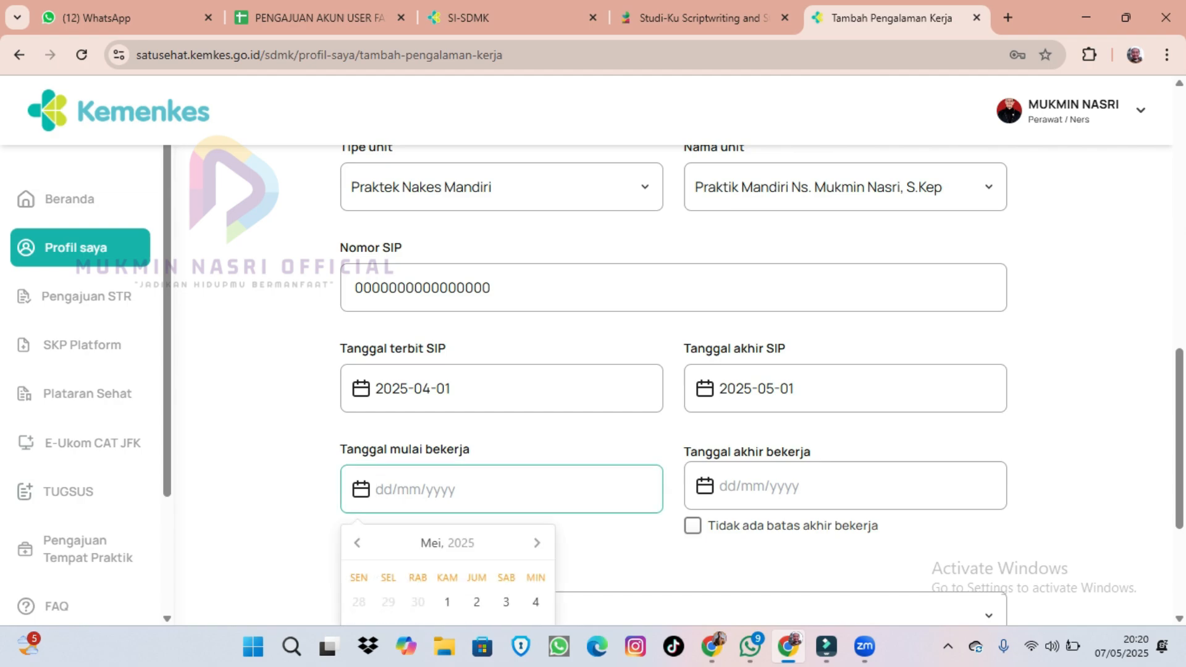
click(358, 543)
click(388, 602)
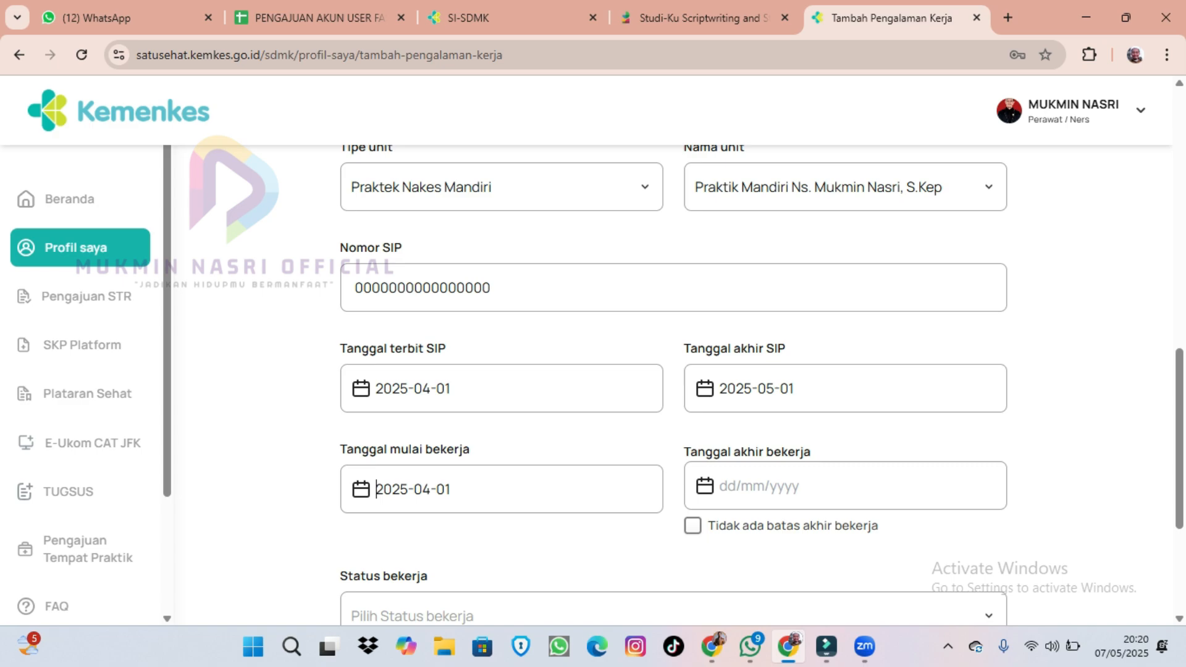
- Mark the job as having no end date (Tidak ada batas akhir bekerja) and set Status bekerja to AKTIF
click(694, 526)
scroll(694, 526, down, 4)
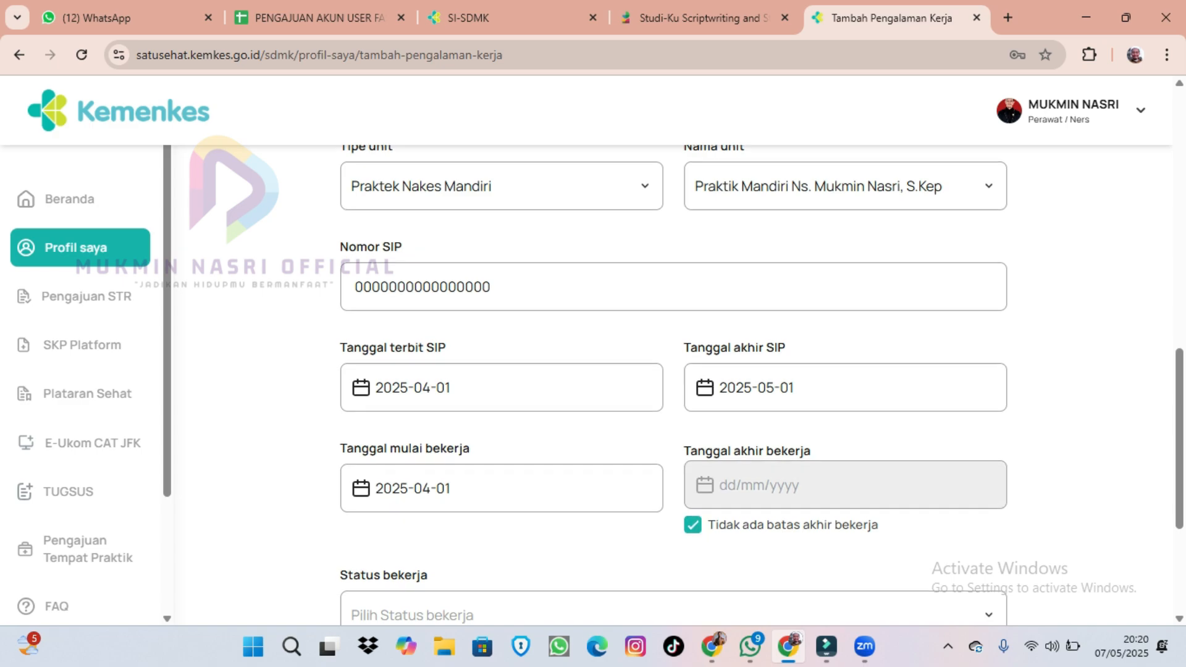
click(686, 372)
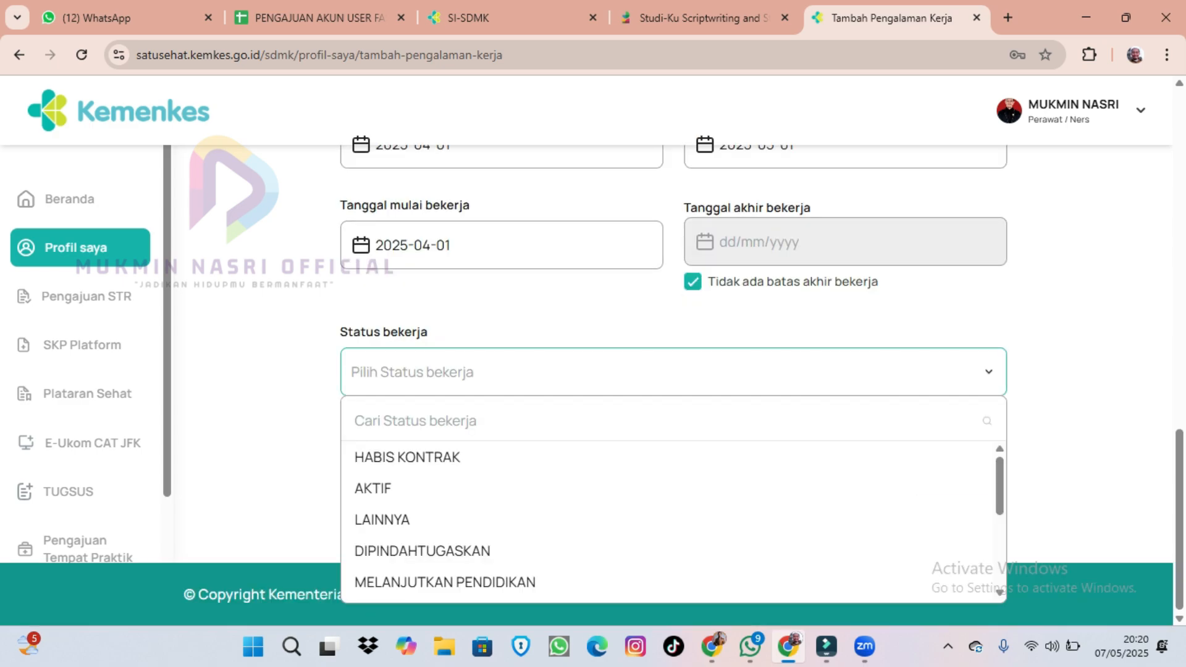
click(372, 488)
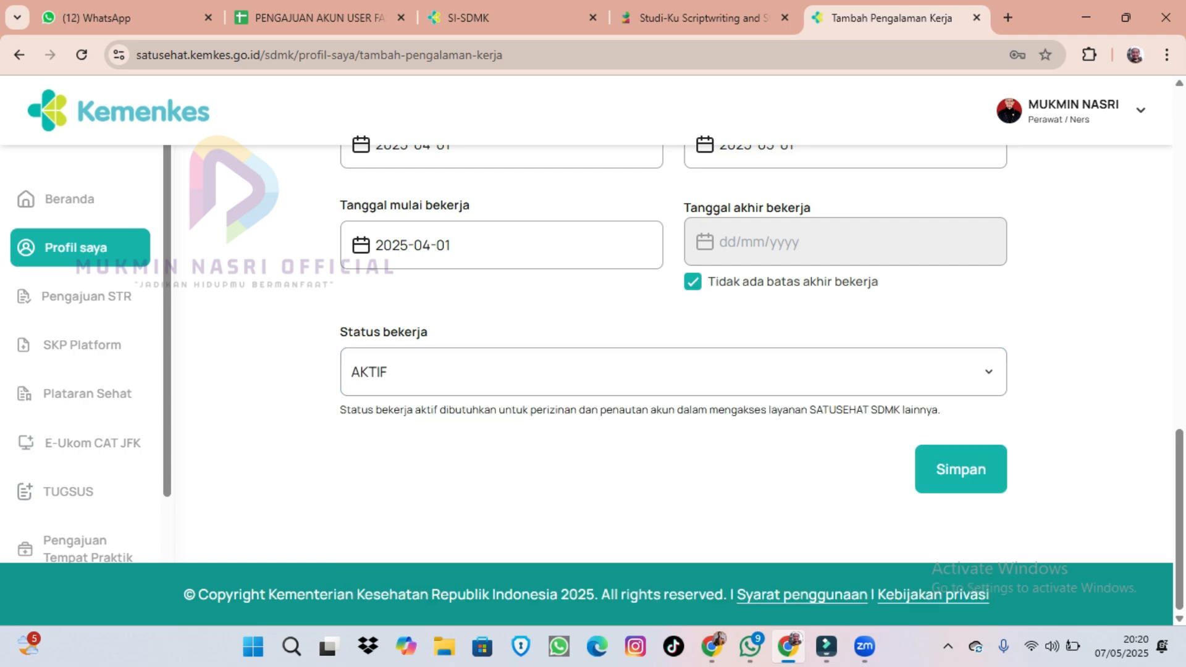
scroll(708, 541, up, 4)
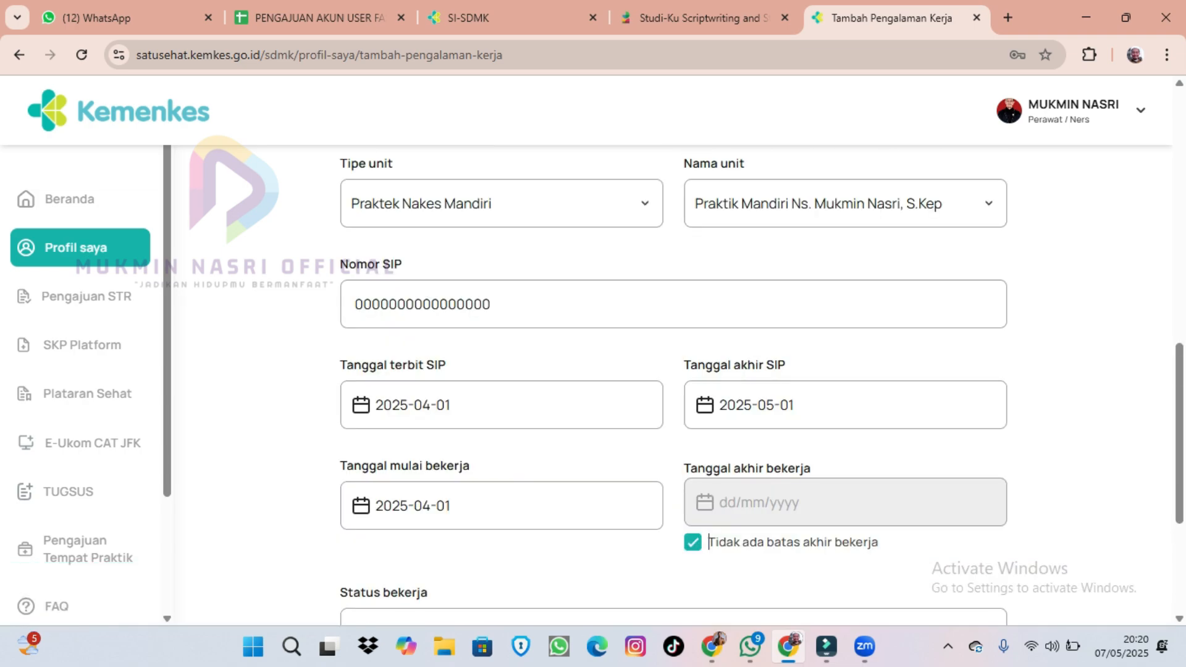
scroll(709, 542, down, 4)
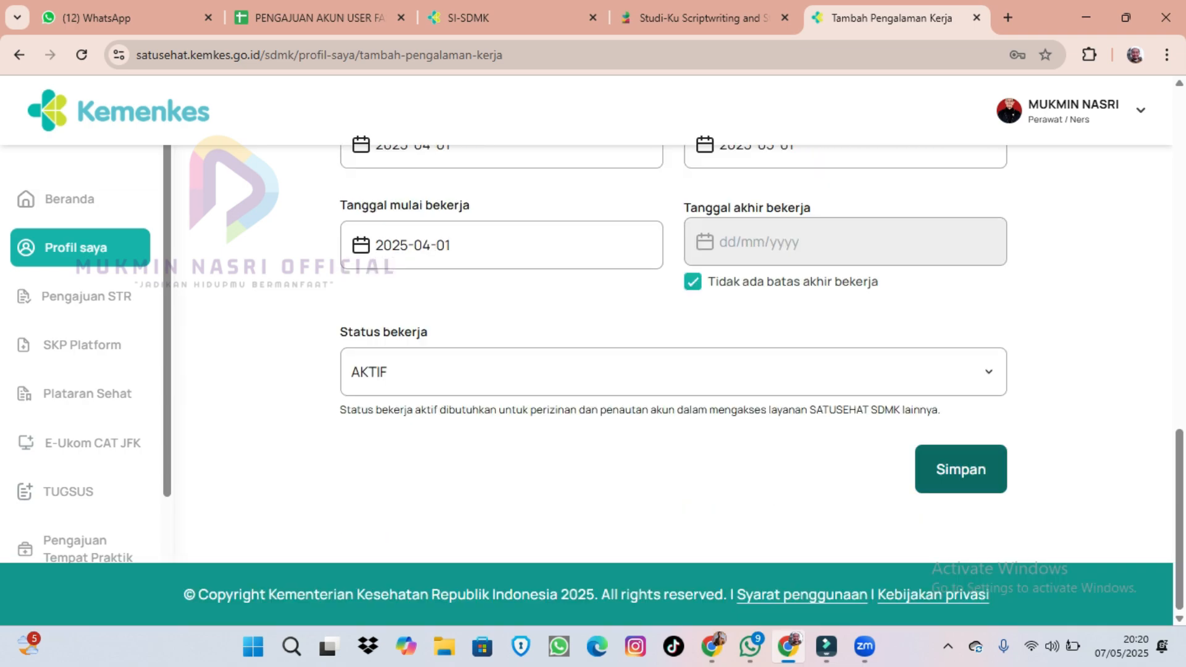
- Try to save the work experience entry and confirm the employment status, then close the confirmation dialog
click(960, 469)
click(715, 407)
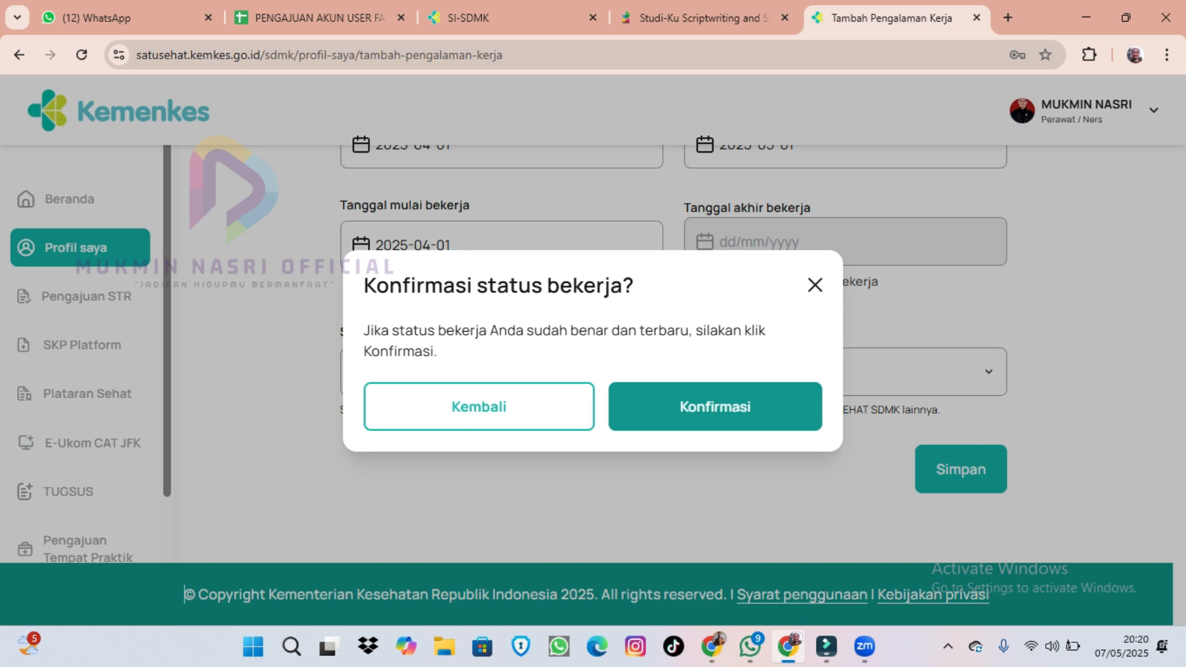
click(715, 406)
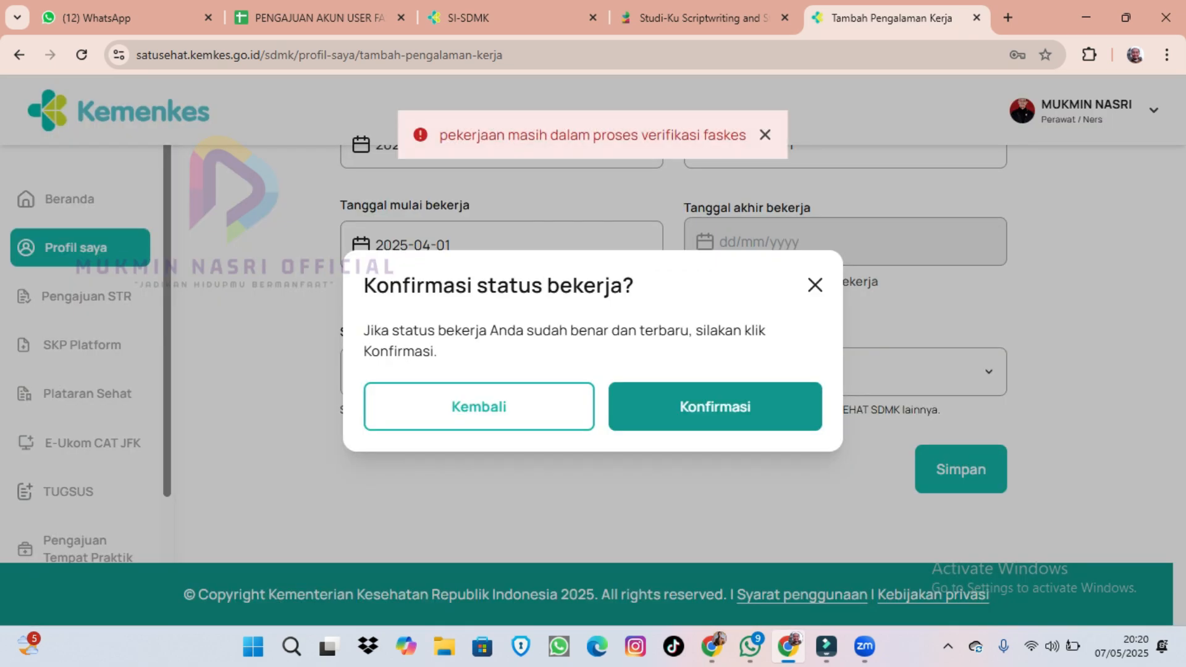
click(716, 406)
click(815, 285)
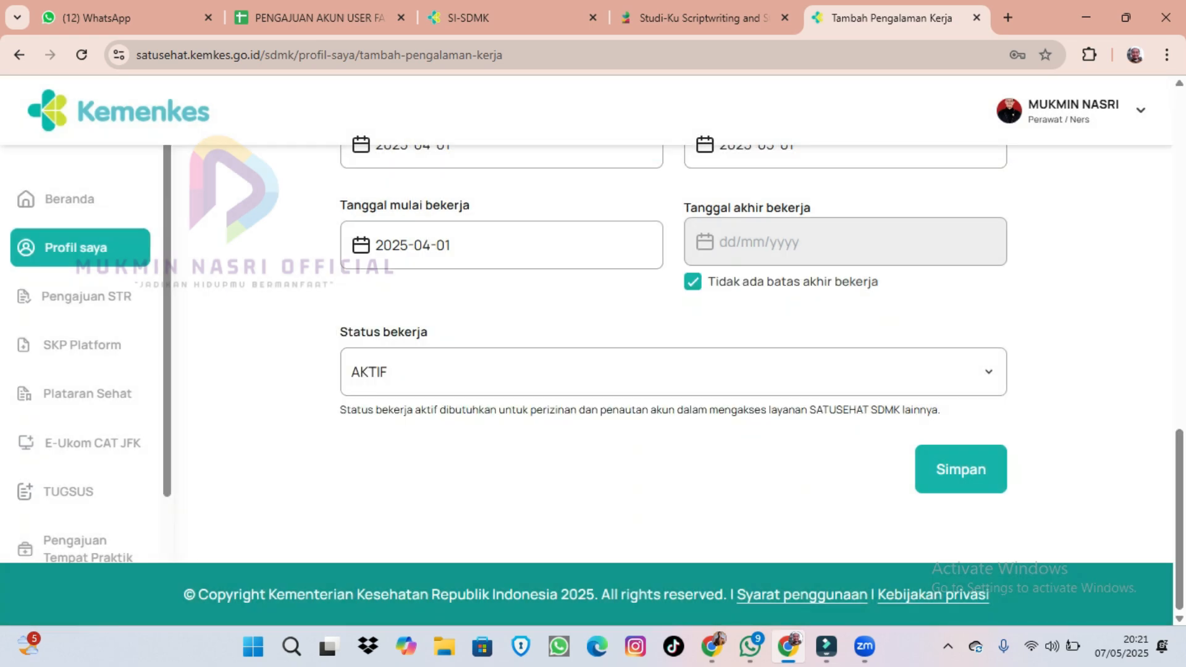
- Return to the Pekerjaan list and review the status, dates and SIP details of the existing Perawat Medikal Bedah entry
scroll(673, 383, up, 8)
scroll(674, 383, up, 8)
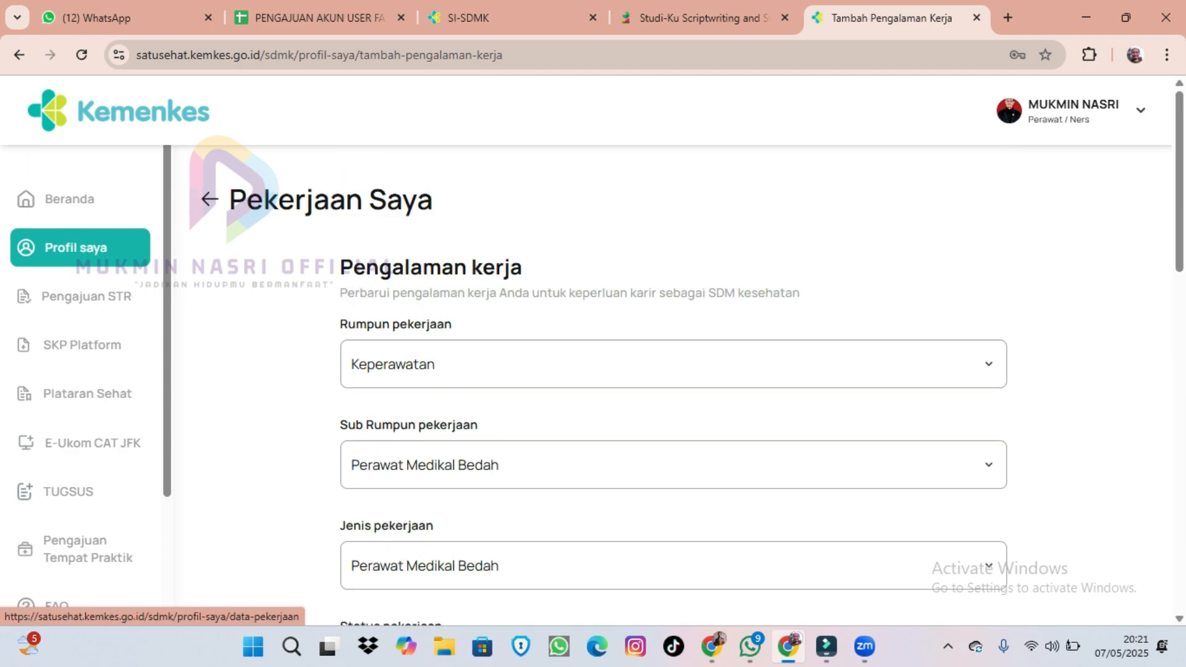
click(210, 199)
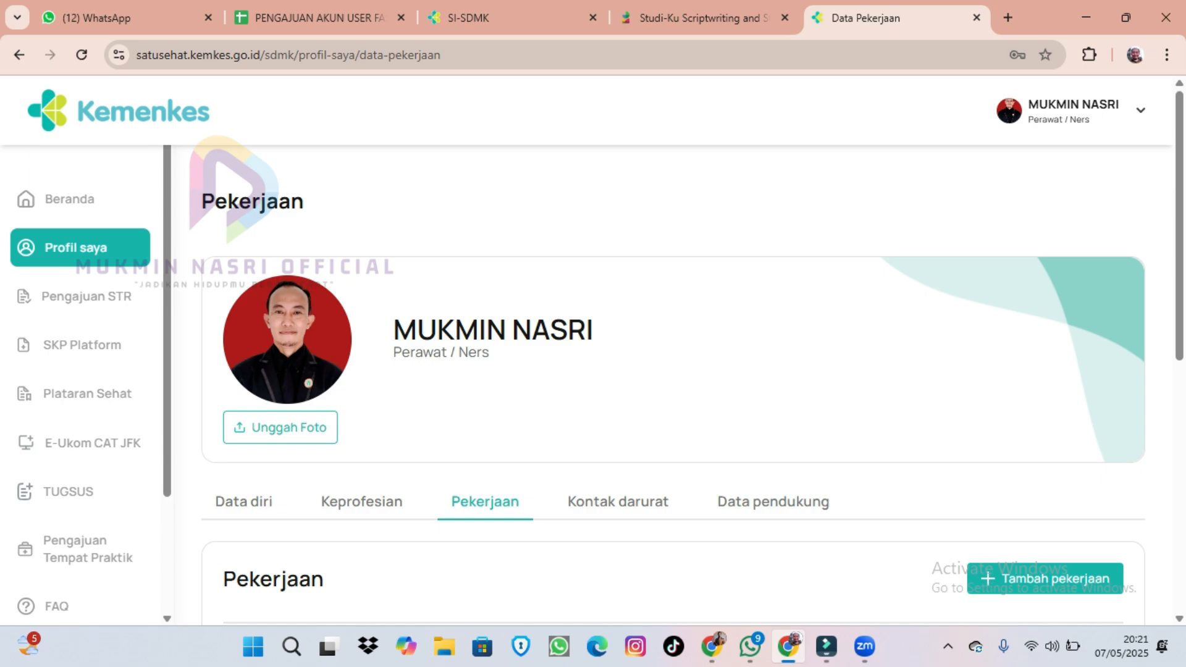
scroll(673, 383, down, 3)
scroll(692, 383, down, 3)
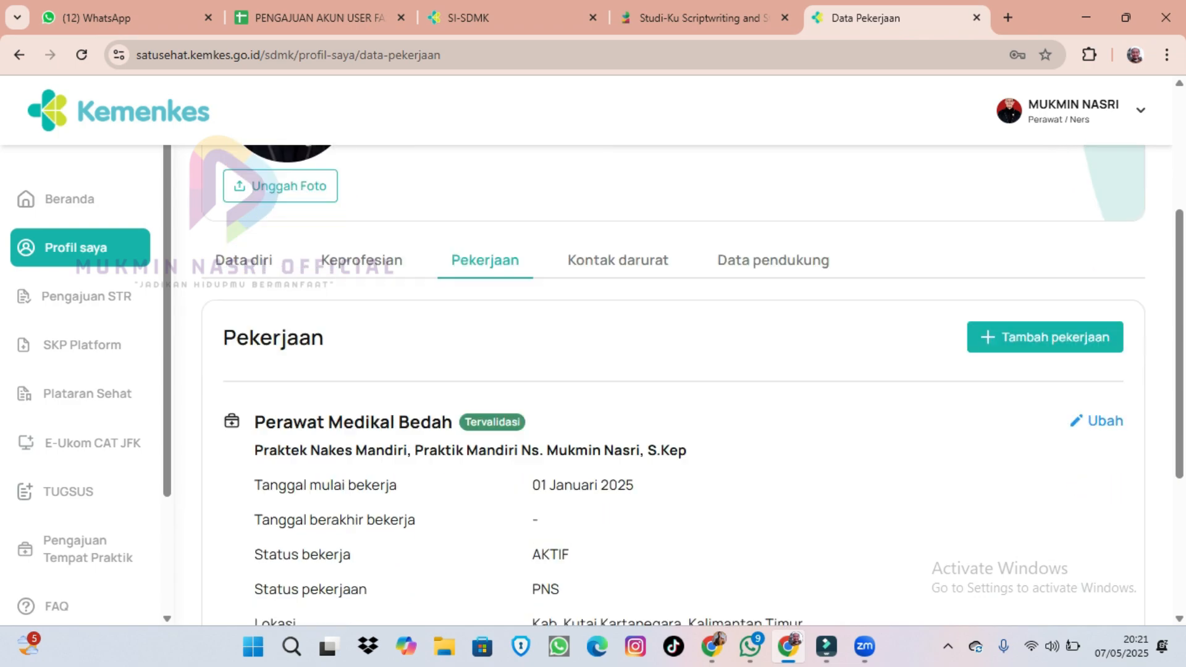
scroll(693, 383, down, 3)
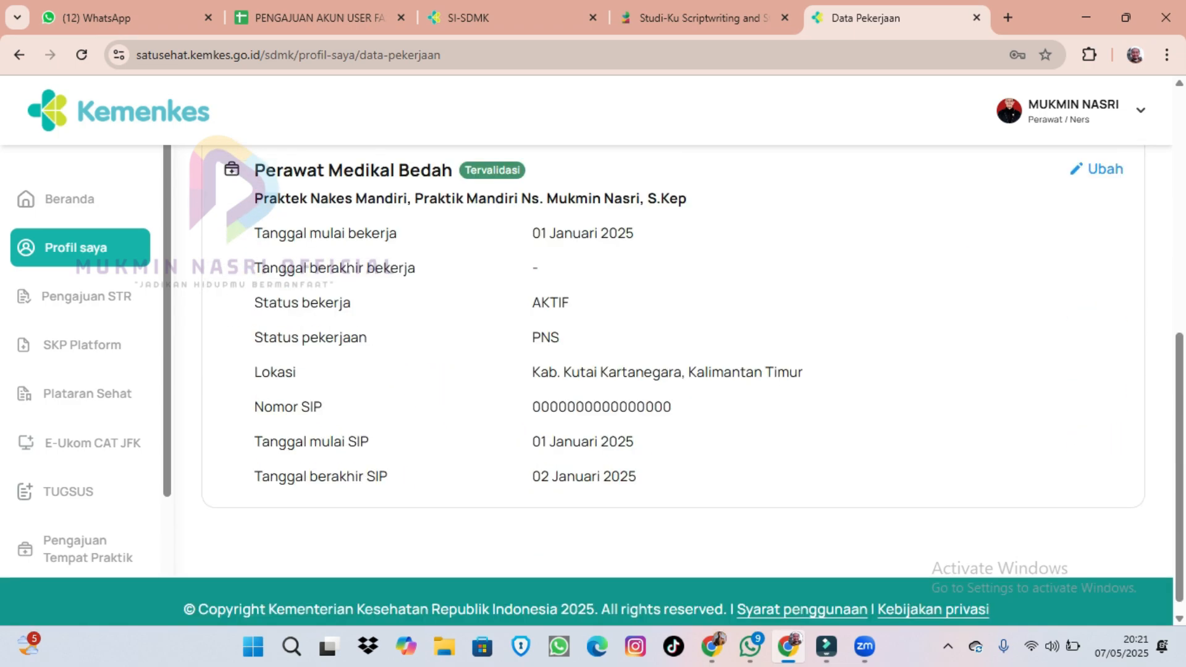
scroll(692, 383, up, 1)
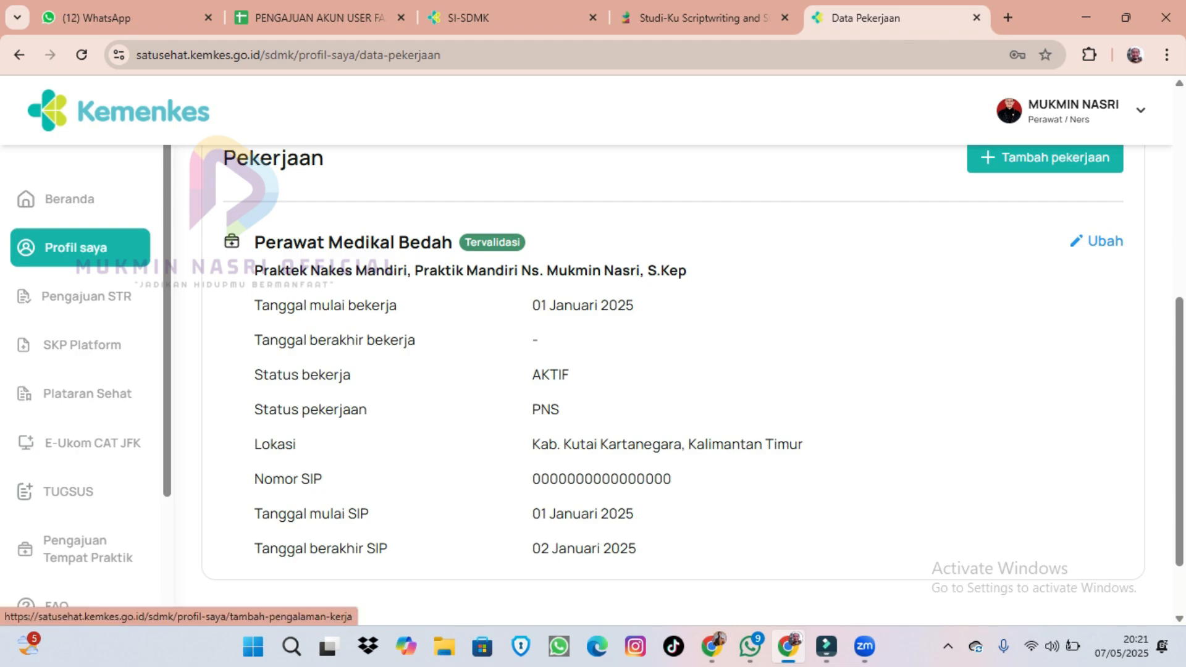
- Start another new job entry and set Rumpun pekerjaan to Dukungan Manajemen
click(1046, 158)
click(674, 364)
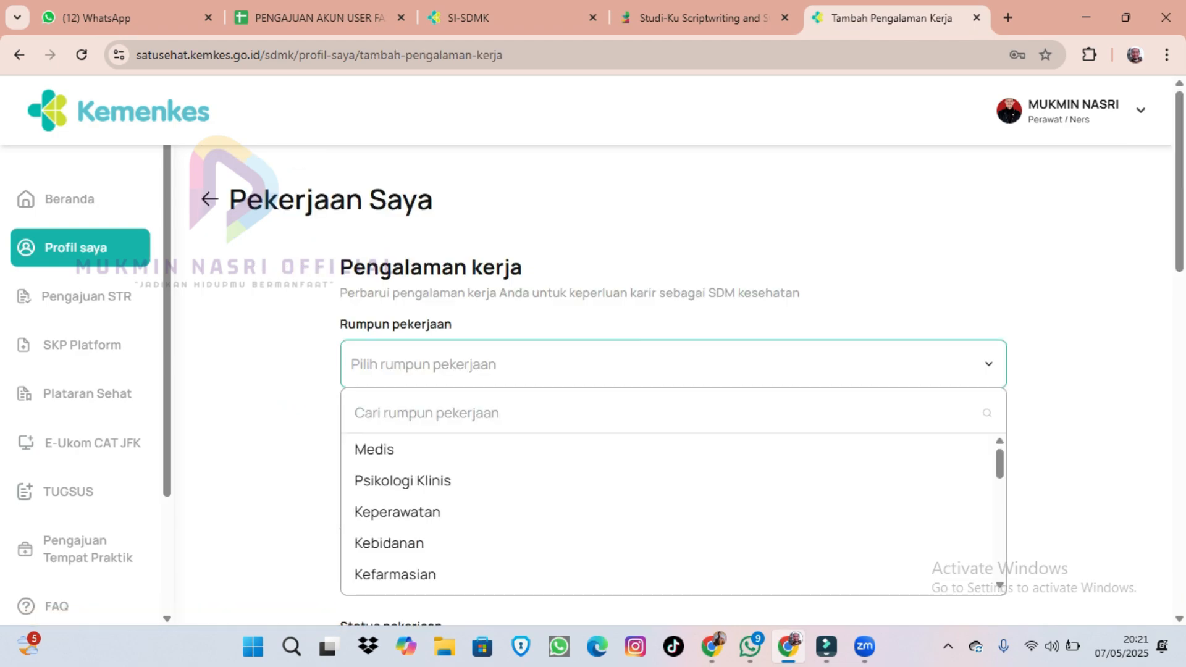
scroll(618, 519, down, 3)
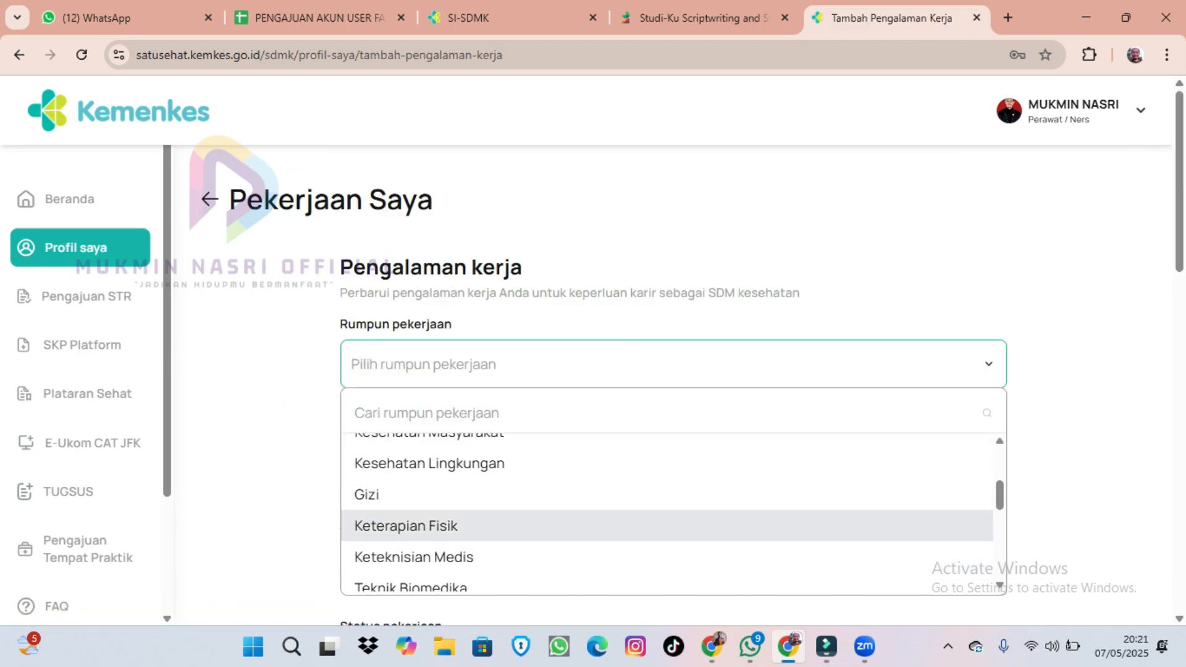
scroll(618, 544, up, 2)
scroll(618, 544, down, 4)
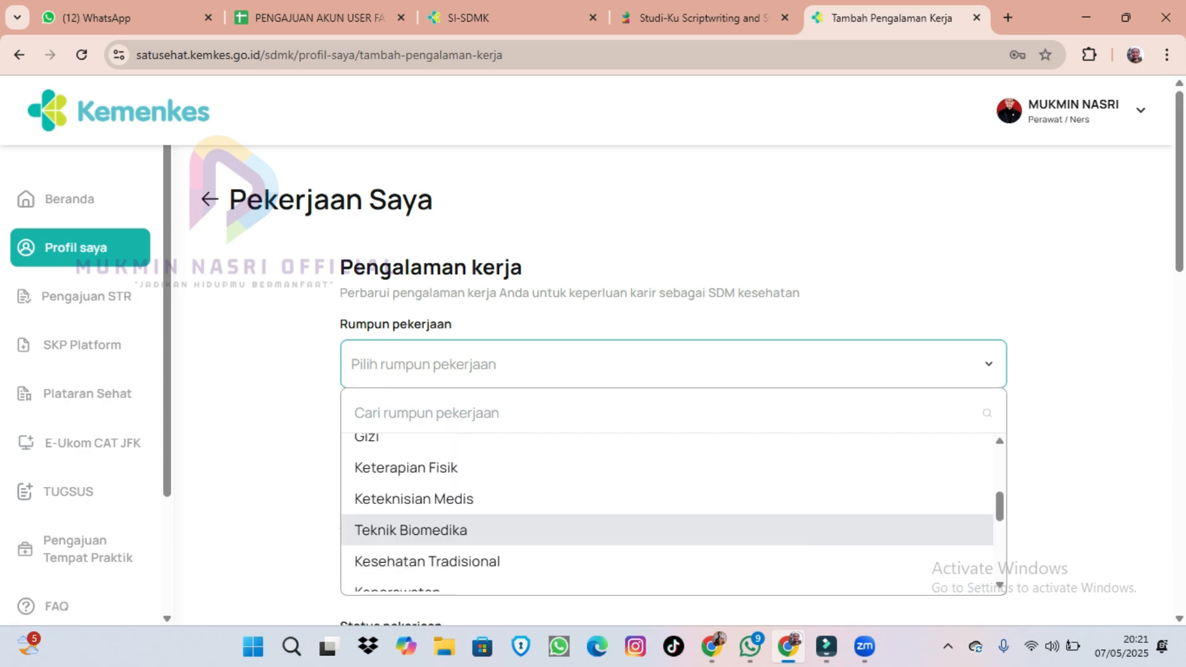
scroll(618, 556, down, 4)
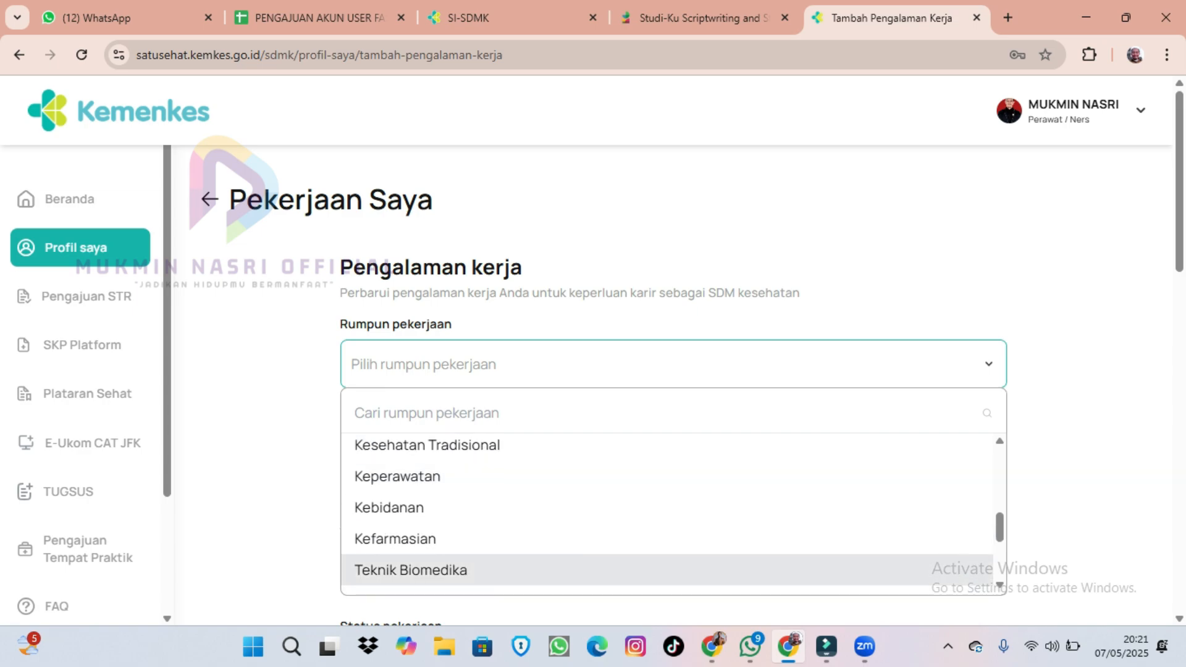
scroll(618, 550, down, 1)
click(428, 545)
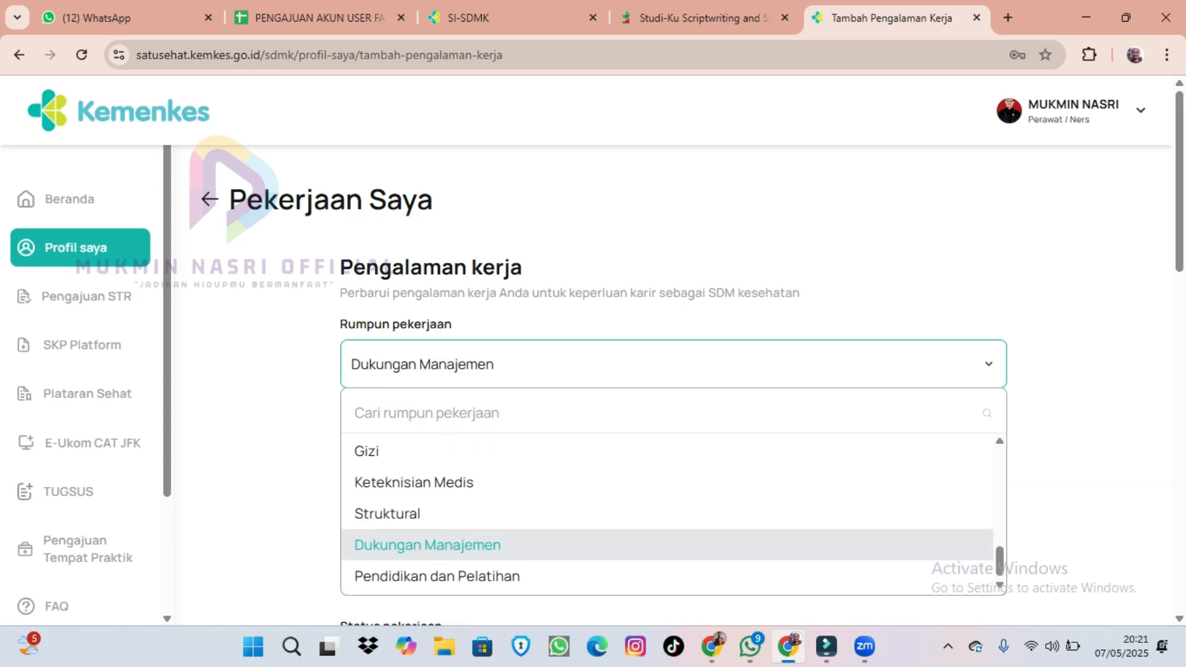
- Set Sub Rumpun pekerjaan to Lainnya
scroll(674, 383, down, 3)
click(674, 291)
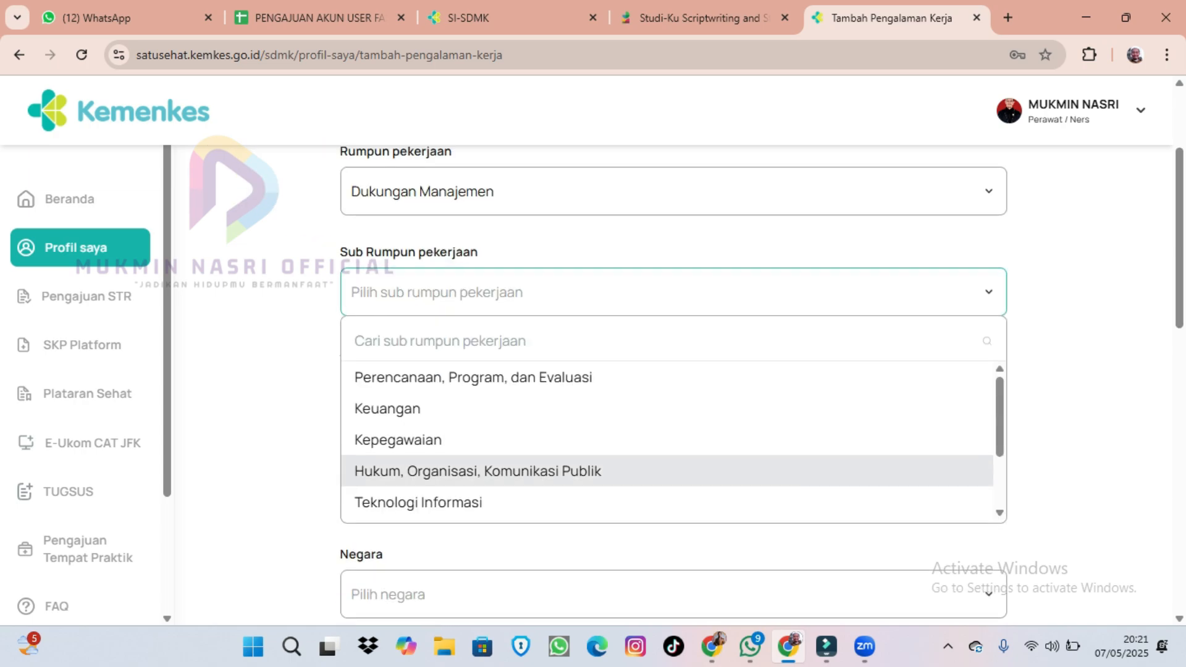
scroll(618, 467, up, 1)
key(Down)
key(Down)
key(Down)
key(Down)
key(Down)
key(Down)
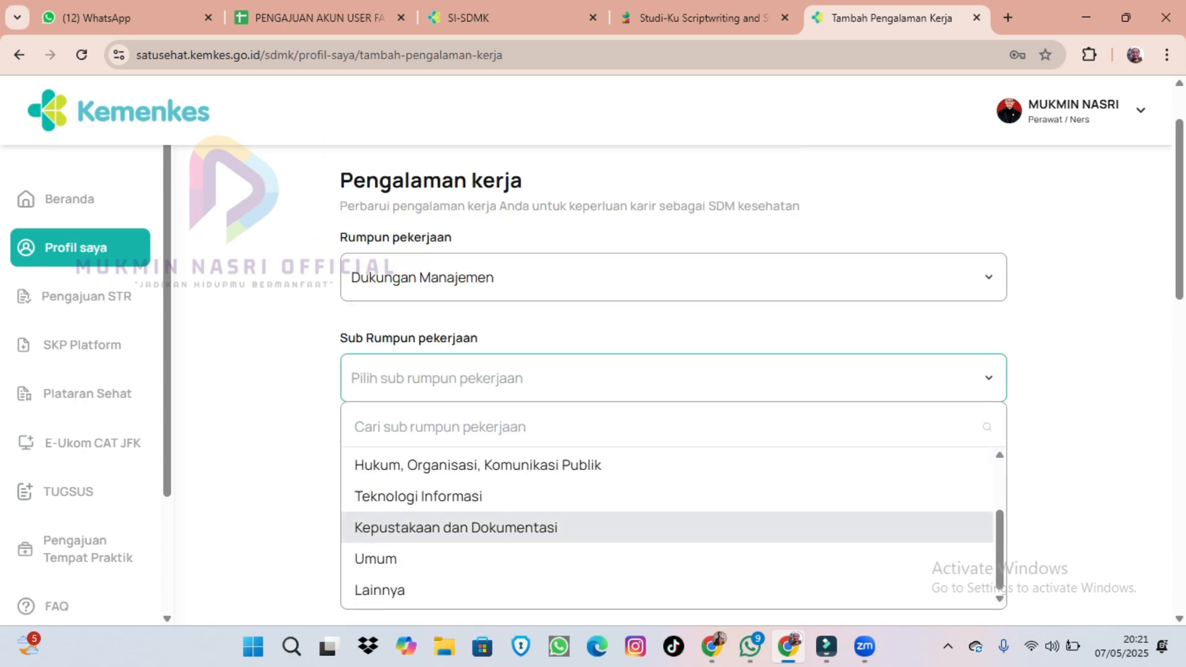
key(Down)
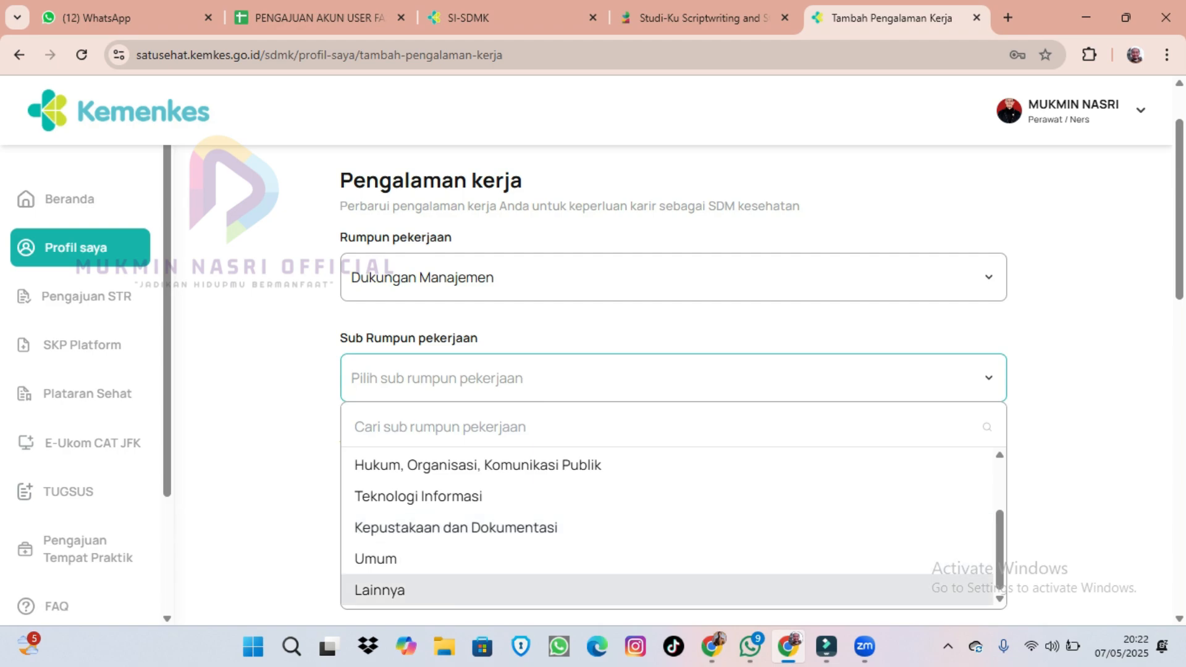
key(Return)
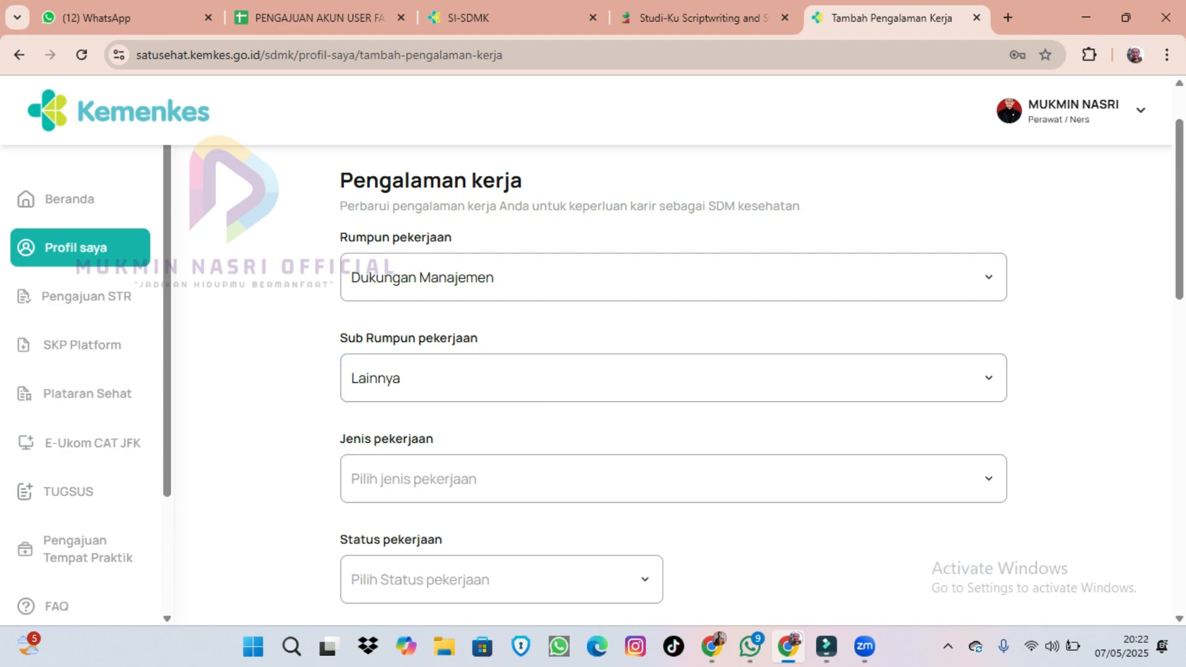
- Check the Jenis pekerjaan choices for this category, then change Sub Rumpun pekerjaan to Kepegawaian
key(Tab)
key(Down)
key(Down)
key(Down)
key(Down)
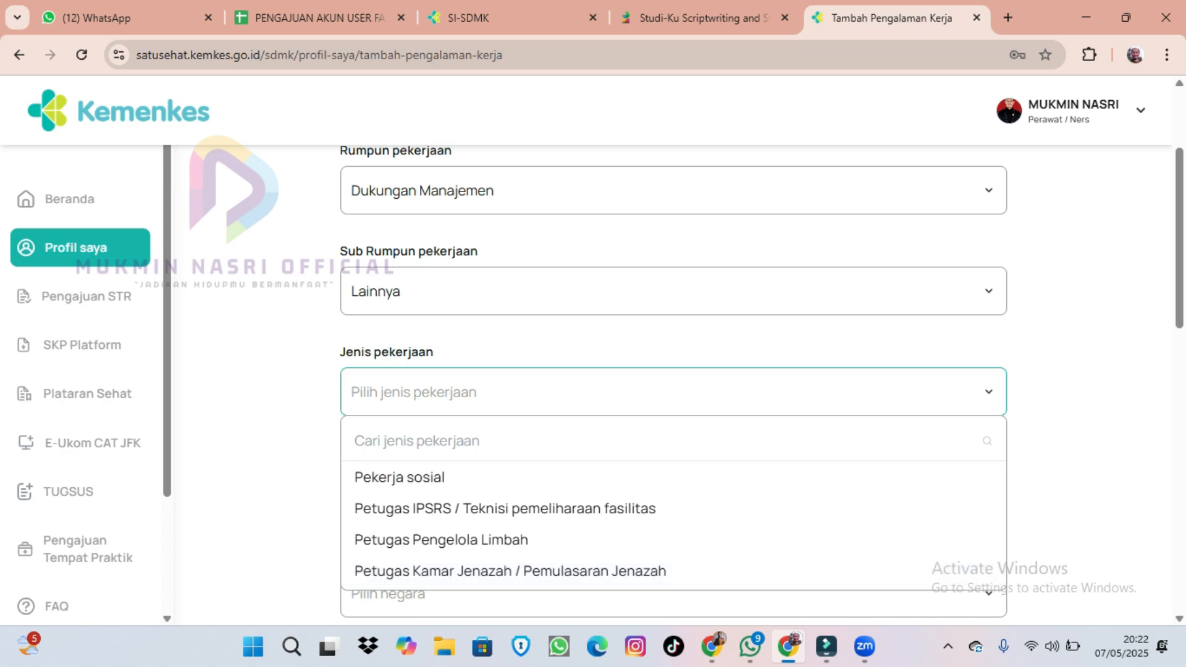
click(673, 291)
click(398, 440)
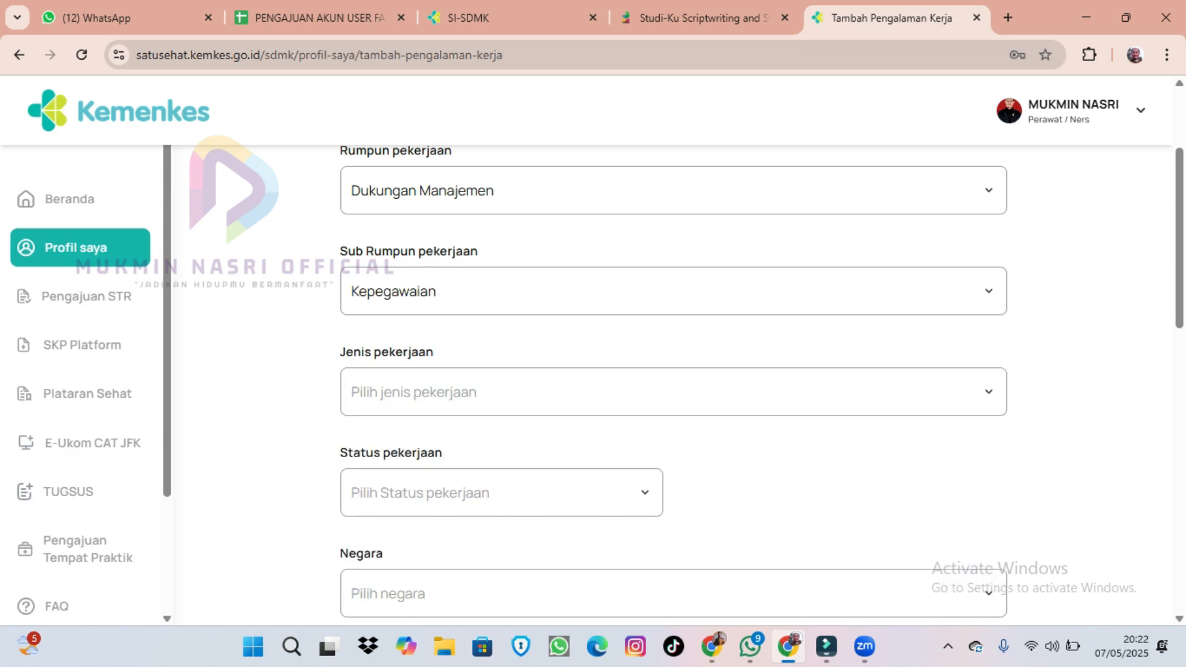
- Change Sub Rumpun pekerjaan to Perencanaan, Program, dan Evaluasi and set Jenis pekerjaan to Program
click(673, 291)
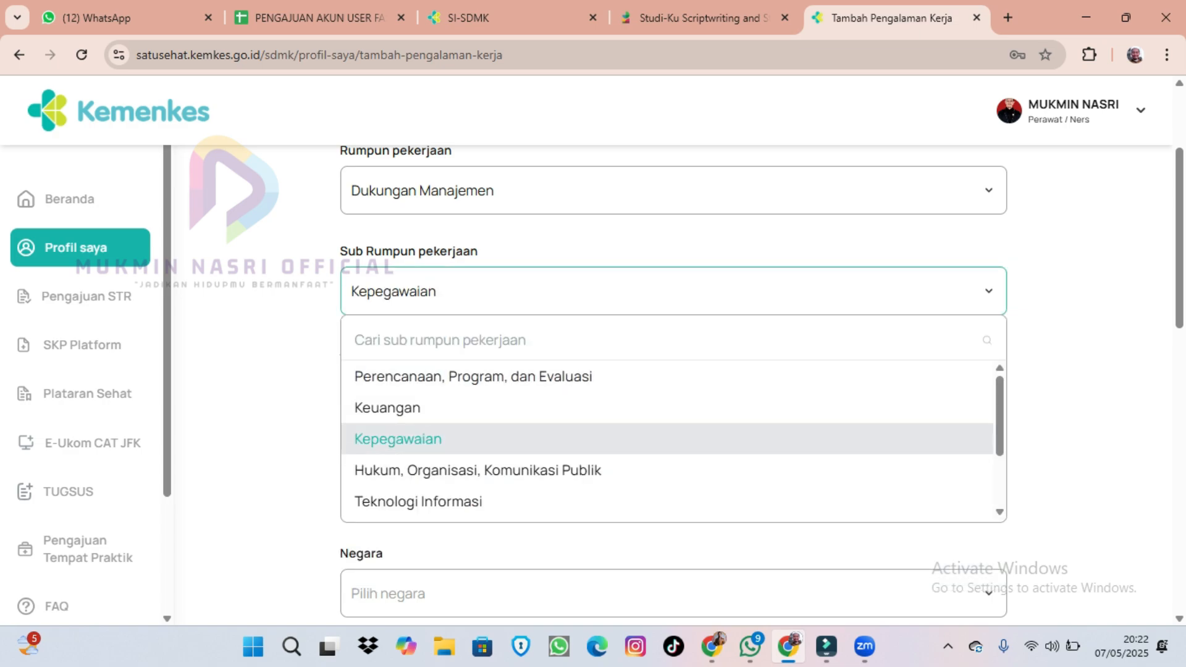
scroll(674, 409, up, 1)
click(473, 462)
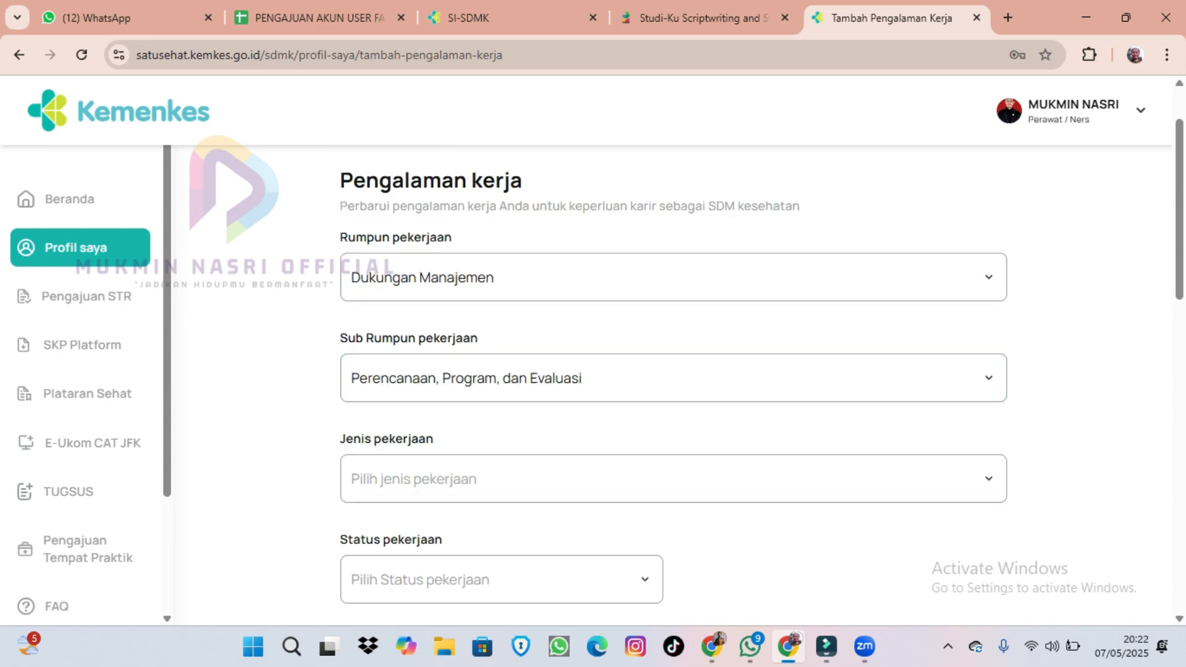
click(673, 479)
scroll(673, 561, down, 1)
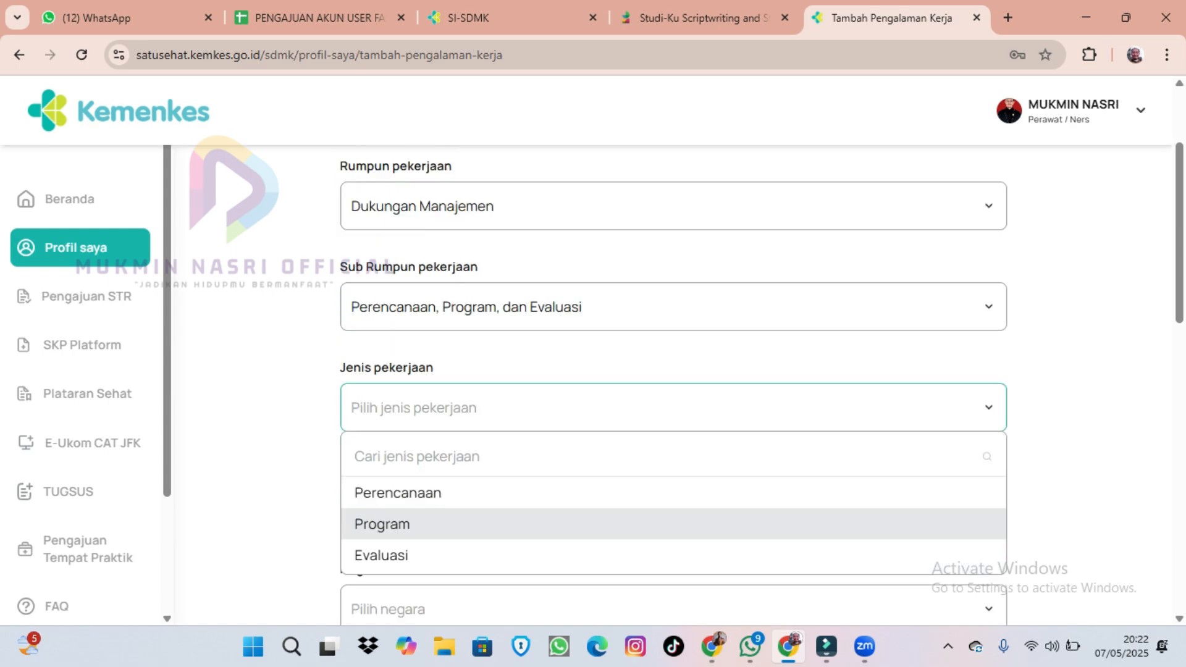
click(382, 509)
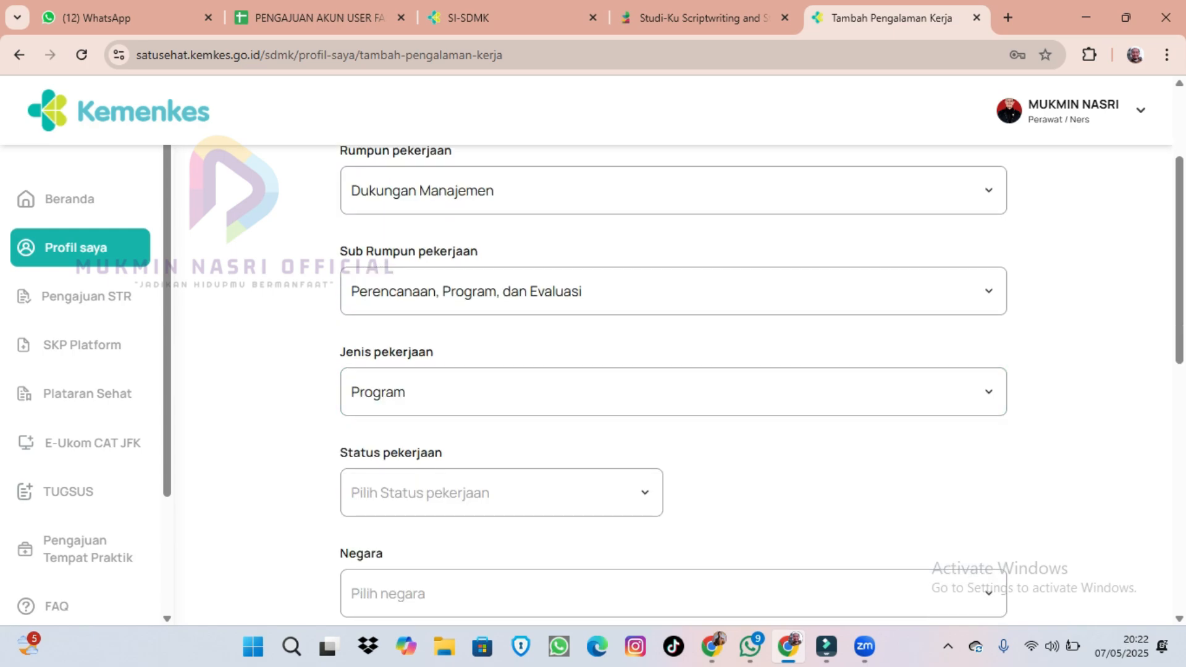
- Set Status pekerjaan to ASN - PNS and Negara to Indonesia
click(502, 492)
click(387, 578)
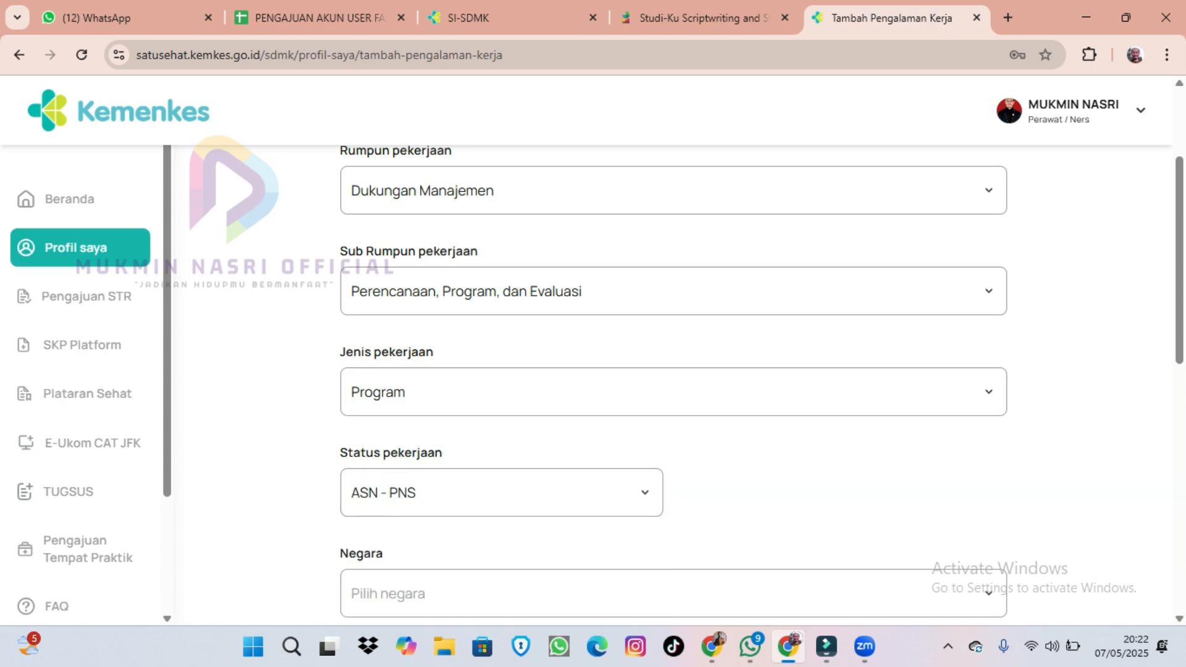
scroll(674, 383, down, 3)
click(674, 333)
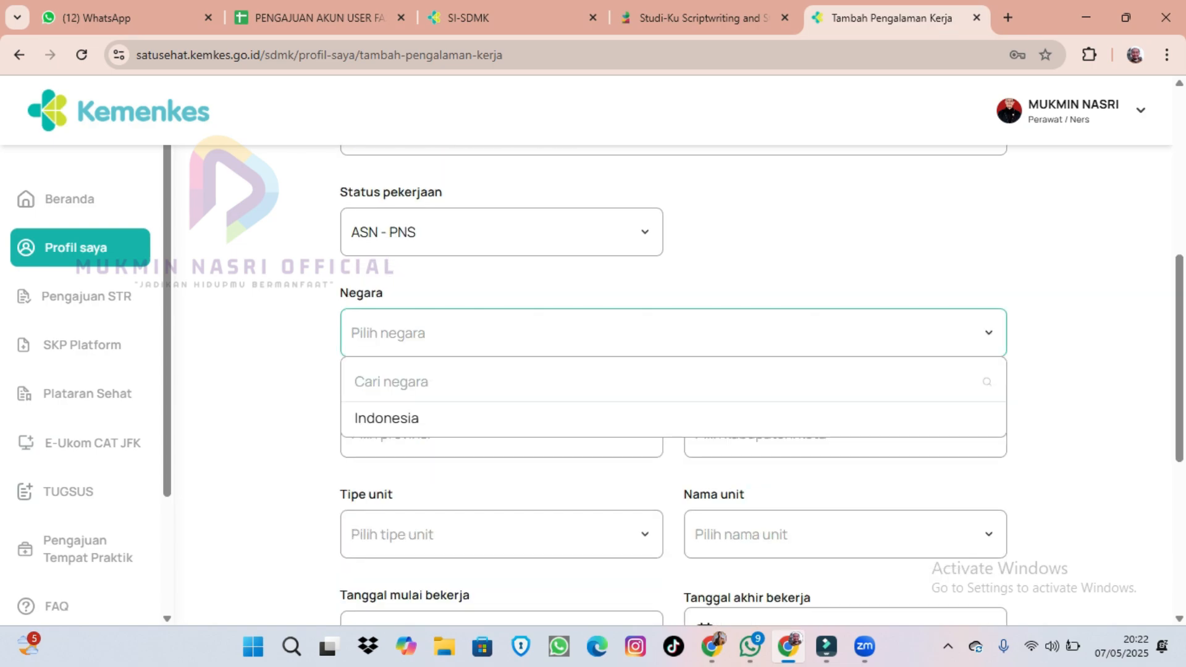
click(386, 418)
- Set the workplace location to Provinsi Kalimantan Timur and Kabupaten/kota Kab. Kutai Kartanegara
click(501, 434)
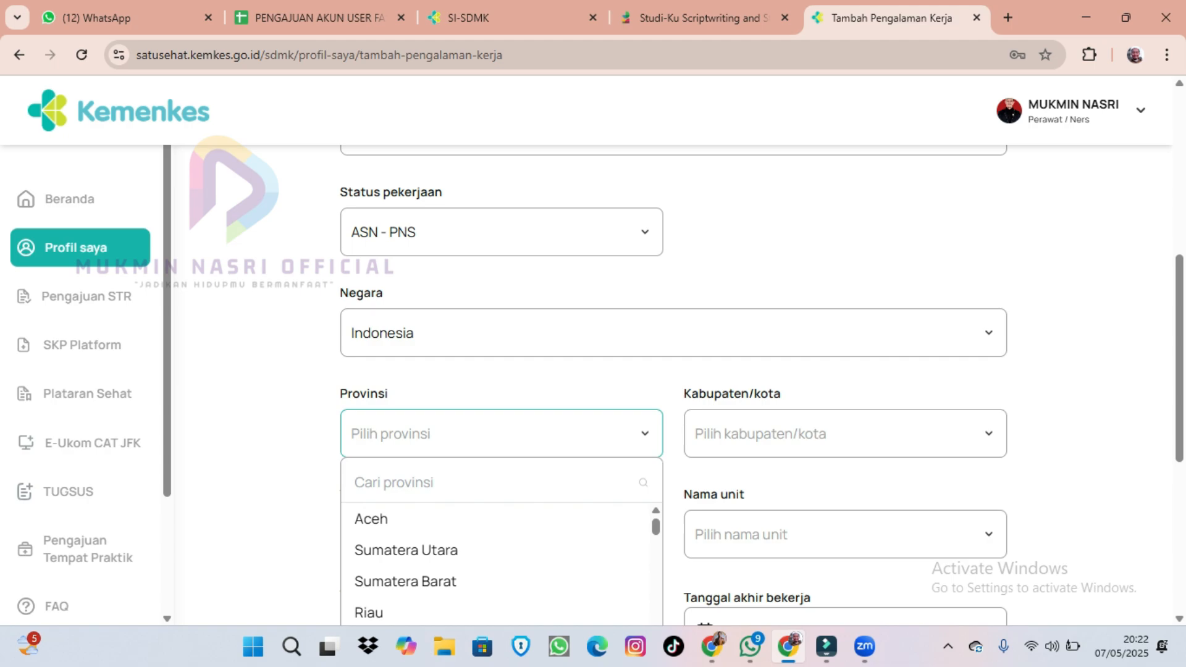
scroll(494, 563, down, 10)
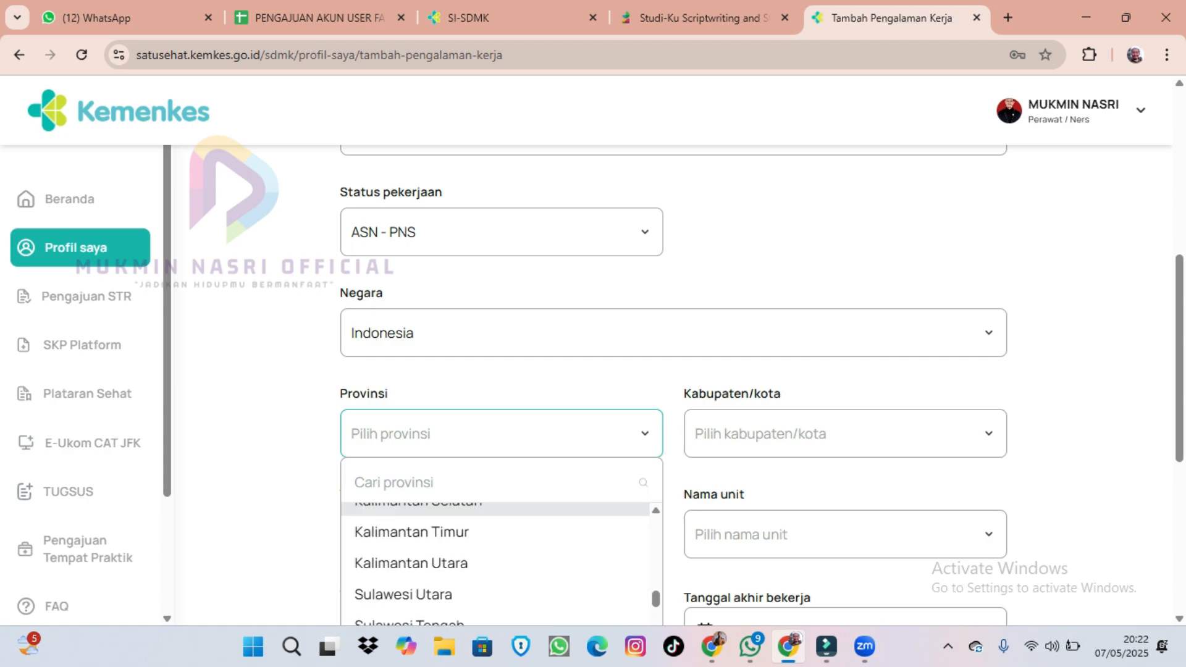
click(412, 515)
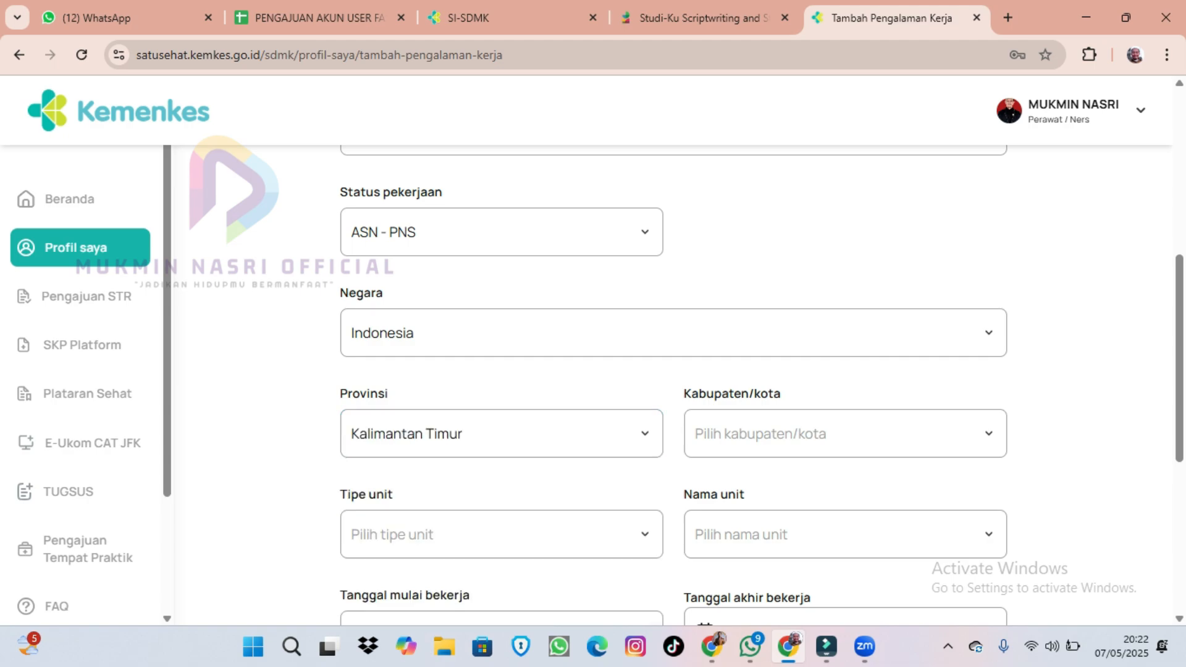
click(845, 434)
click(772, 549)
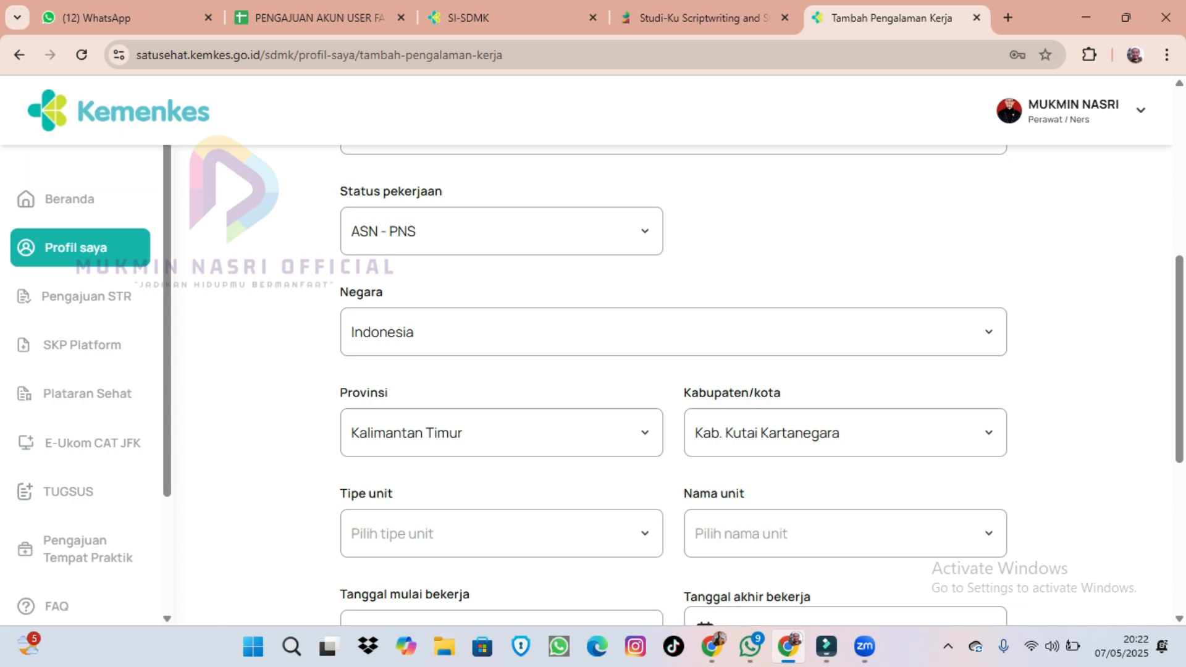
- Set Tipe unit to Dinas Kesehatan and Nama unit to DINAS KESEHATAN KAB. KUTAI KARTANEGARA
scroll(773, 550, down, 3)
click(501, 363)
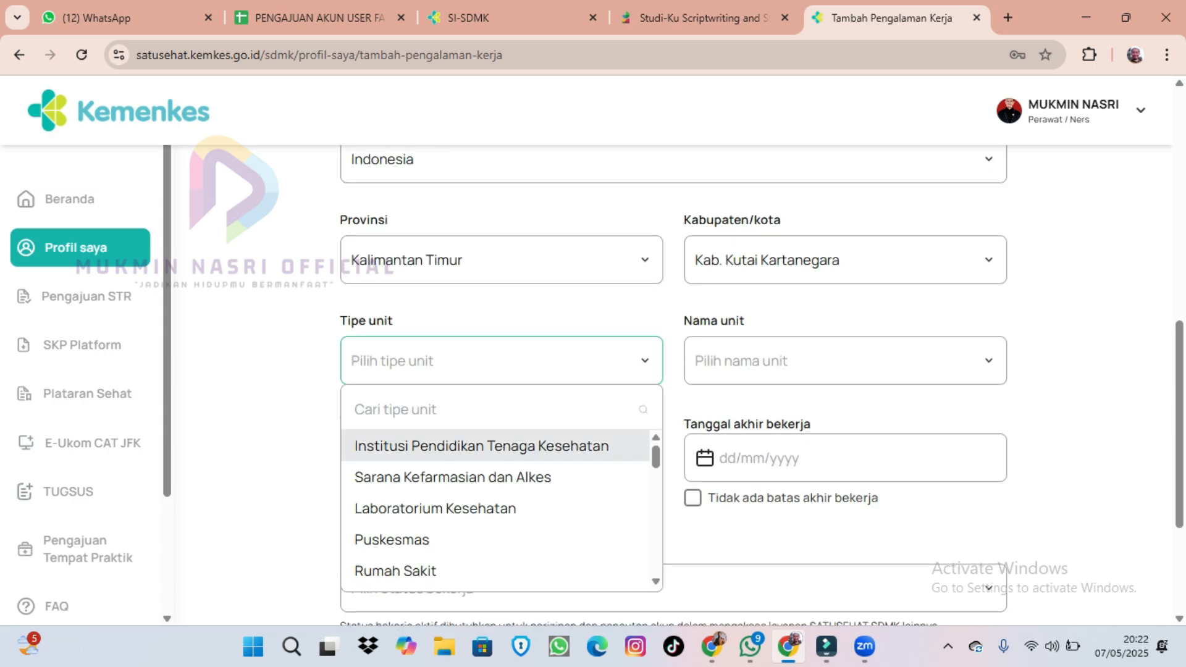
scroll(495, 513, up, 1)
scroll(494, 546, down, 3)
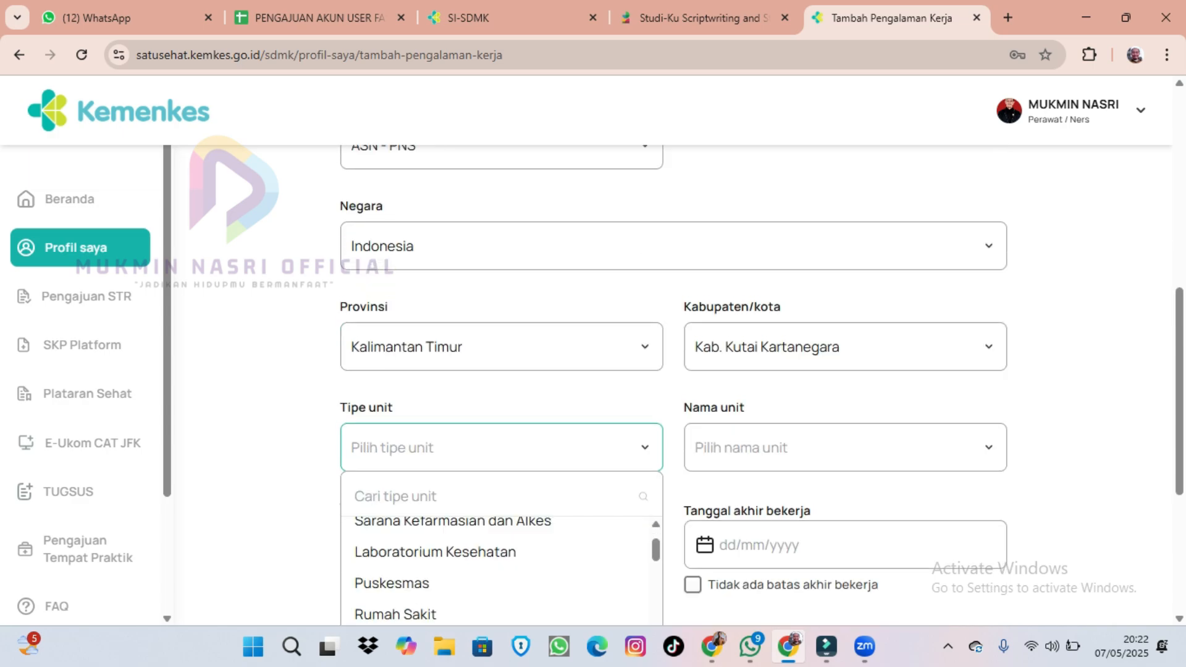
scroll(494, 547, up, 2)
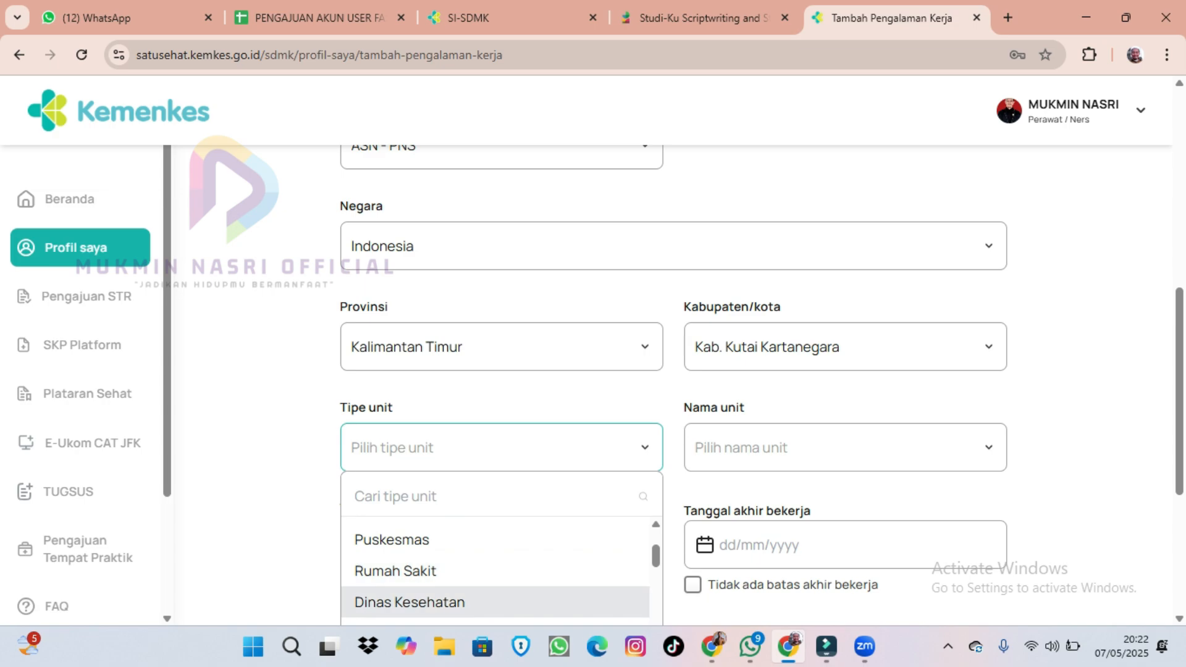
click(420, 601)
click(846, 447)
click(797, 543)
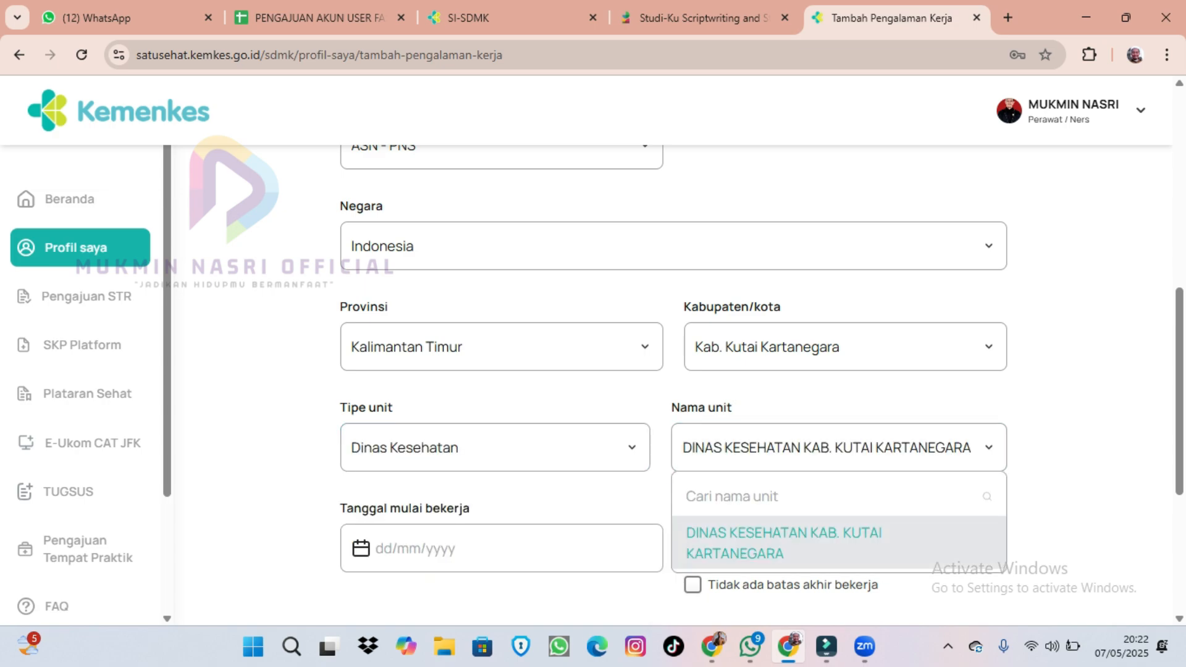
- Set Tanggal mulai bekerja to 2020-03-01 and mark the job as Tidak ada batas akhir bekerja
scroll(674, 383, down, 3)
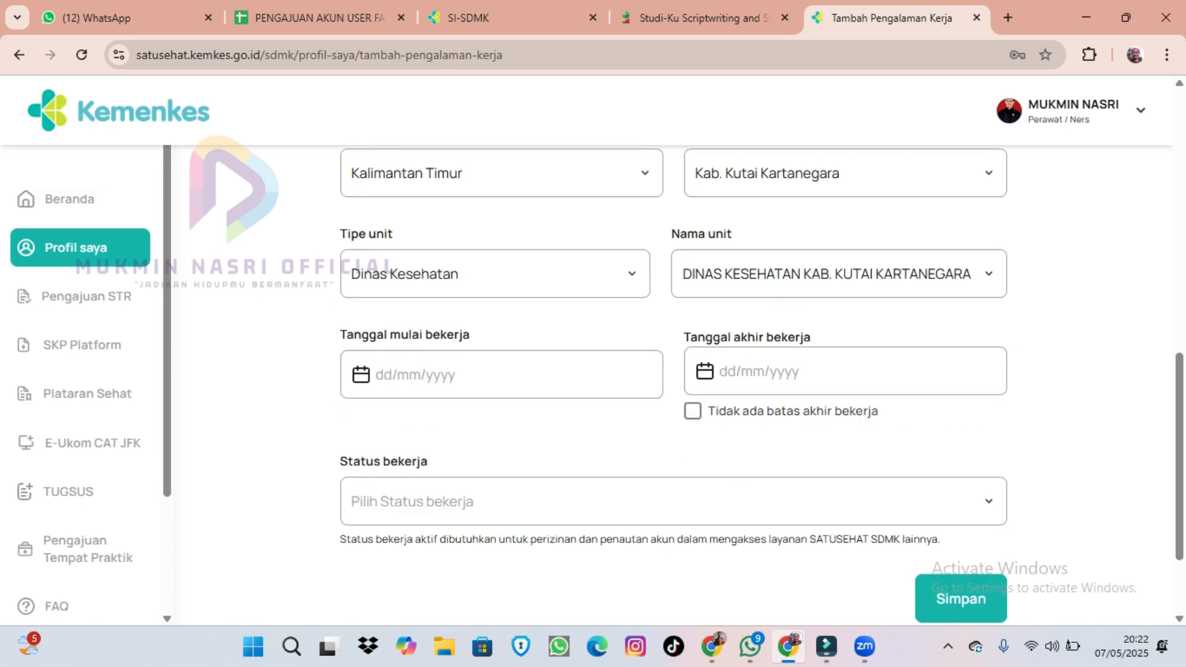
click(457, 375)
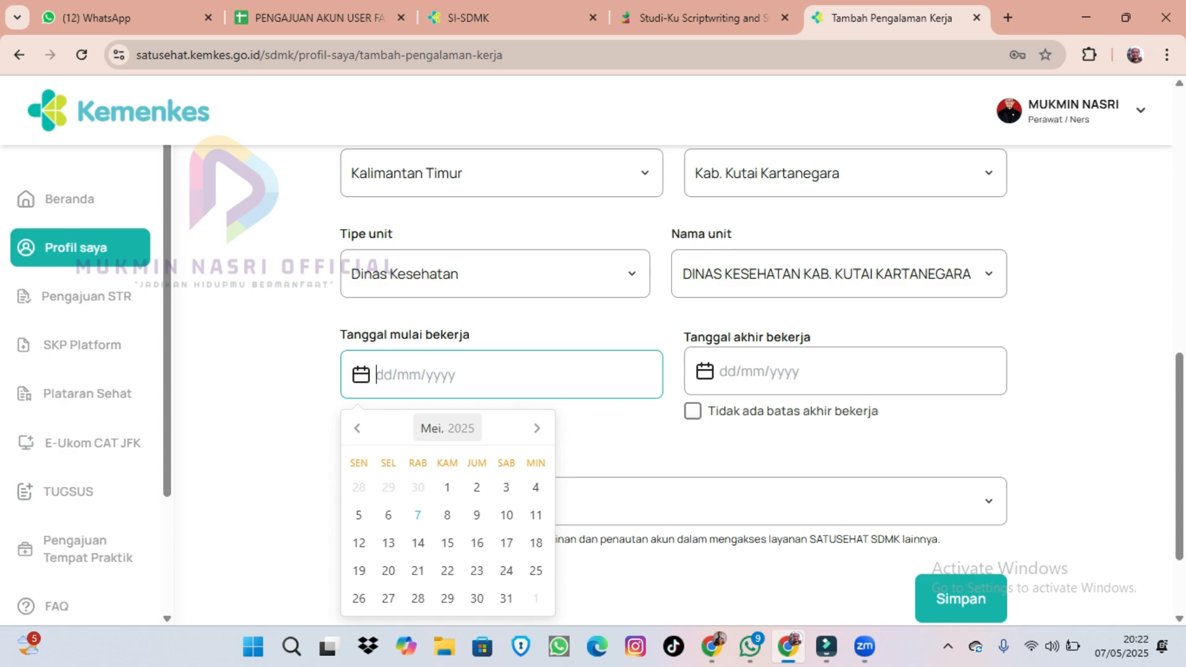
click(448, 428)
click(357, 428)
click(358, 428)
click(358, 428)
click(357, 428)
click(357, 428)
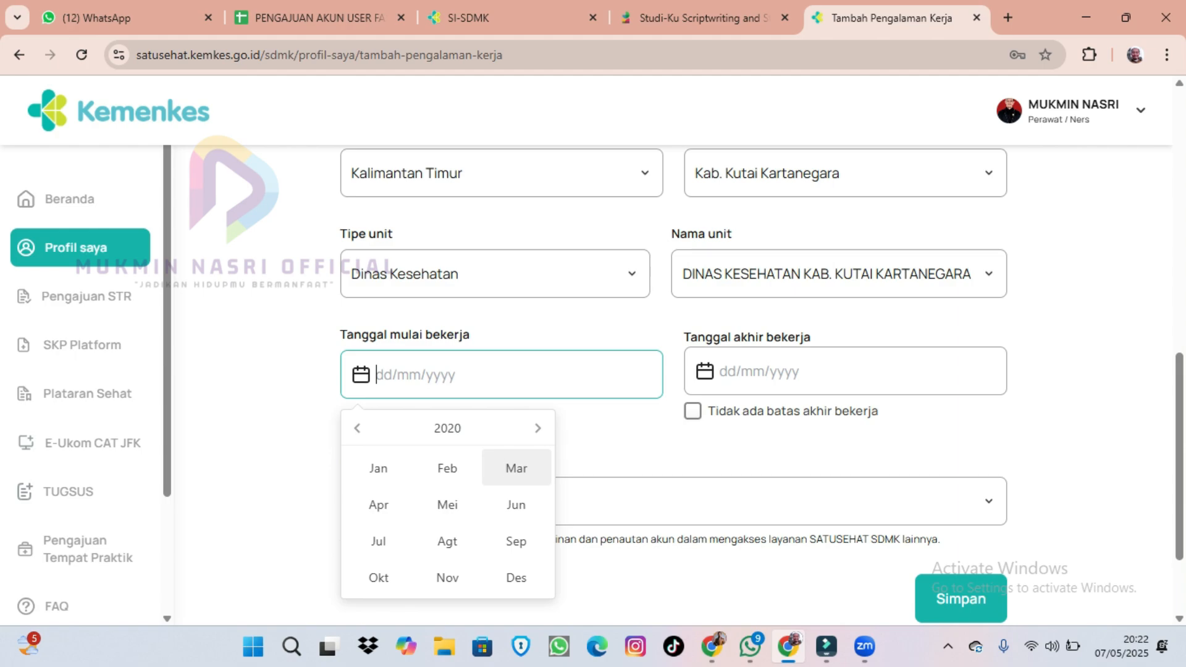
click(506, 469)
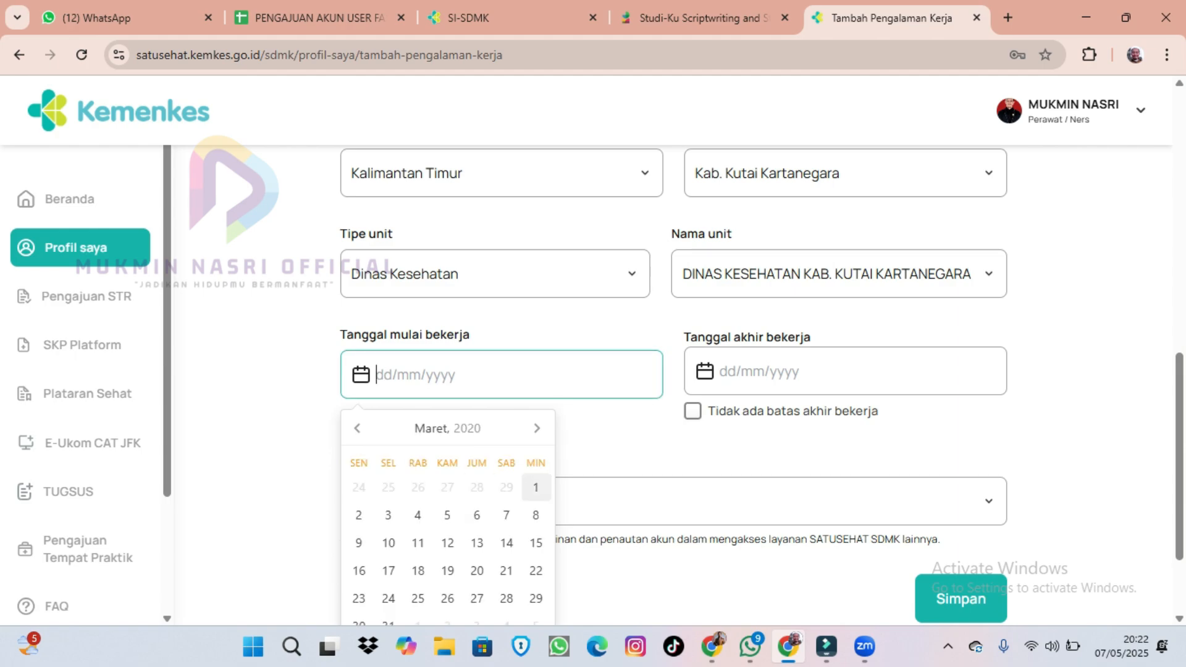
click(536, 489)
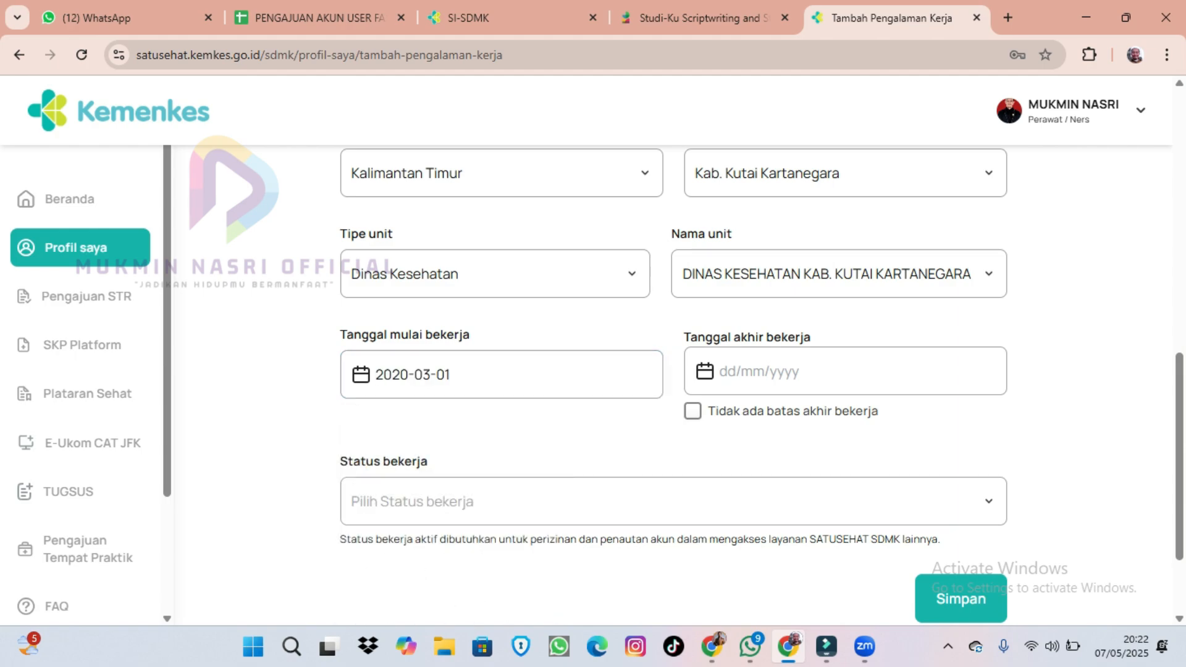
click(692, 412)
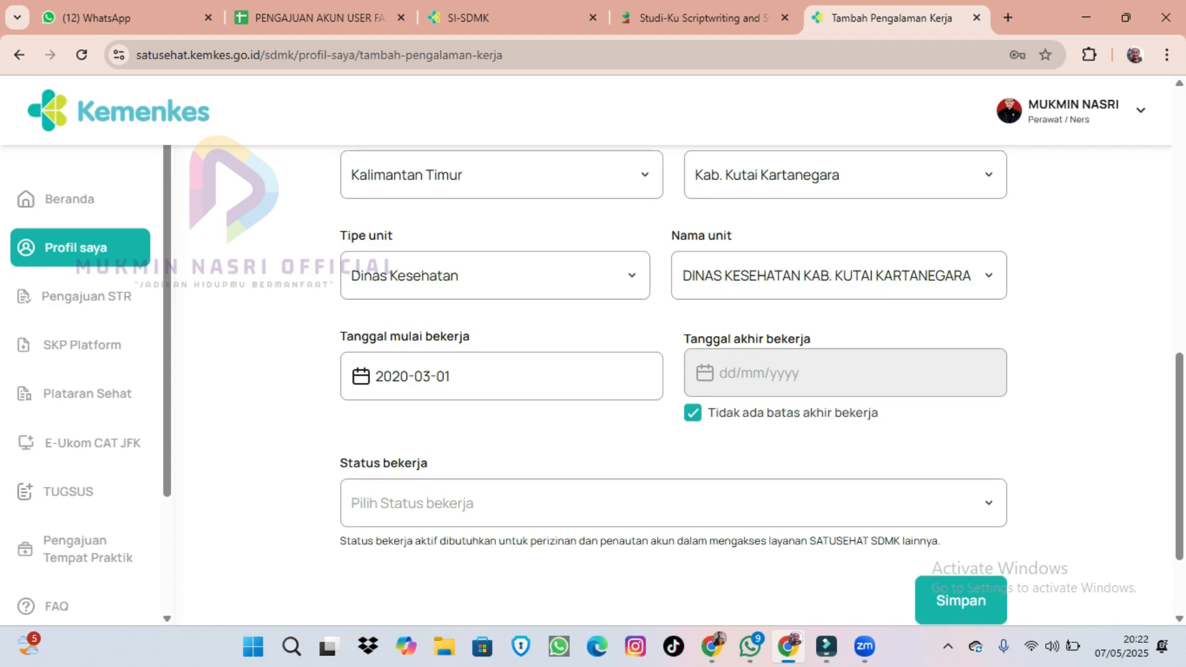
- Review the form, set Status bekerja to AKTIF, and save the new job entry with its work status confirmed
scroll(710, 411, up, 4)
scroll(674, 383, up, 3)
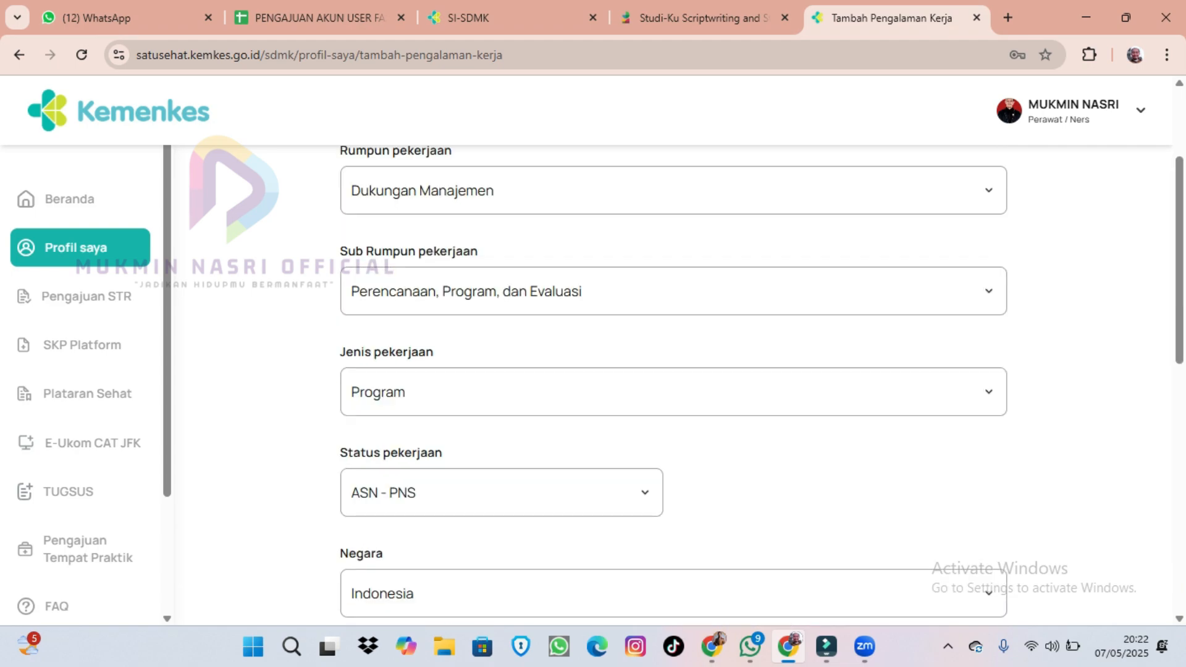
scroll(674, 383, down, 7)
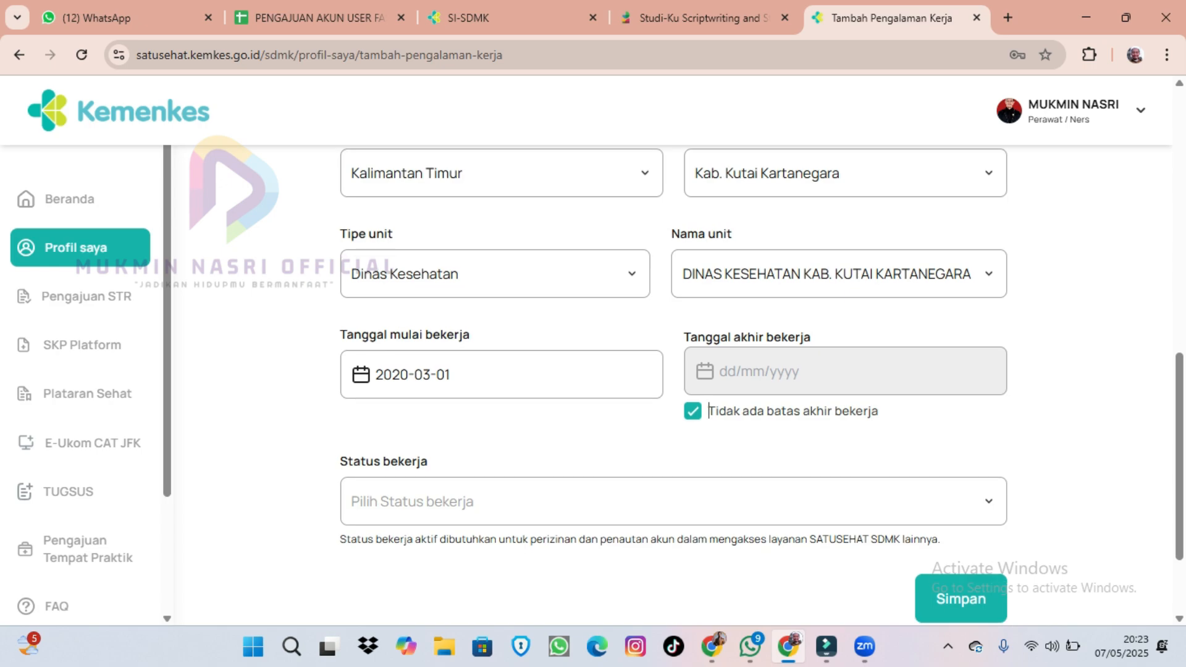
click(674, 501)
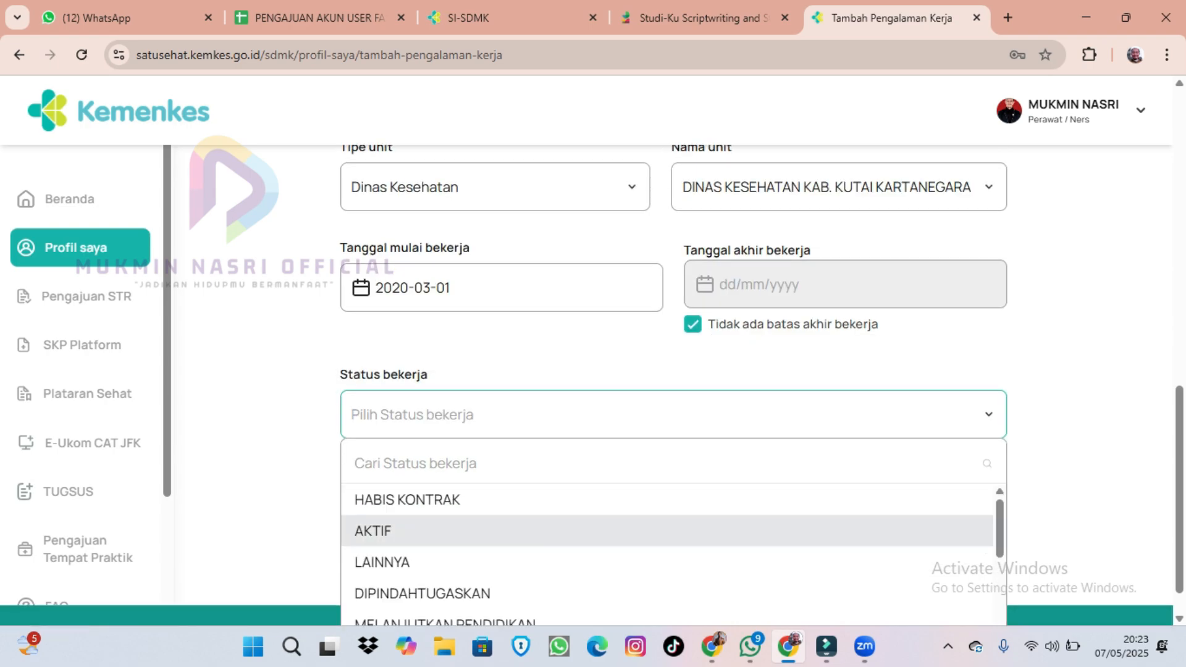
click(668, 531)
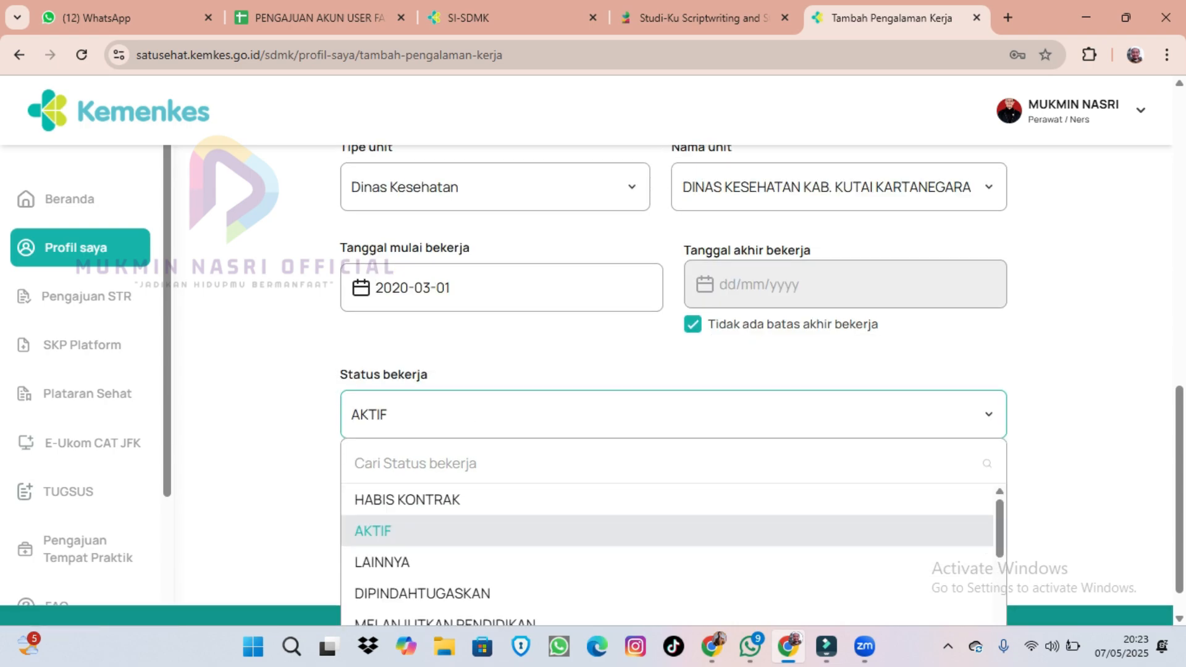
click(961, 512)
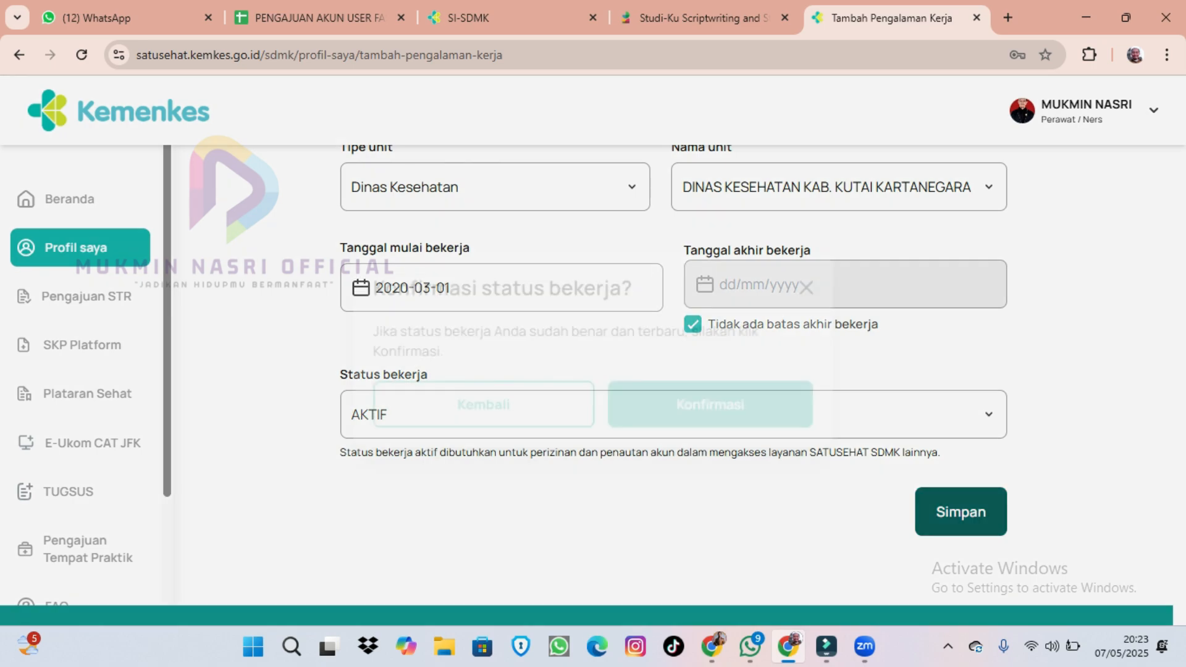
click(715, 406)
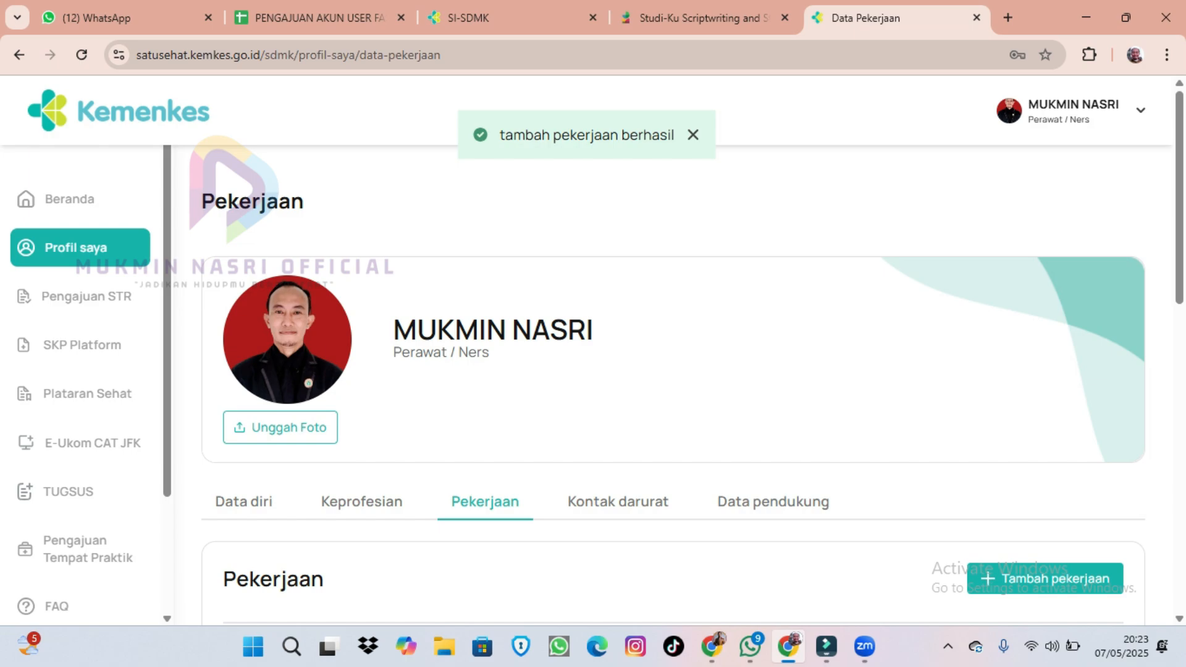
- Examine the Pekerjaan list, comparing the validation labels and details of the Perawat Medikal Bedah and Program jobs
scroll(692, 371, down, 3)
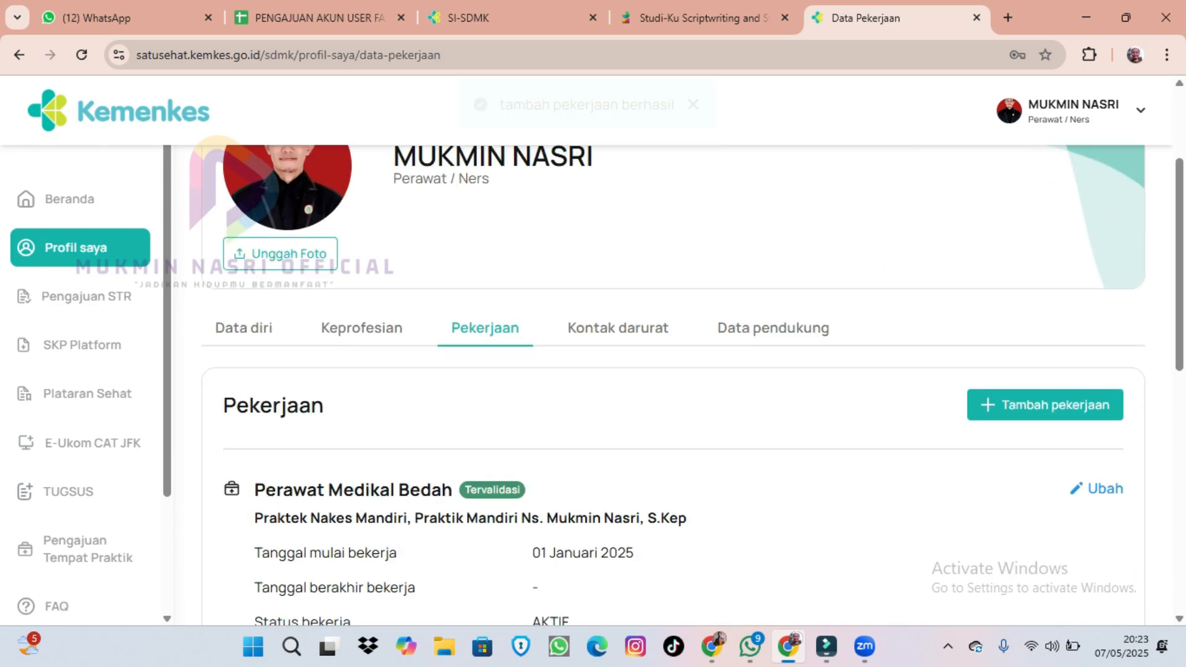
scroll(673, 383, down, 3)
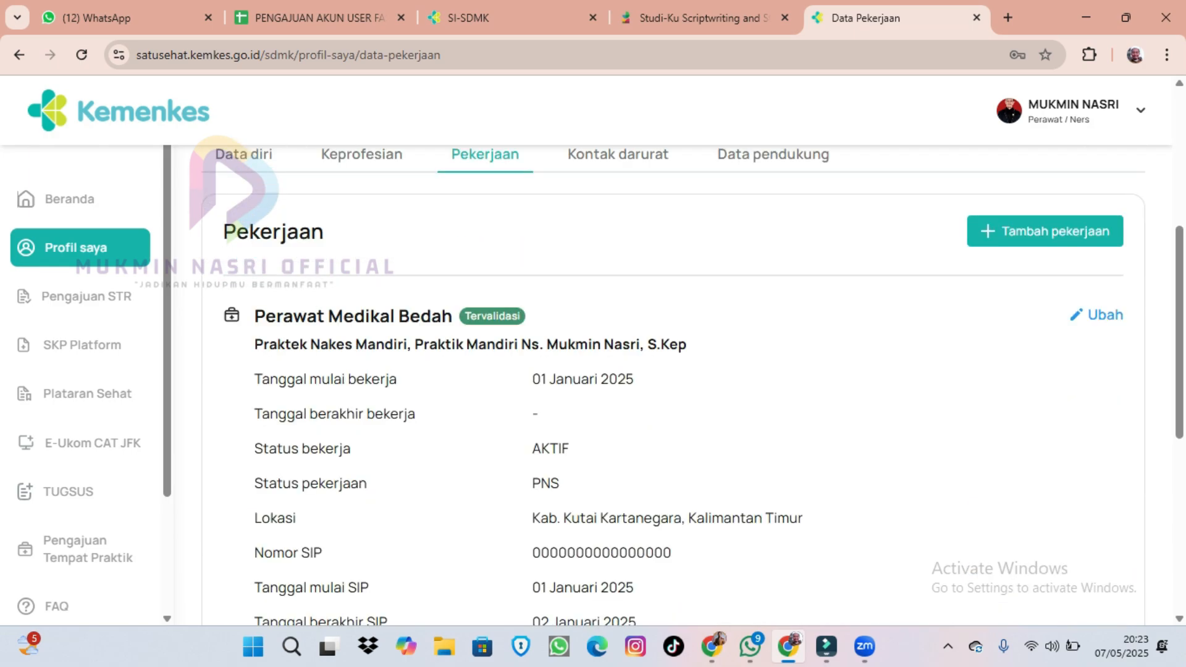
scroll(692, 383, down, 6)
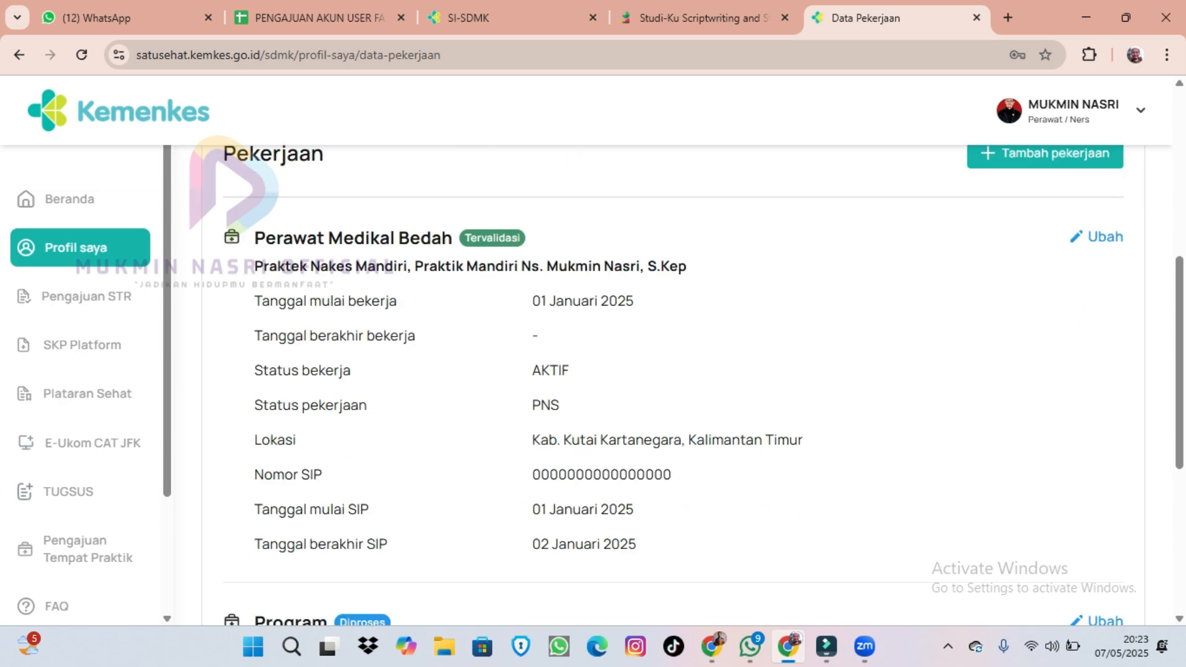
scroll(680, 383, down, 2)
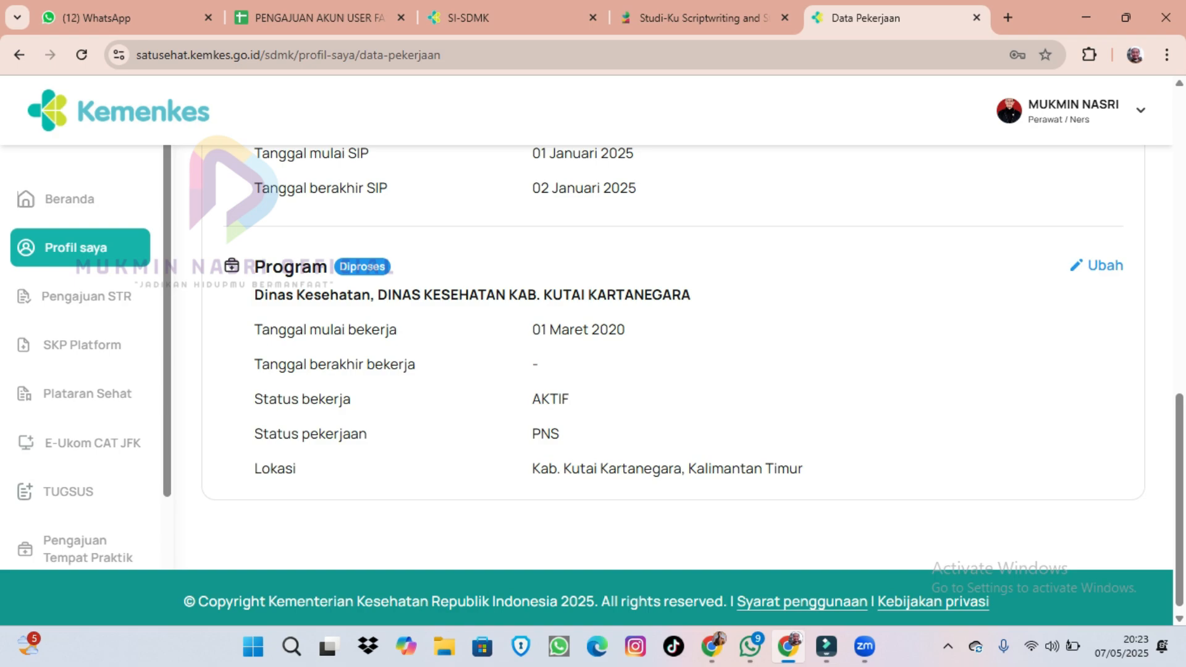
scroll(680, 383, up, 3)
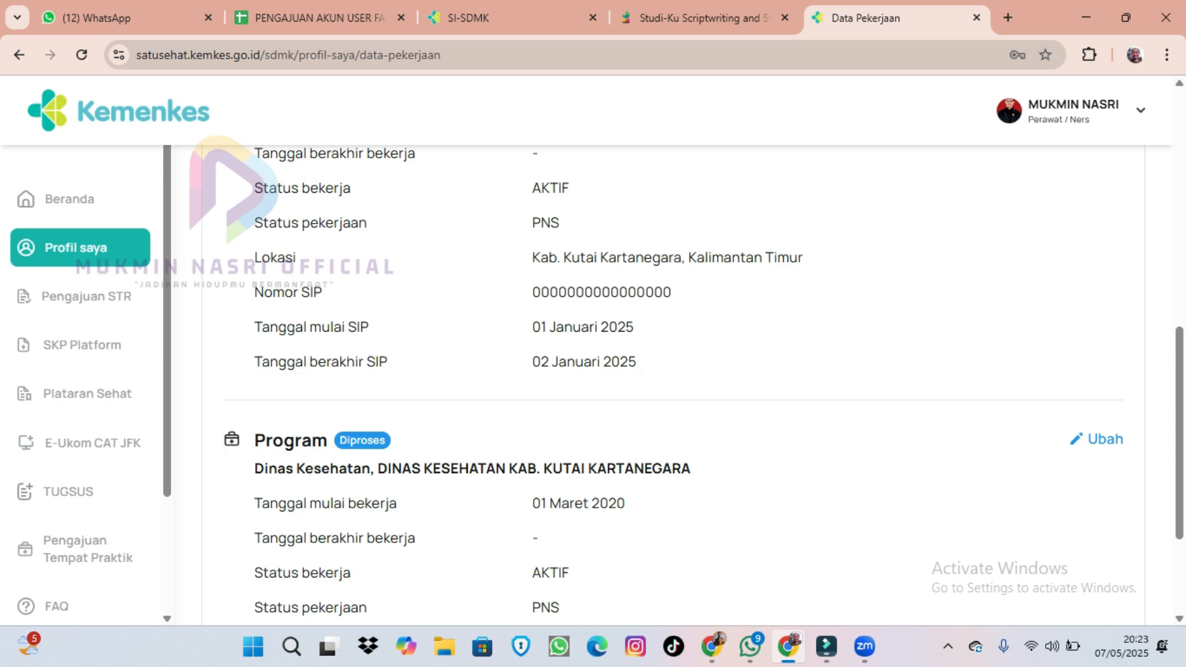
scroll(680, 383, up, 1)
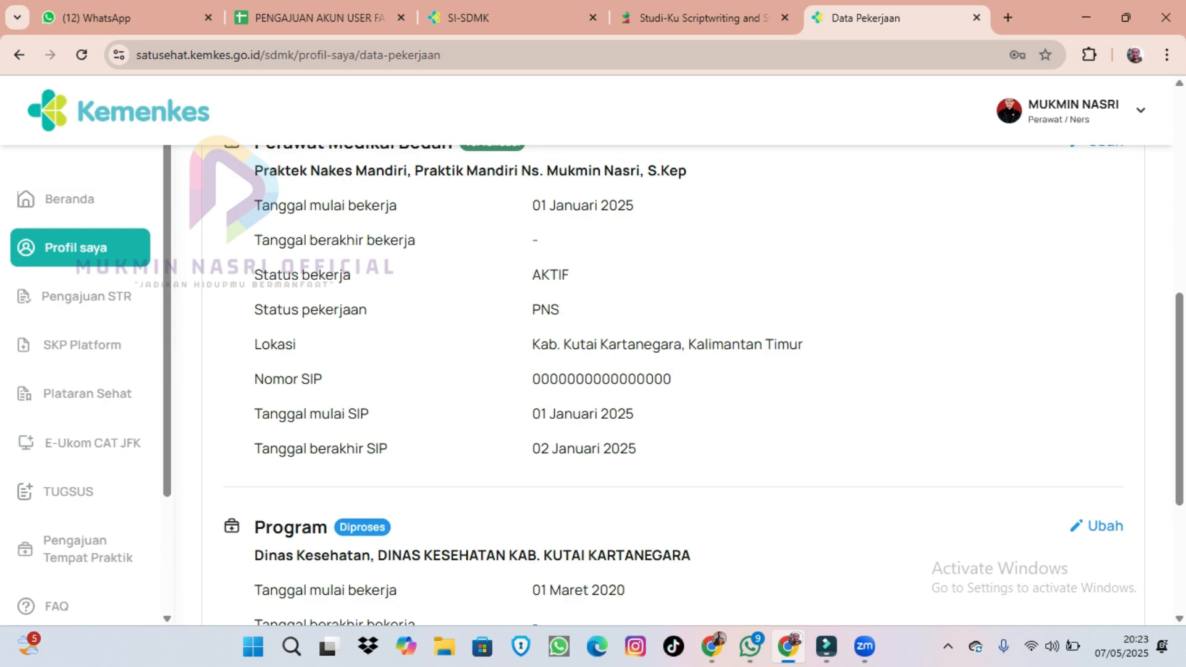
scroll(679, 383, down, 2)
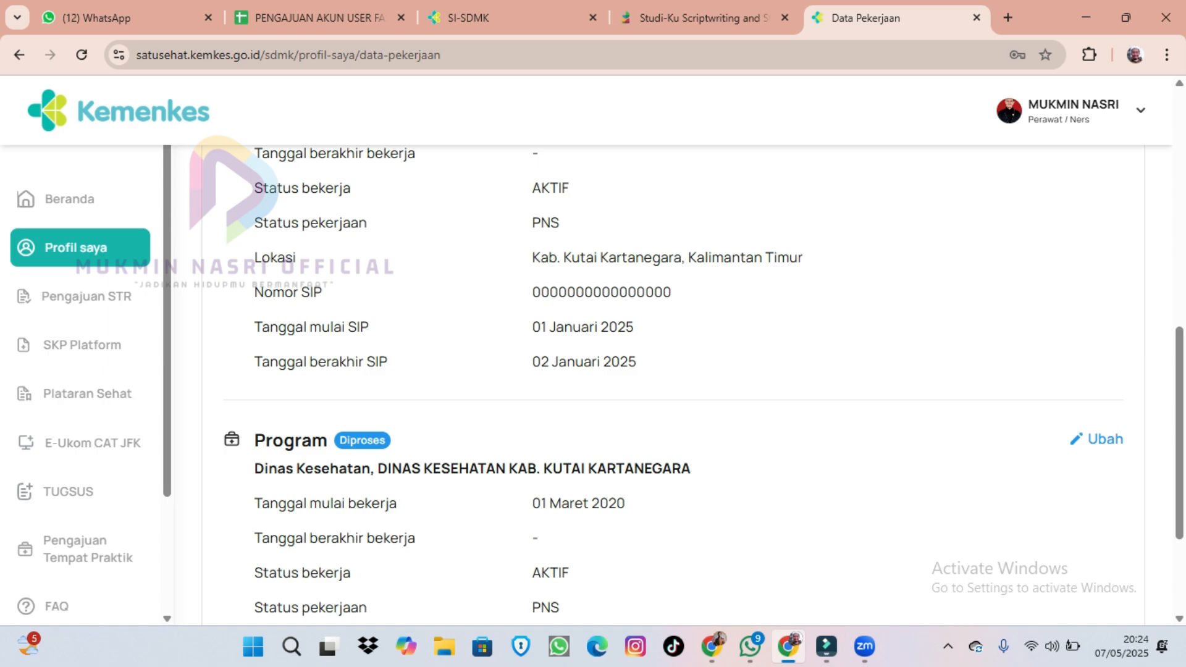
scroll(673, 386, down, 1)
scroll(674, 385, up, 4)
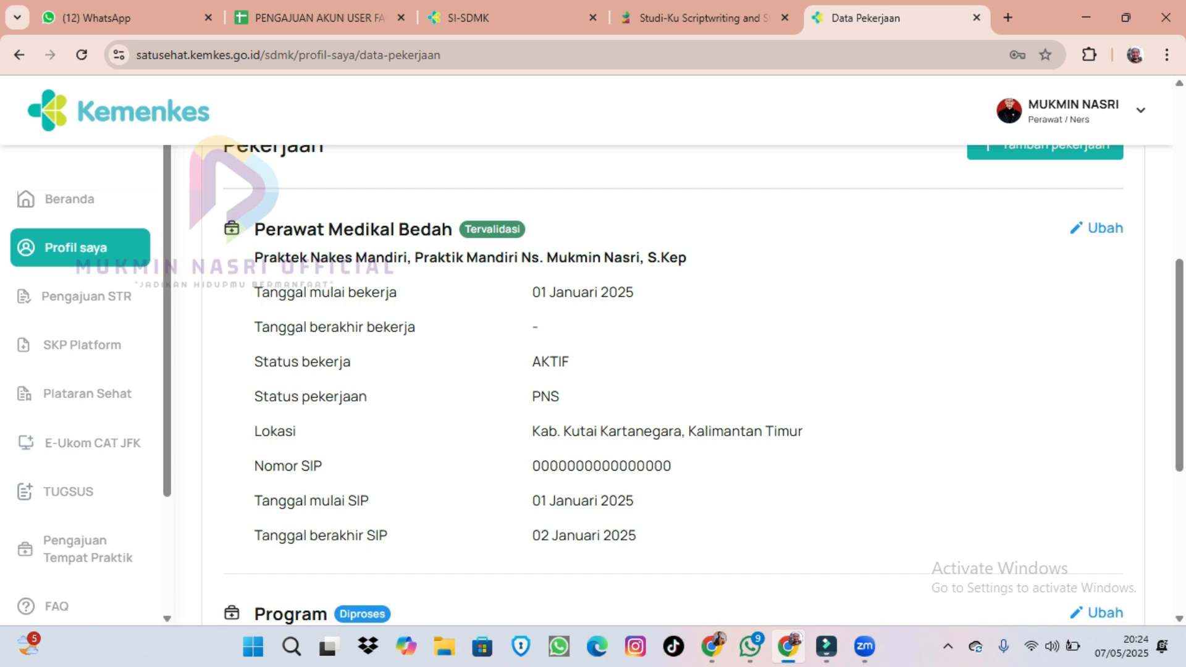
scroll(680, 383, down, 4)
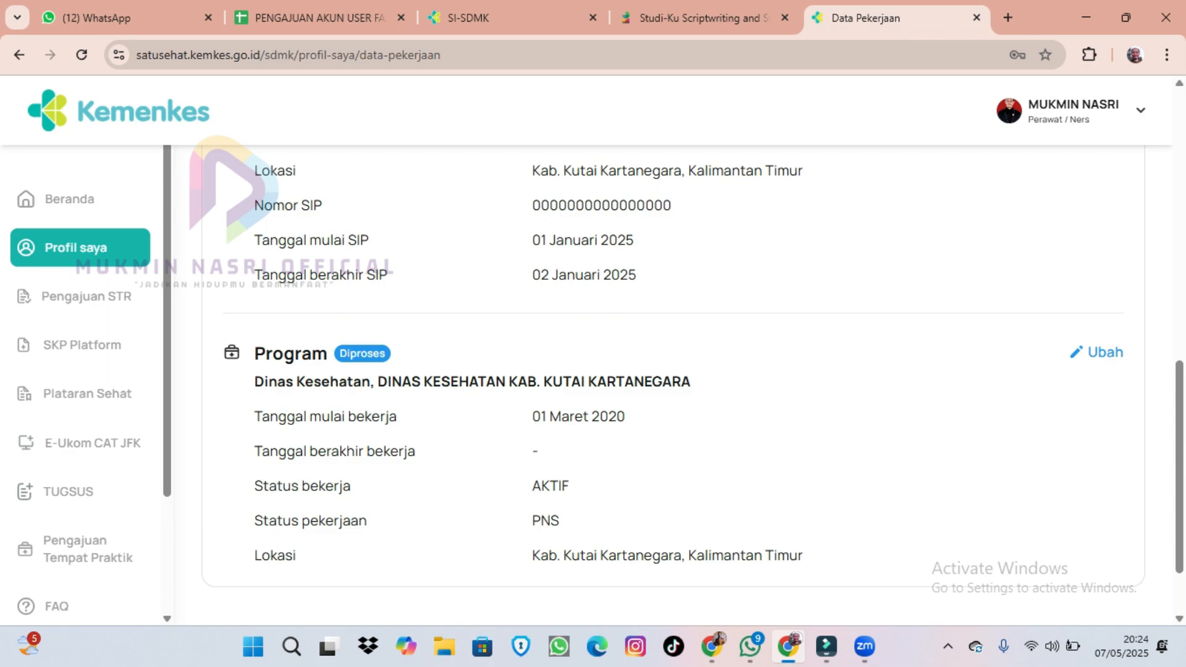
- Switch to SI-SDMK and open the pending Program submission from Validasi Data Eksisting for review
click(468, 17)
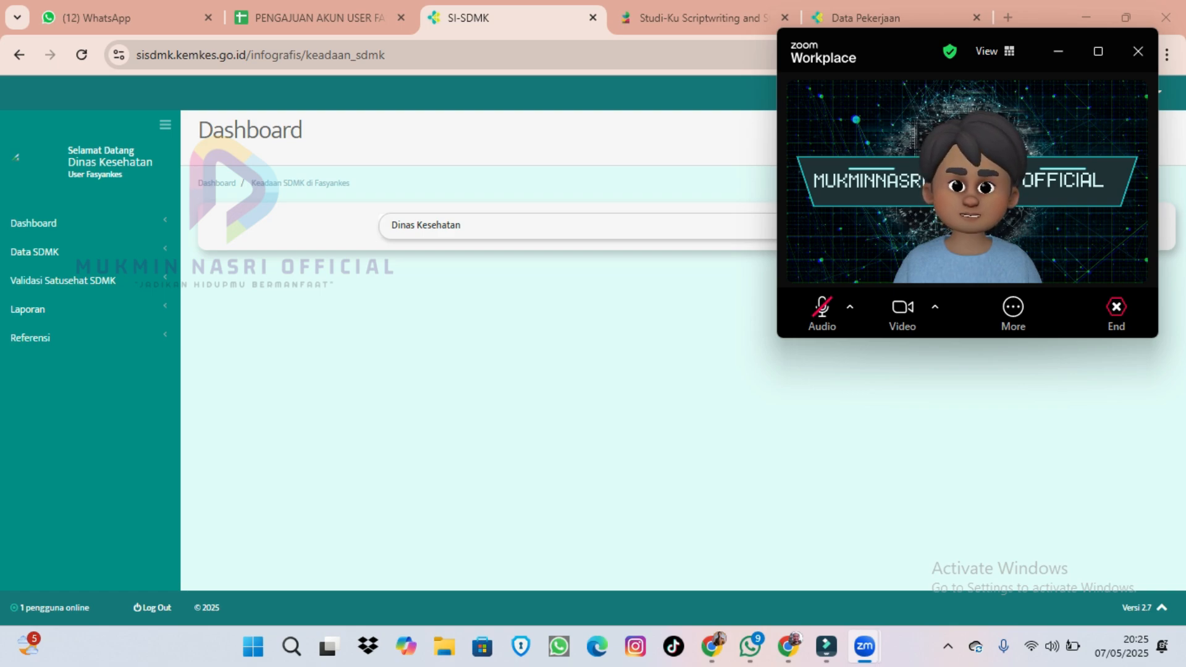
click(86, 280)
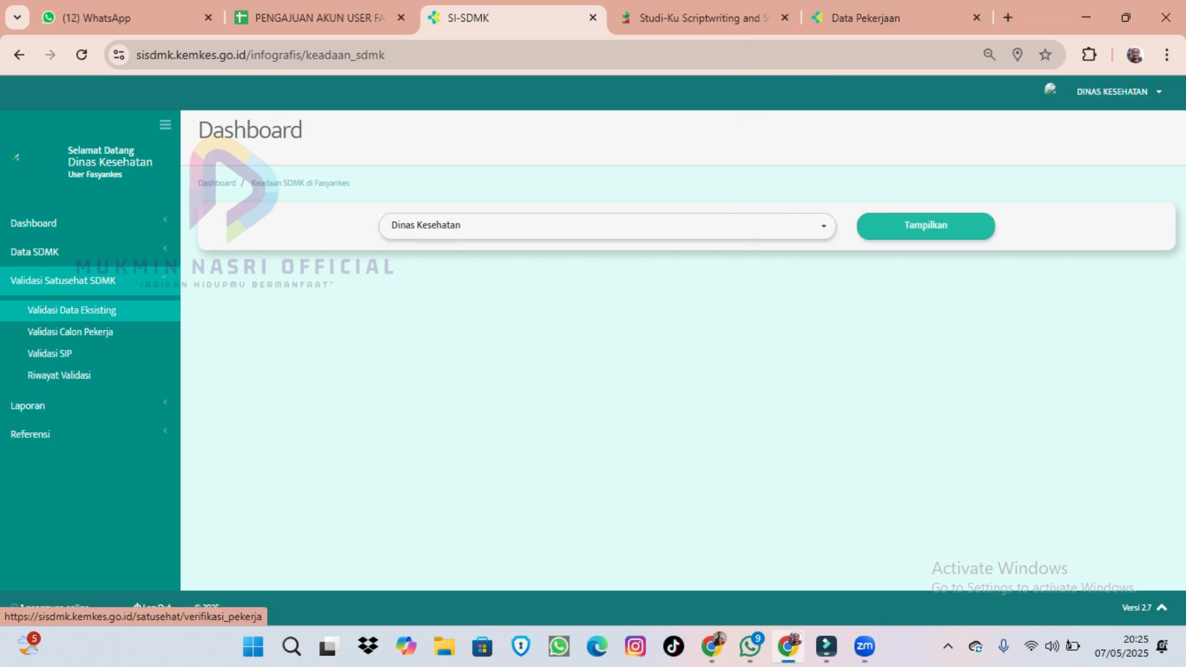
click(72, 311)
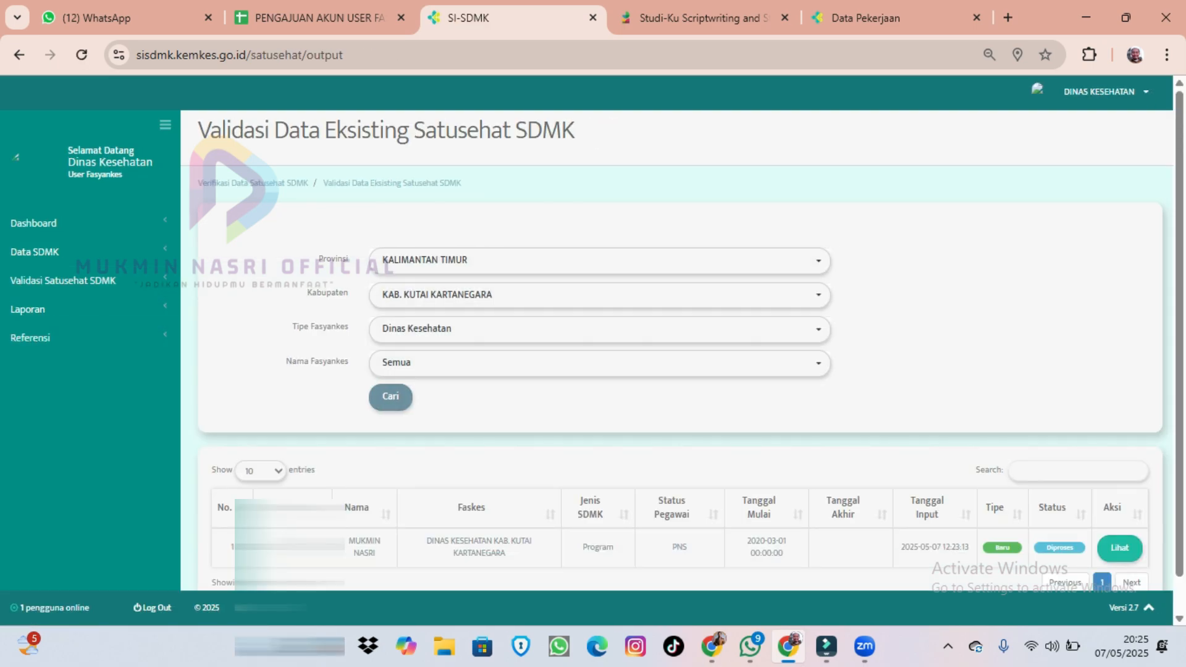
scroll(676, 351, down, 1)
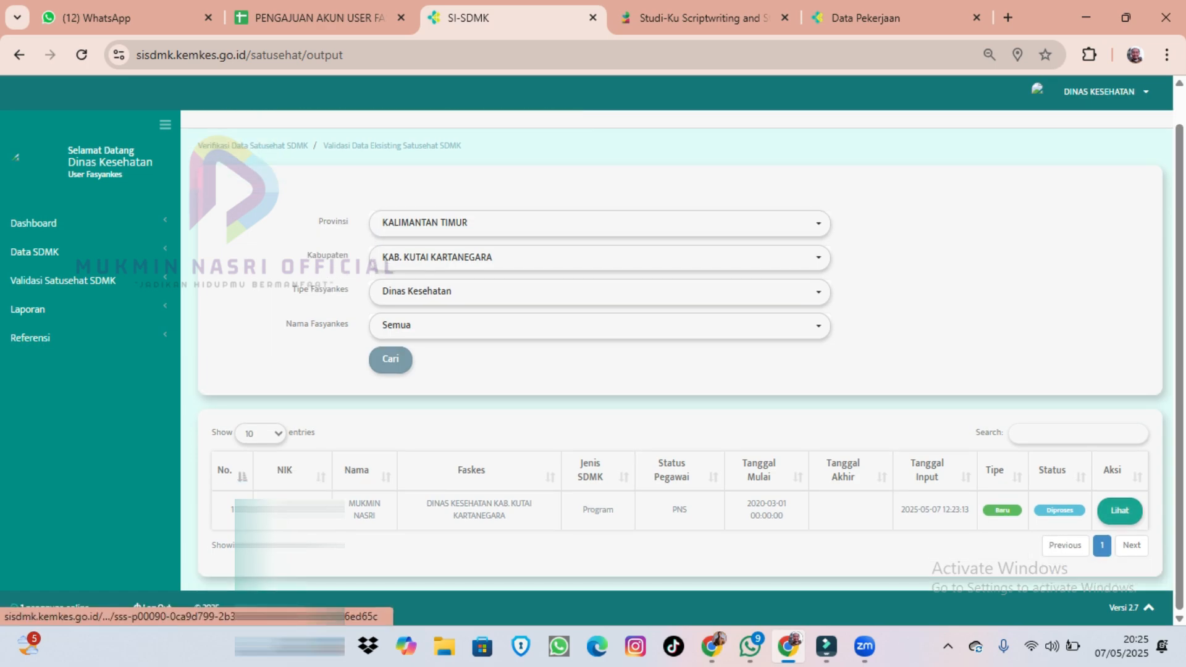
click(1120, 510)
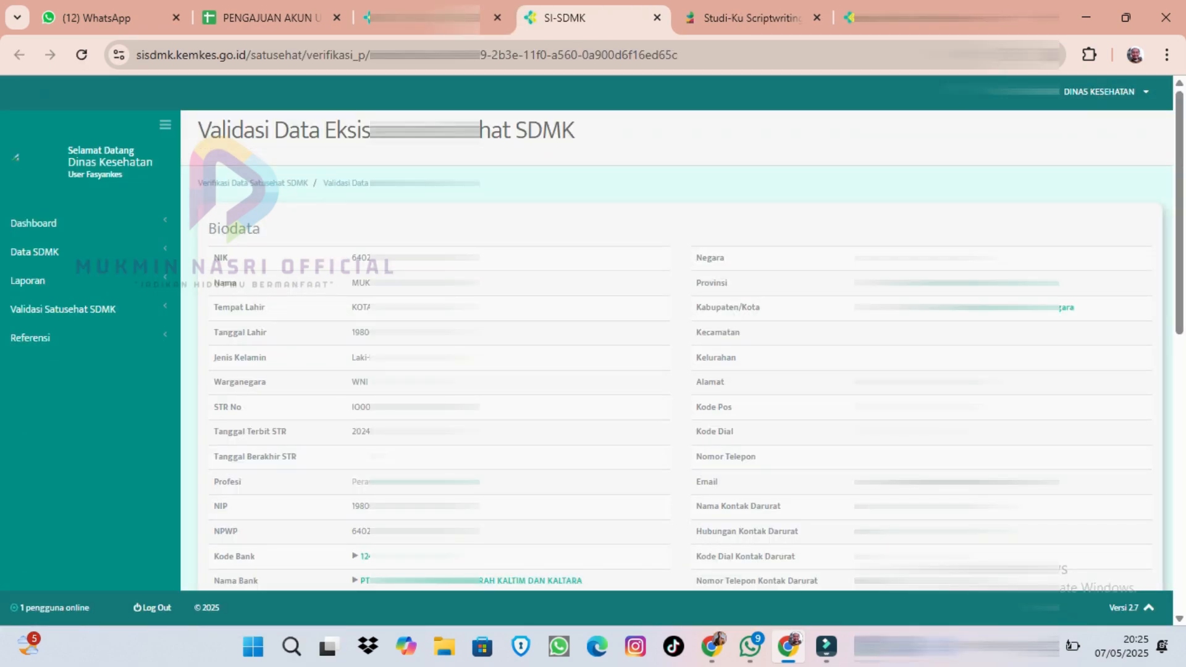
- Review the submission's biodata and Pekerjaan details, and approve it with Proses
scroll(680, 346, down, 6)
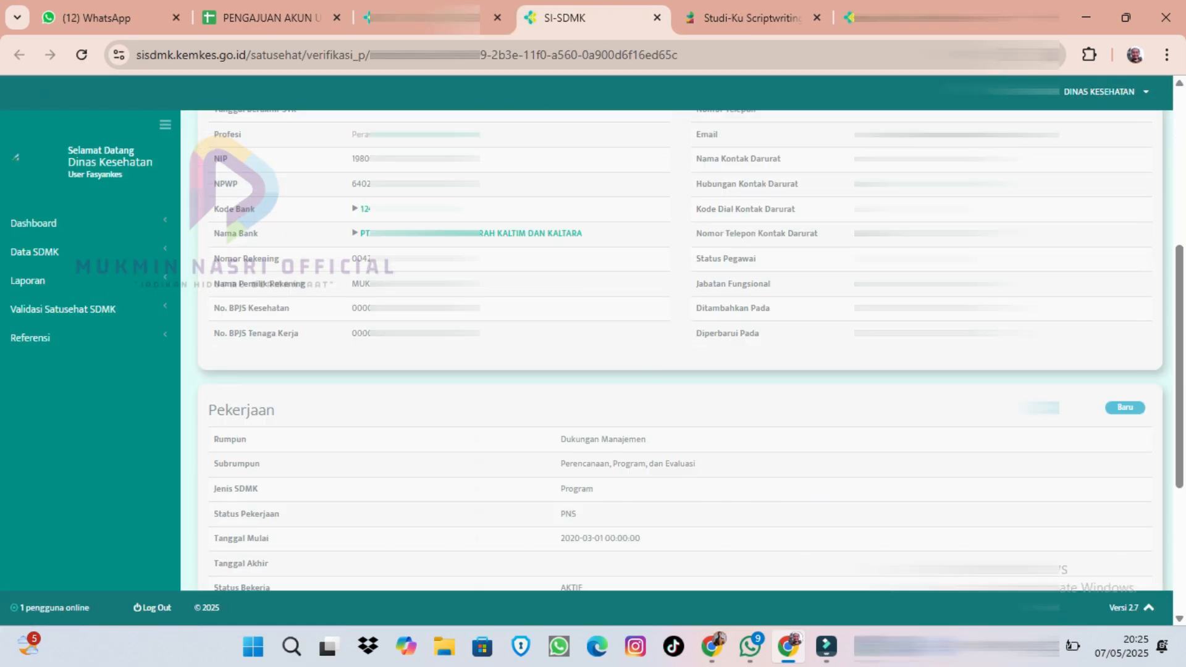
scroll(680, 346, down, 4)
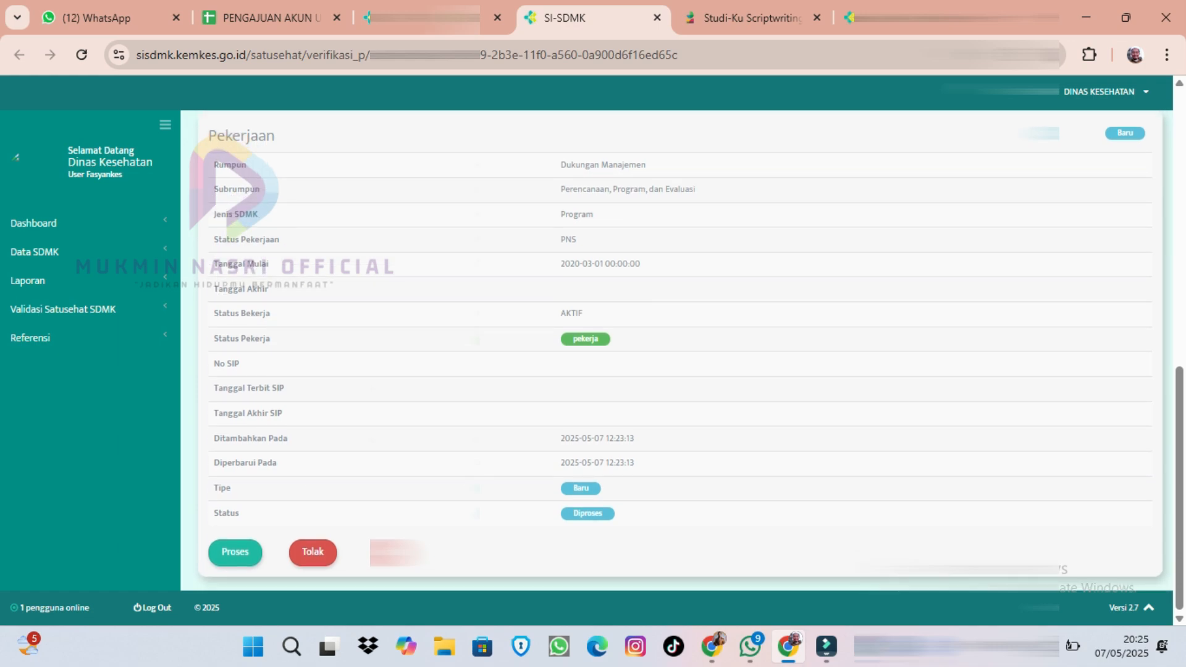
click(236, 552)
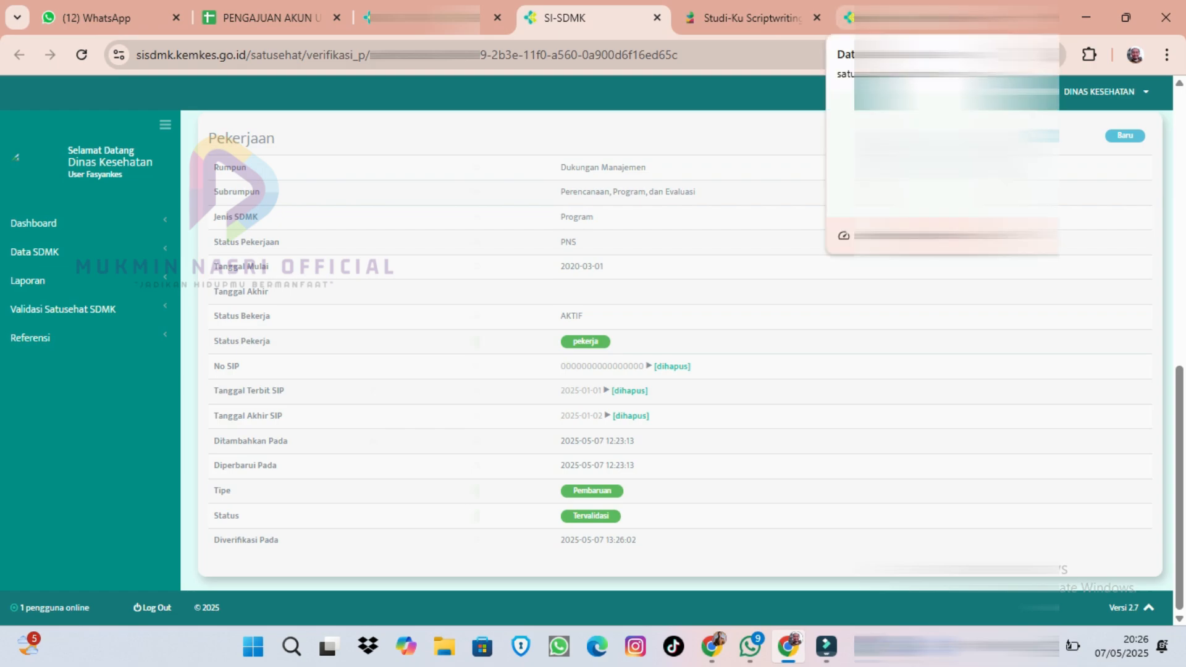
- Return to the SatuSehat SDMK Data Pekerjaan page and reload it to check the Program job's validation status
click(952, 17)
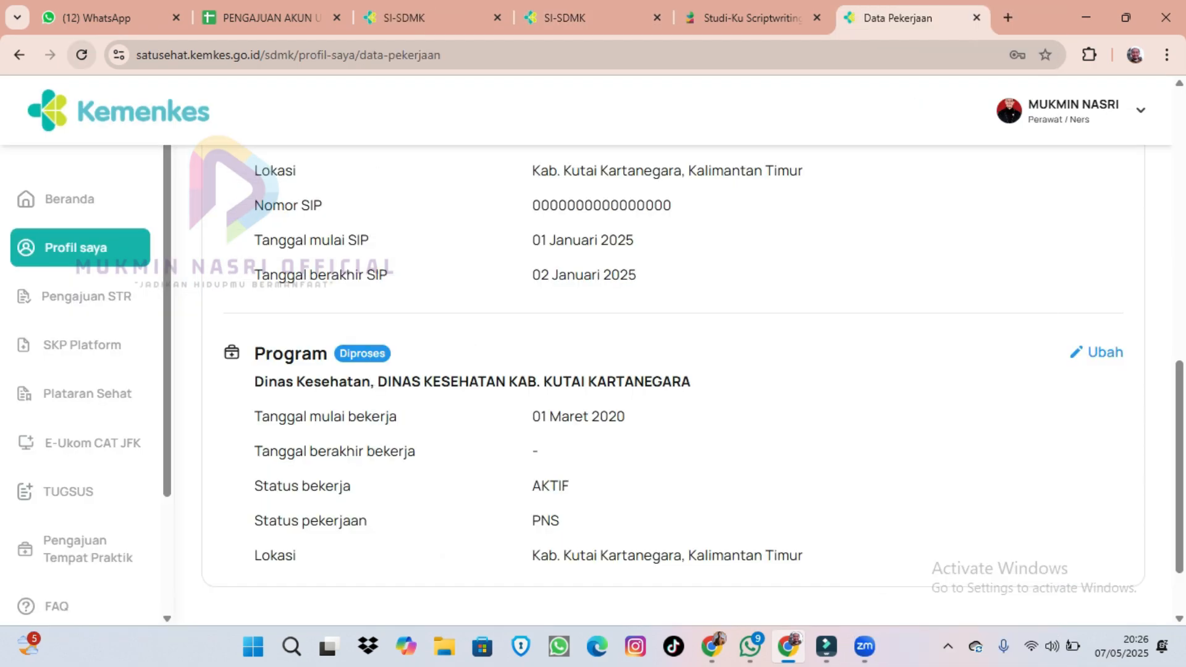
click(81, 55)
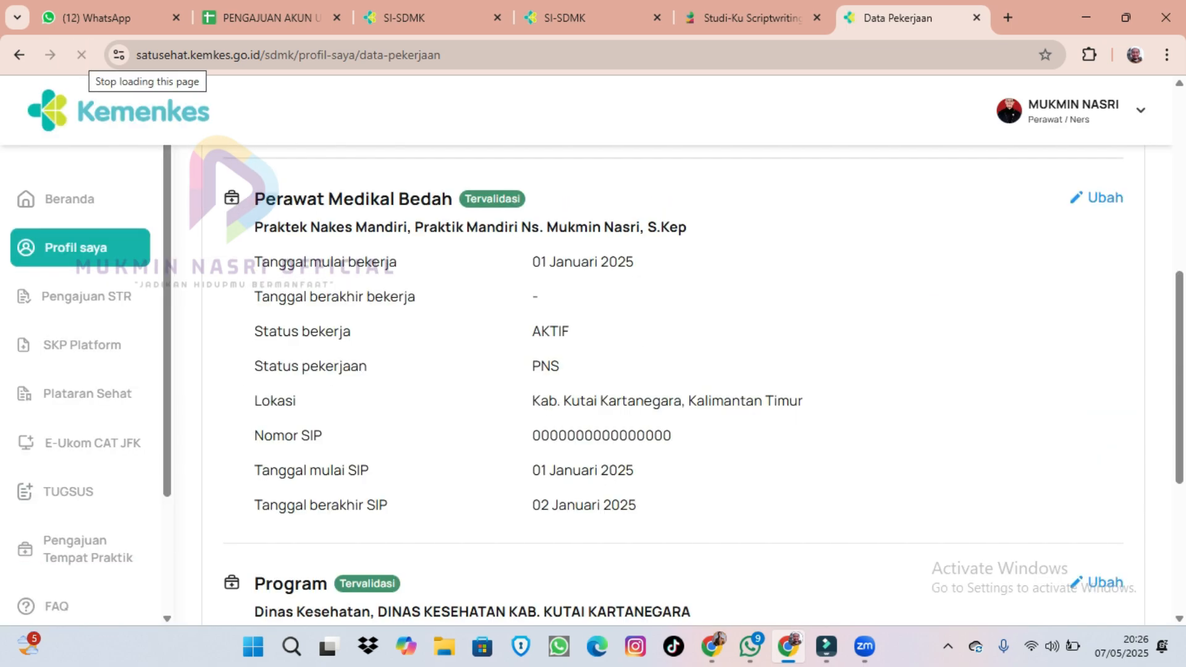
scroll(680, 371, down, 5)
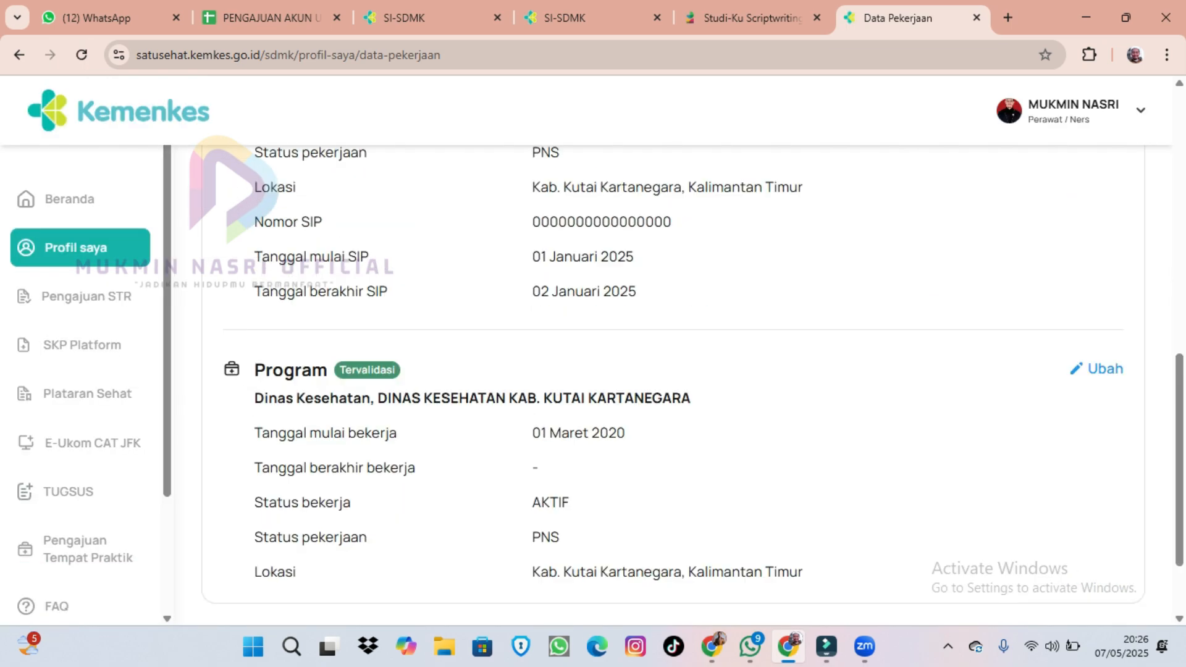